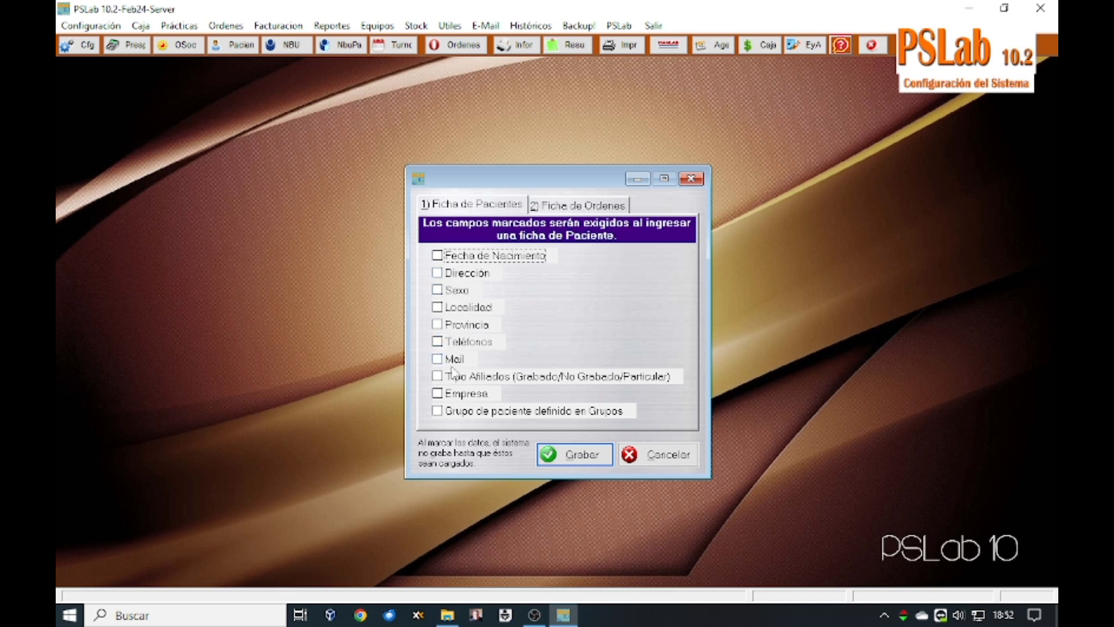
# Step: Leave Mail, Empresa, Sexo and Fecha de Nacimiento unrequired and save the required-field settings
pyautogui.click(458, 363)
pyautogui.click(467, 396)
pyautogui.click(464, 296)
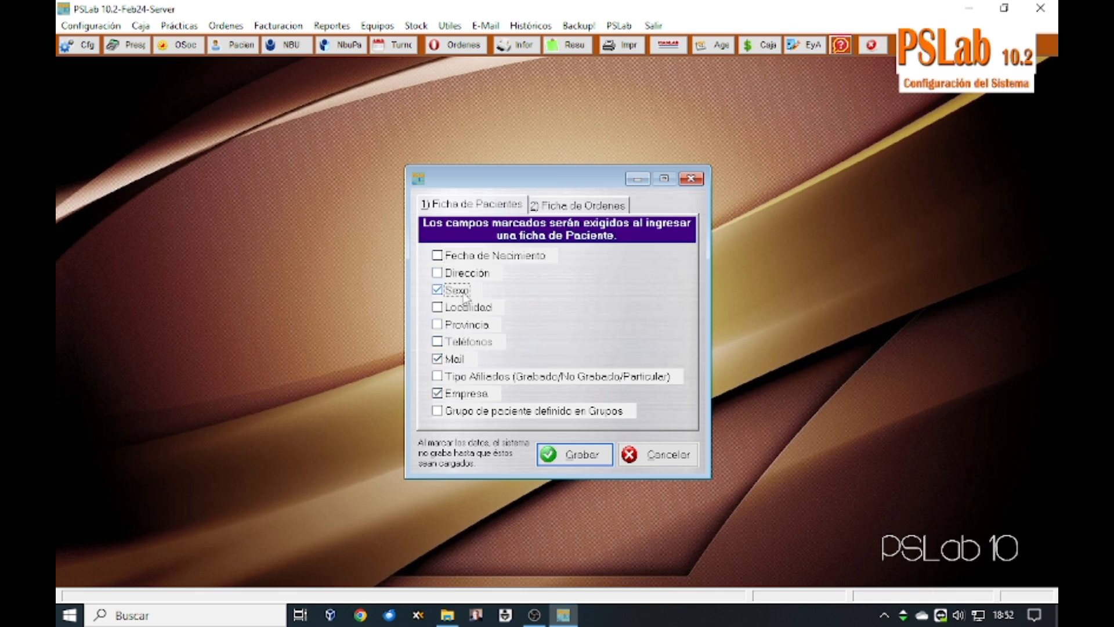
pyautogui.click(465, 259)
pyautogui.click(466, 259)
pyautogui.click(462, 296)
pyautogui.click(458, 360)
pyautogui.click(458, 397)
pyautogui.click(567, 455)
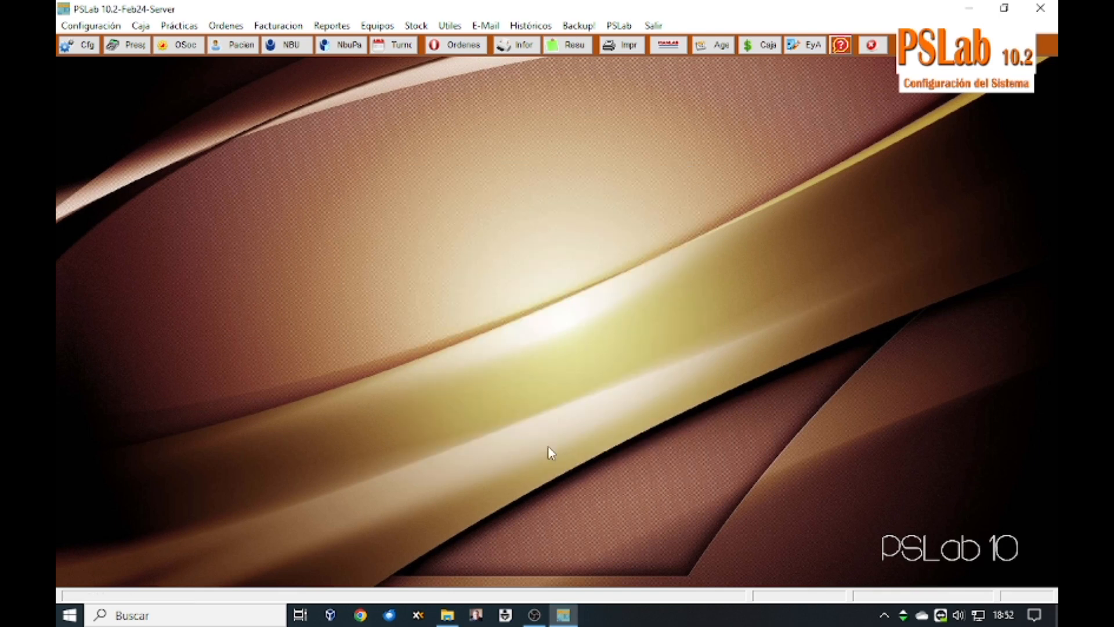
pyautogui.click(90, 27)
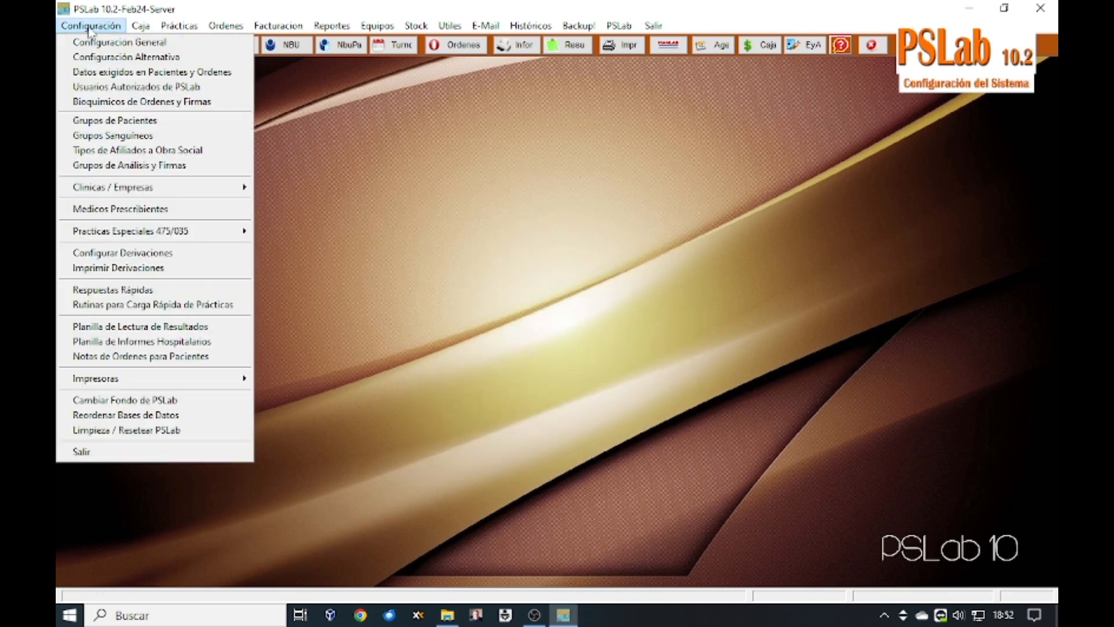
pyautogui.click(98, 88)
pyautogui.write('PSLAB')
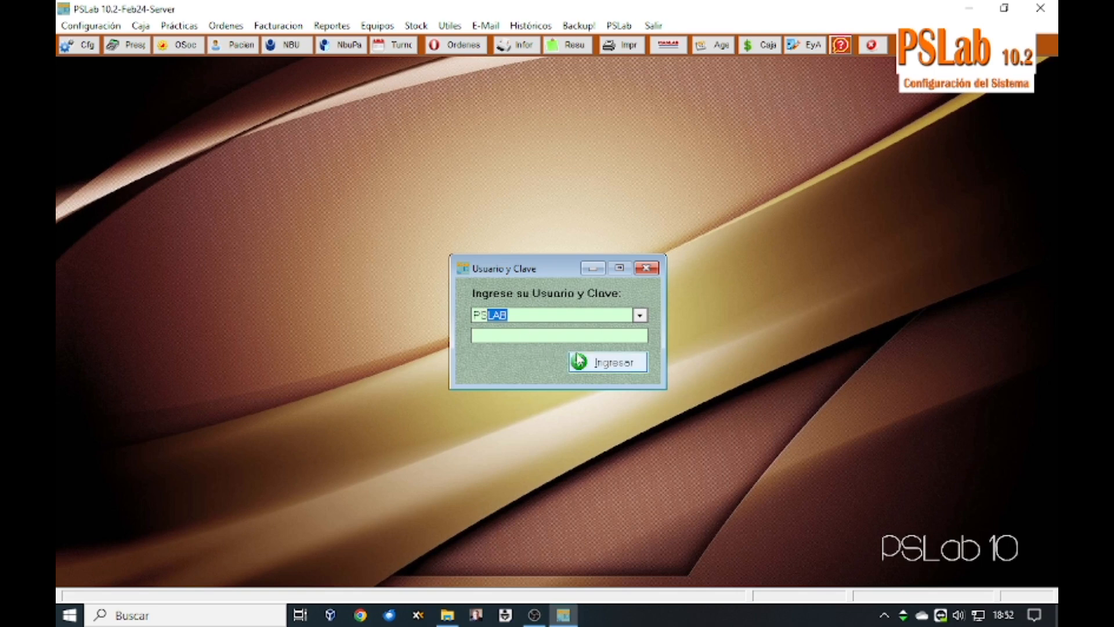
pyautogui.click(599, 363)
pyautogui.click(559, 332)
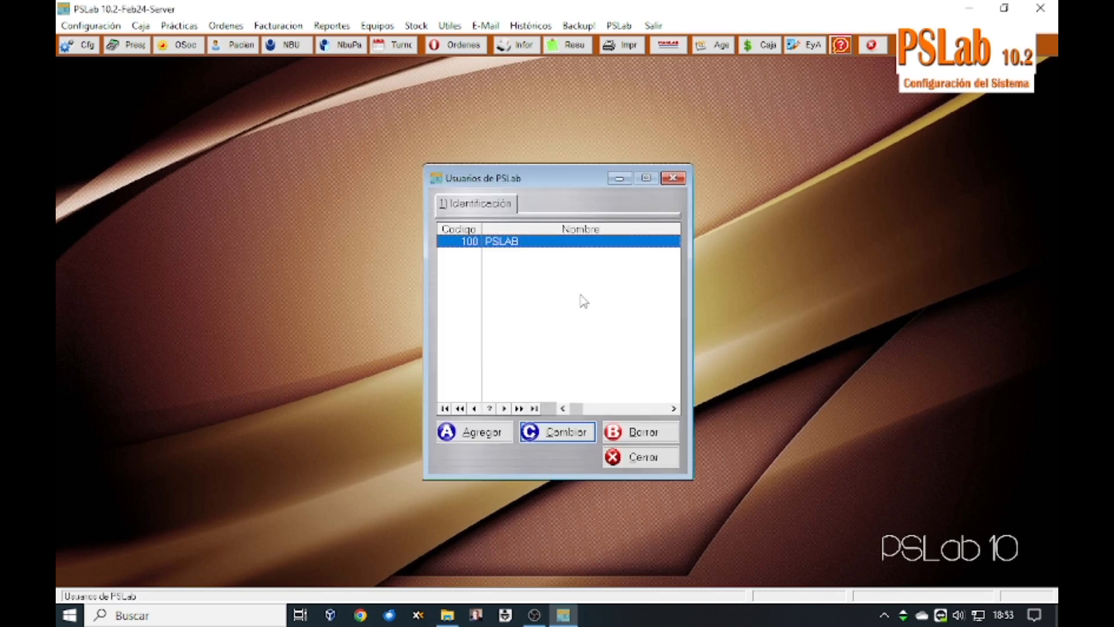
pyautogui.click(508, 434)
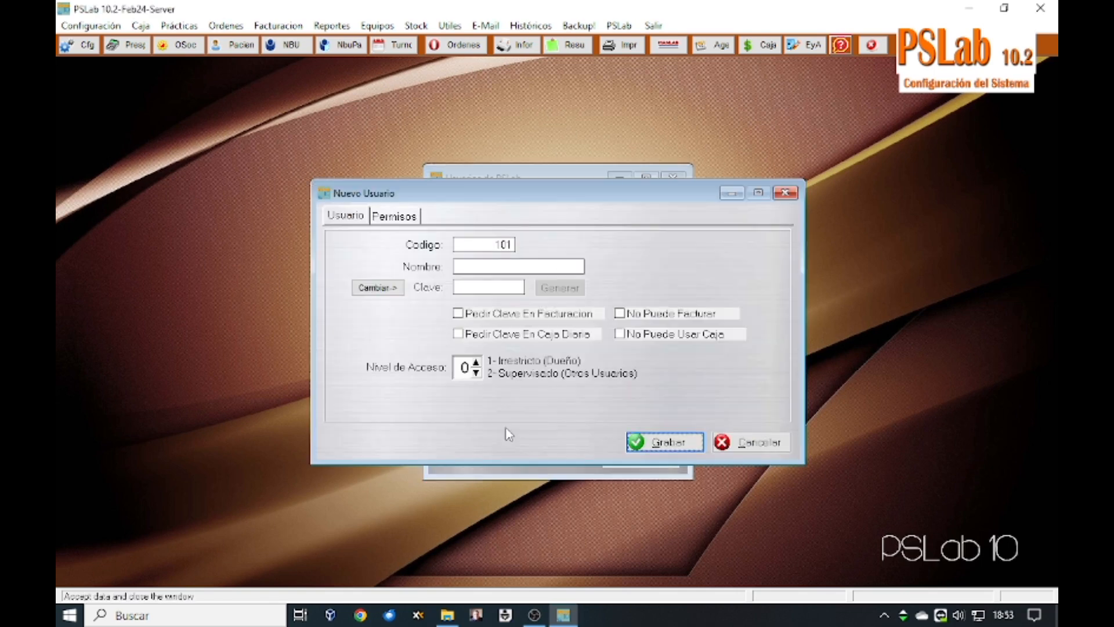
pyautogui.click(470, 266)
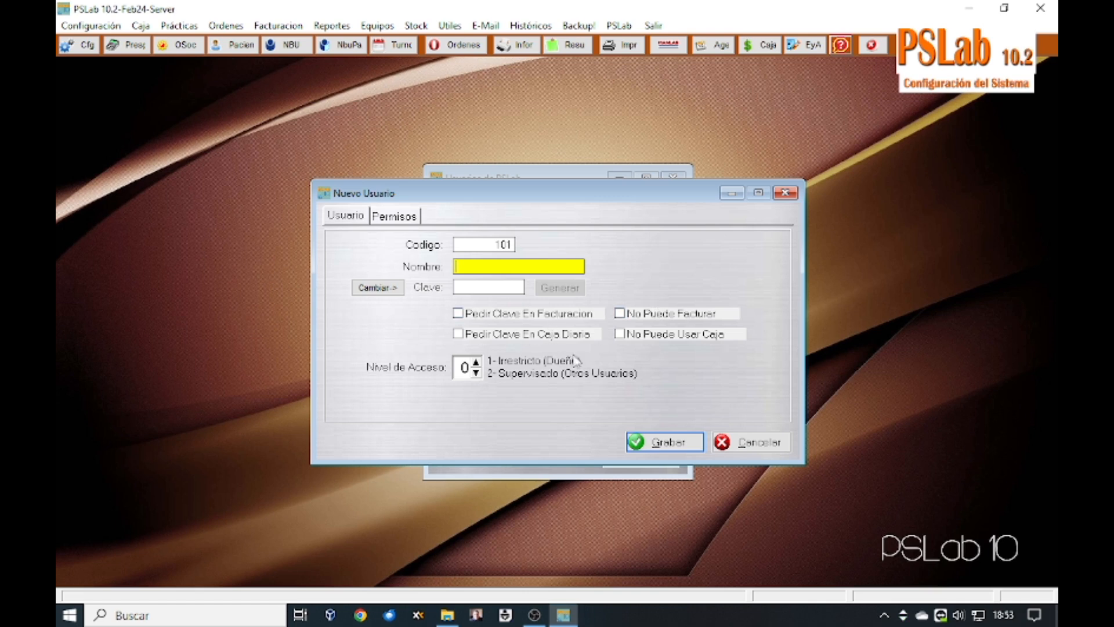
pyautogui.click(475, 362)
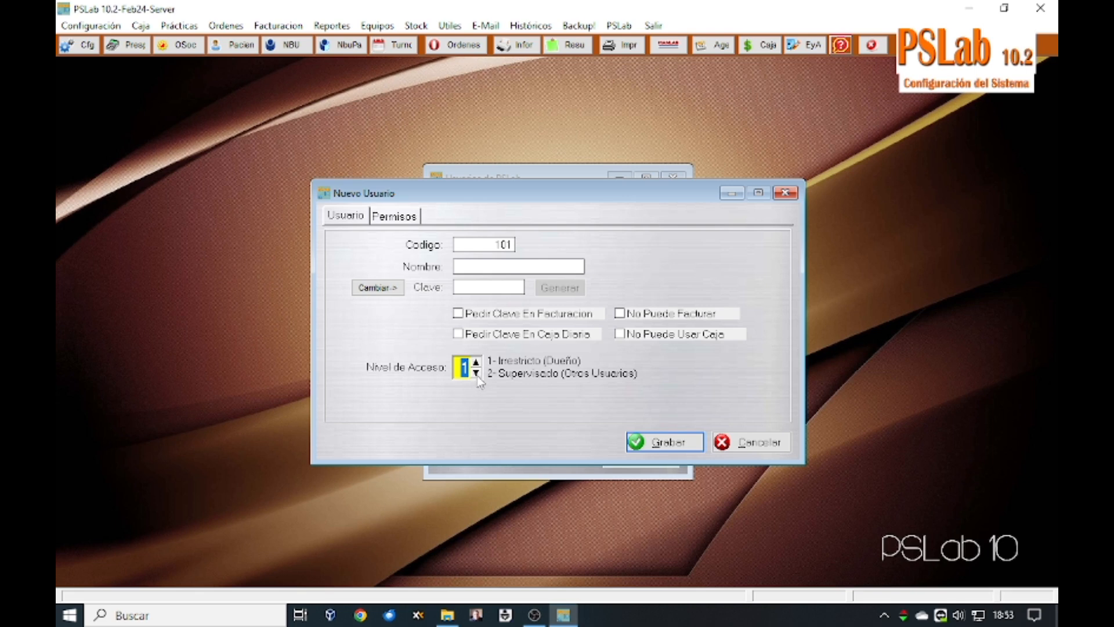
pyautogui.click(477, 363)
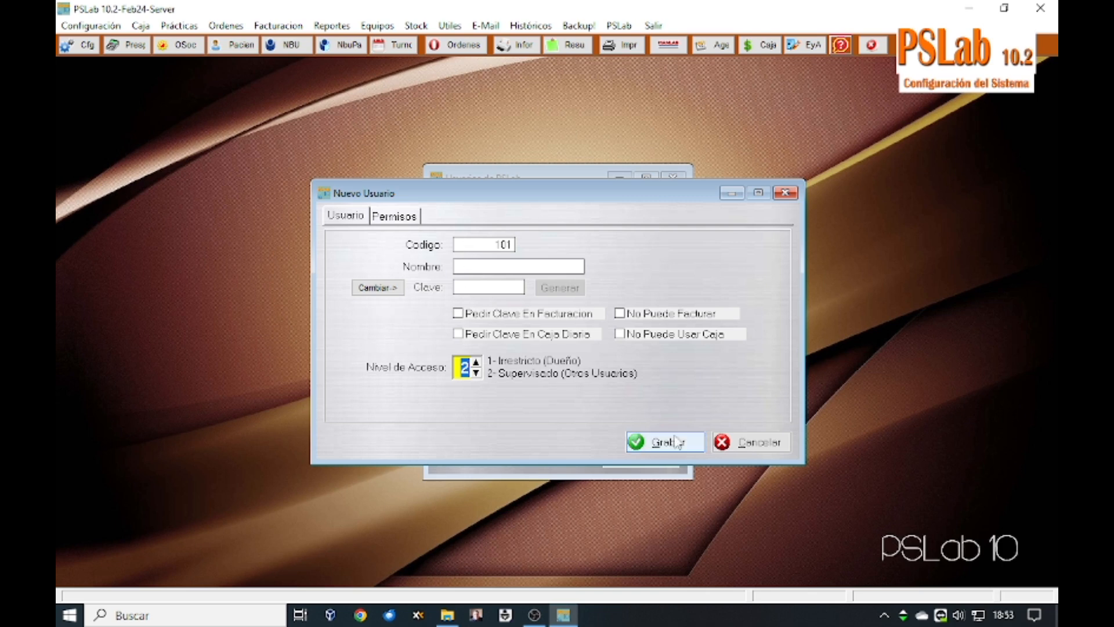
pyautogui.click(388, 219)
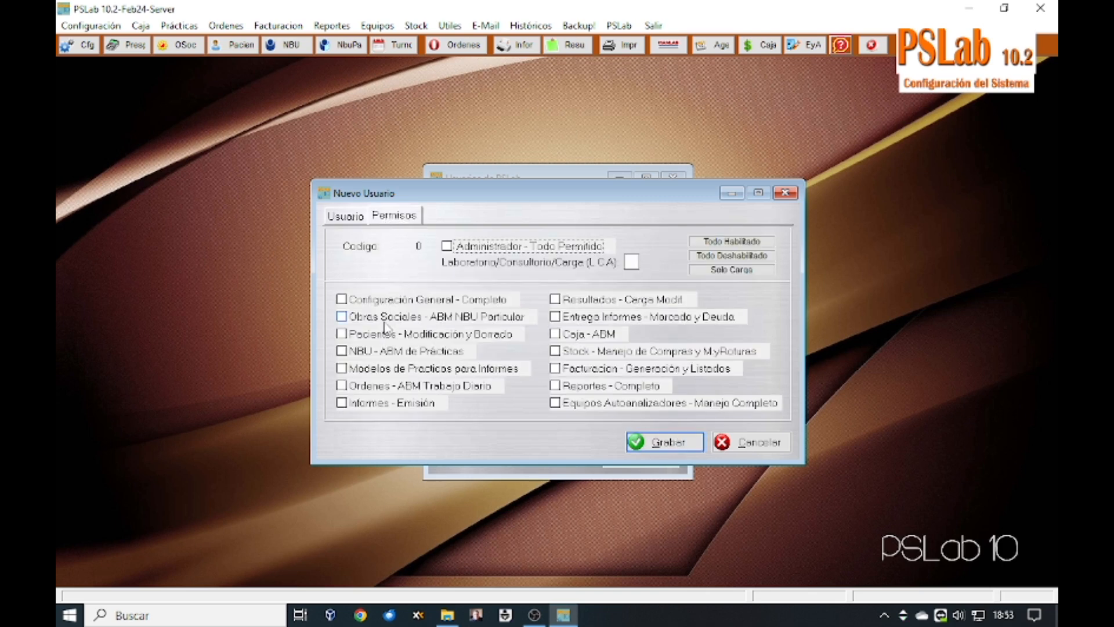
pyautogui.click(772, 447)
pyautogui.click(526, 336)
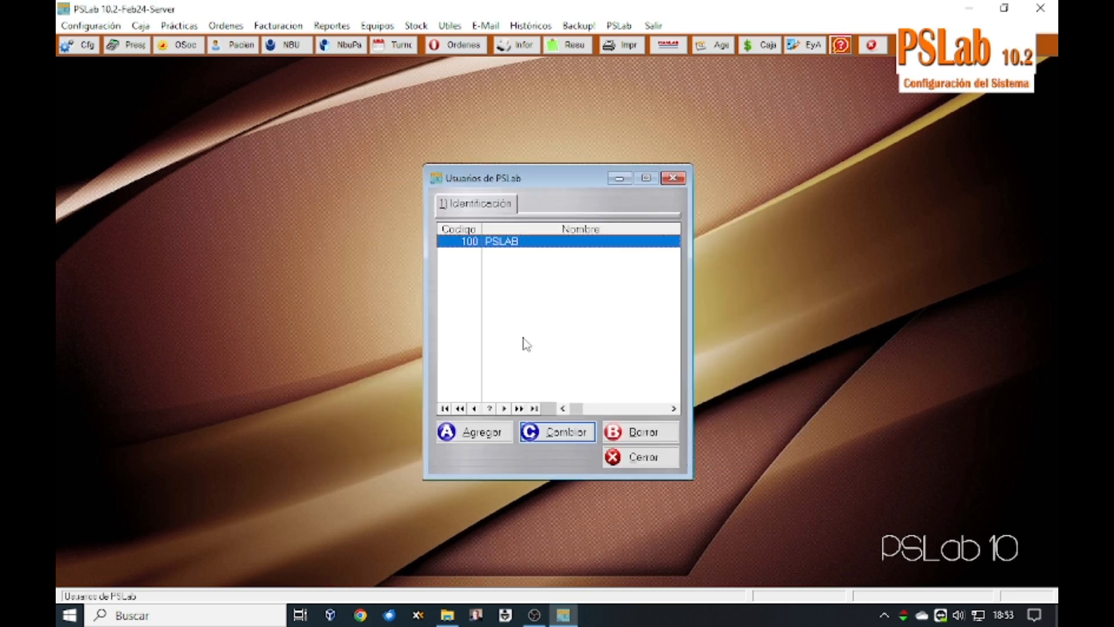
pyautogui.press('Escape')
pyautogui.click(82, 26)
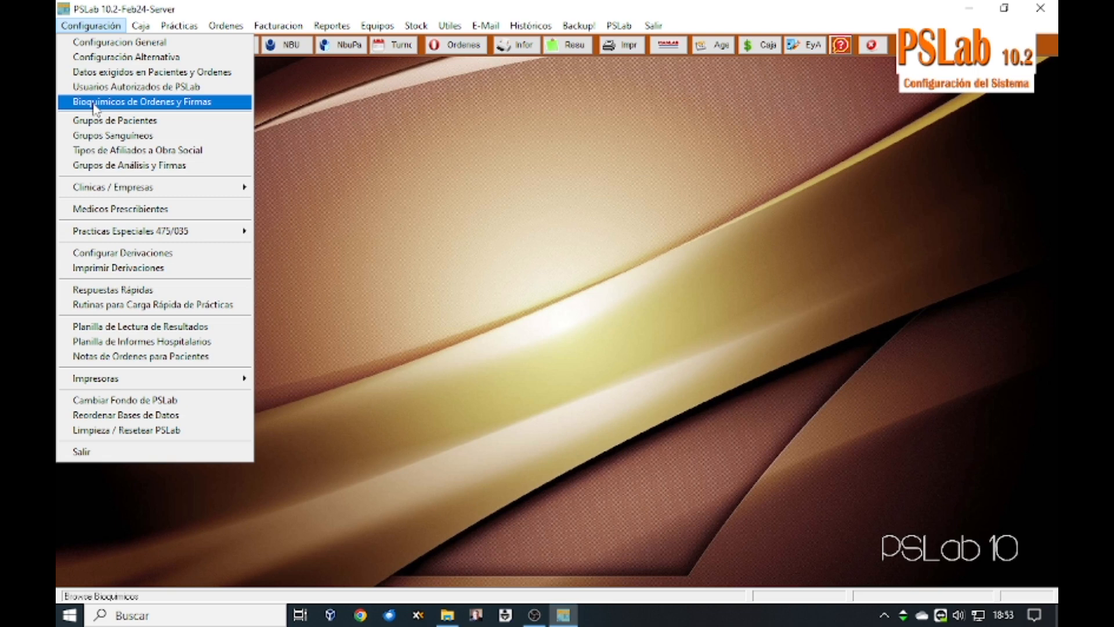
pyautogui.click(156, 105)
pyautogui.click(500, 439)
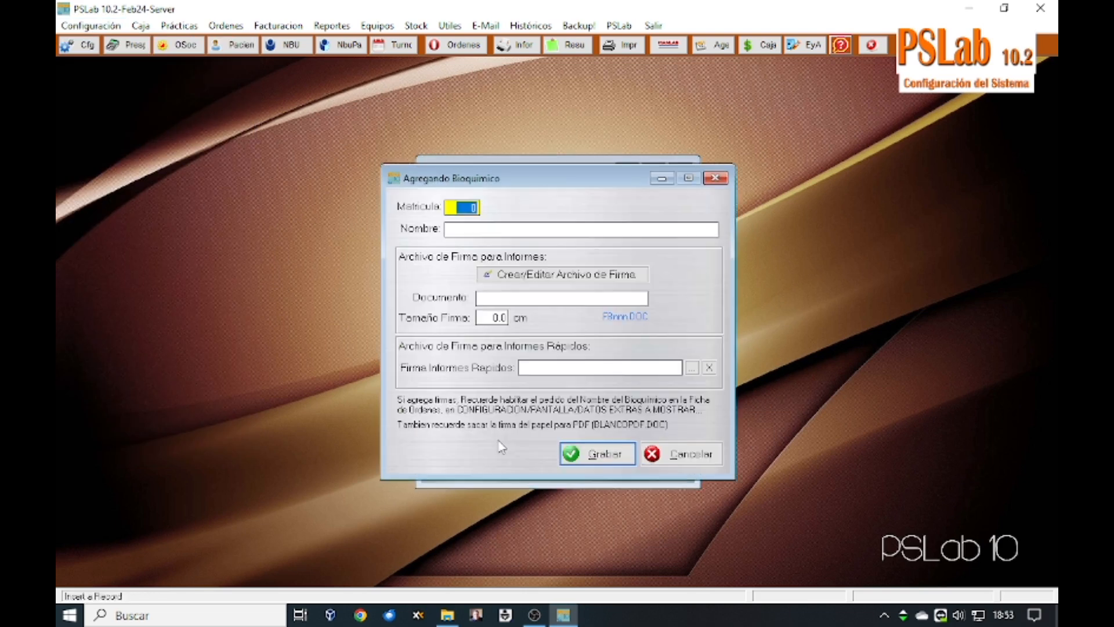
pyautogui.write('100')
pyautogui.press('Return')
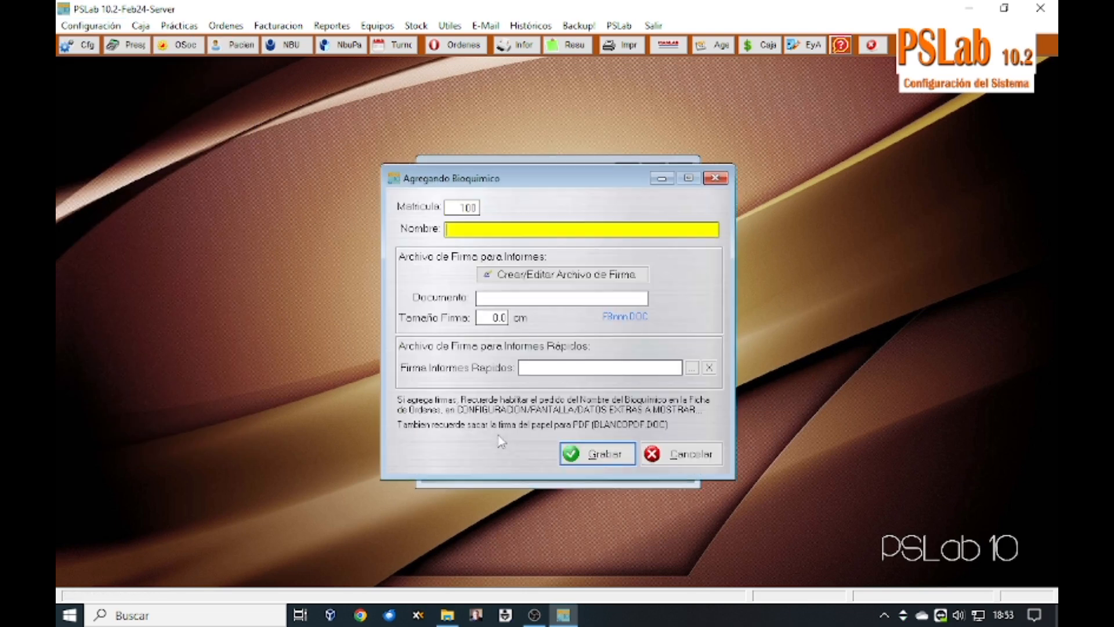
pyautogui.write('BIOQUIMICO A')
pyautogui.press('Return')
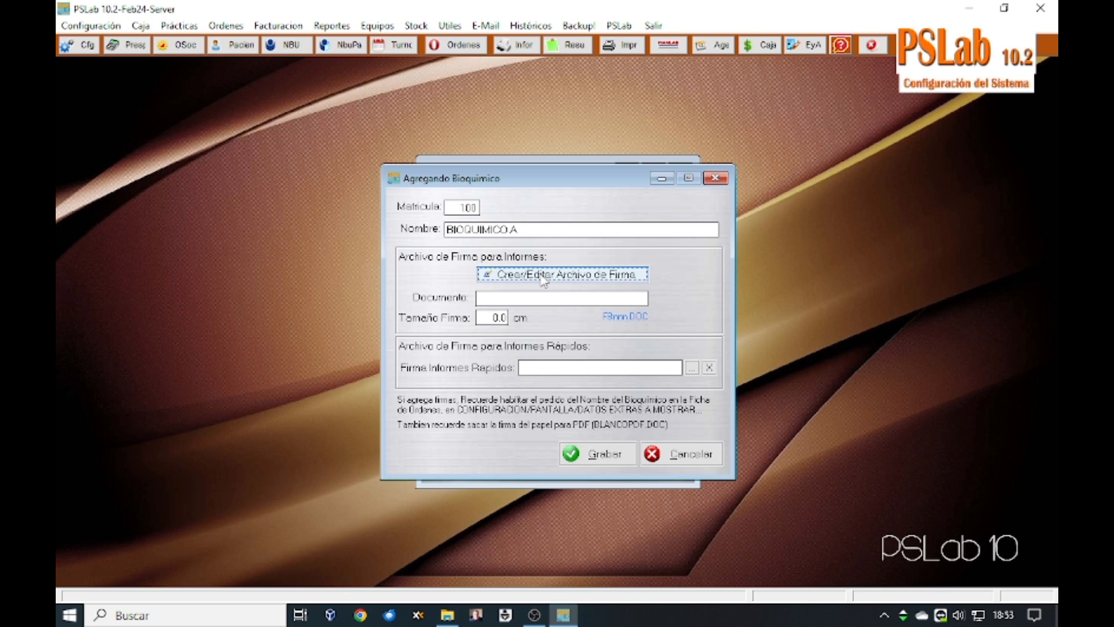
pyautogui.click(687, 458)
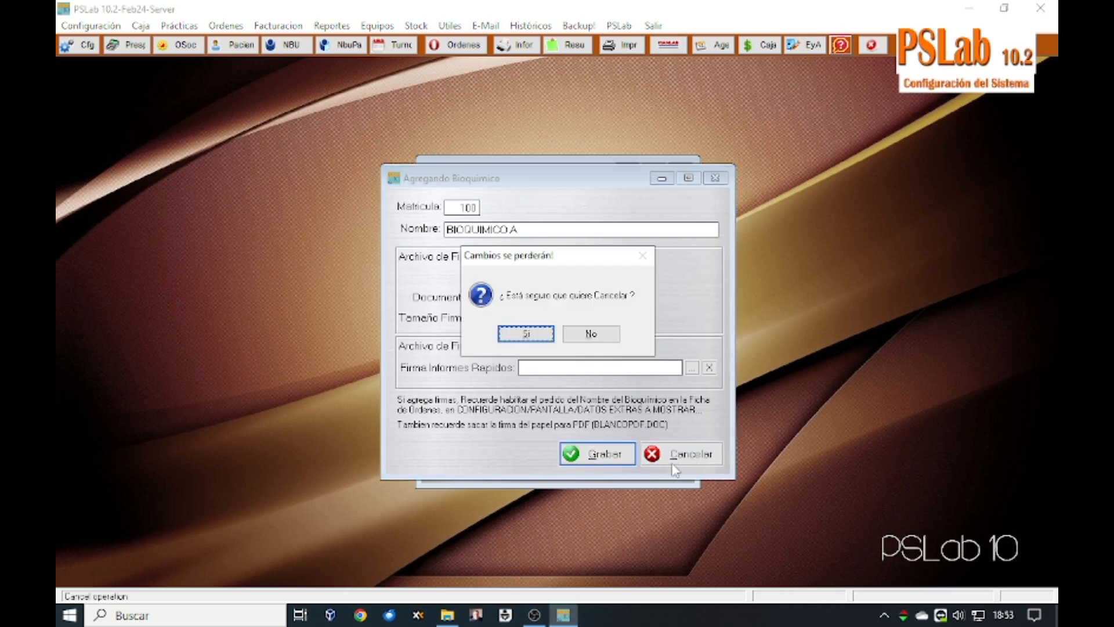
pyautogui.click(526, 333)
pyautogui.press('Escape')
pyautogui.click(91, 26)
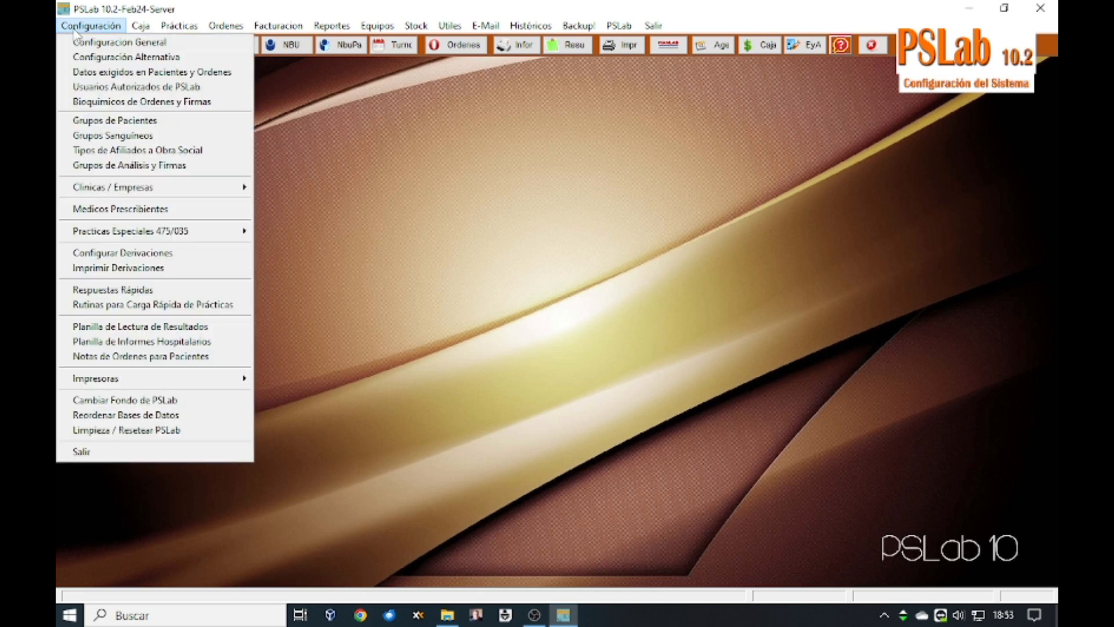
pyautogui.click(108, 121)
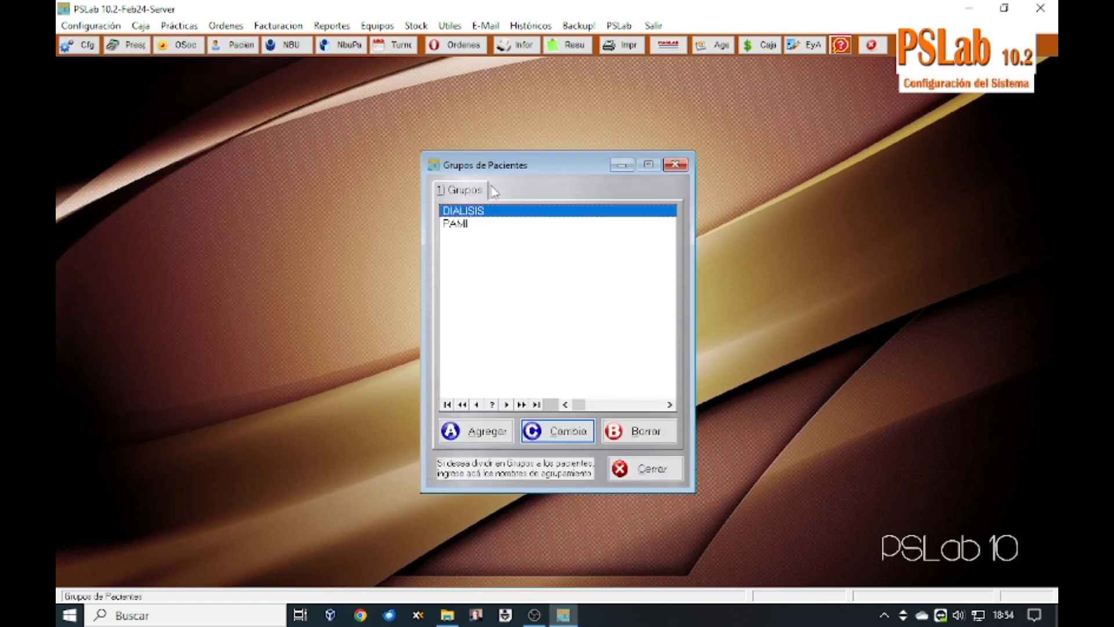
pyautogui.click(495, 225)
pyautogui.click(498, 211)
pyautogui.click(494, 225)
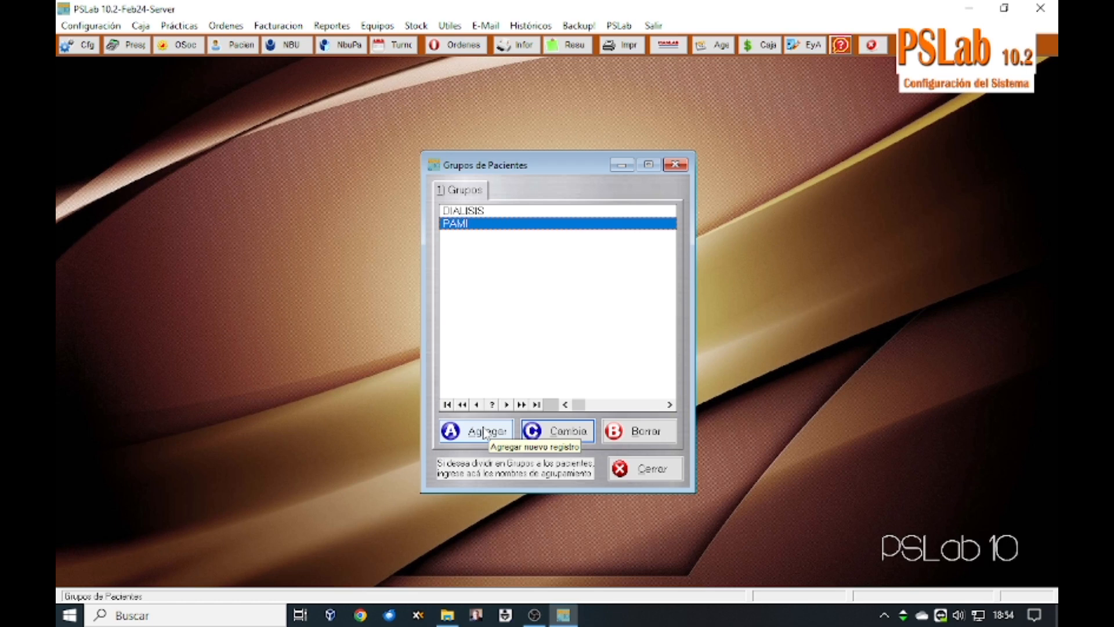
pyautogui.click(650, 472)
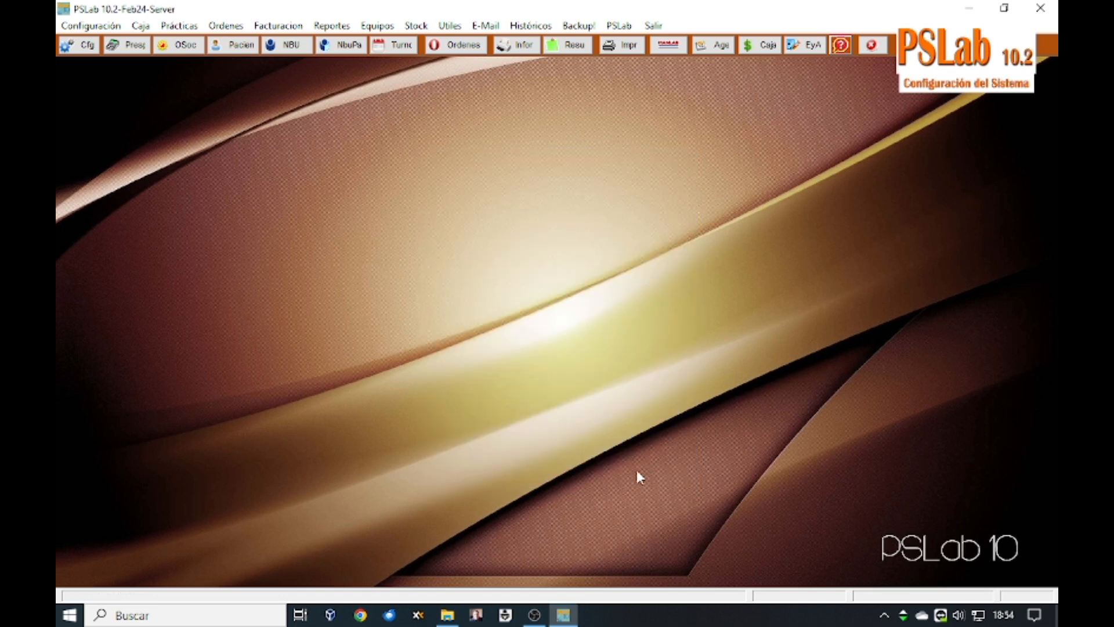
pyautogui.click(88, 27)
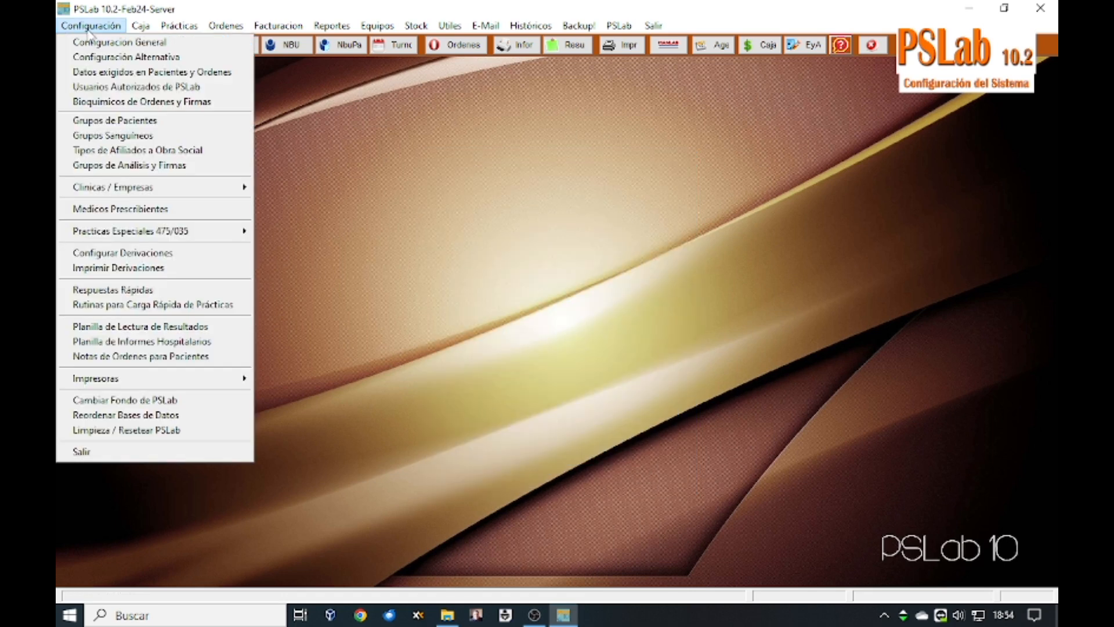
pyautogui.click(111, 152)
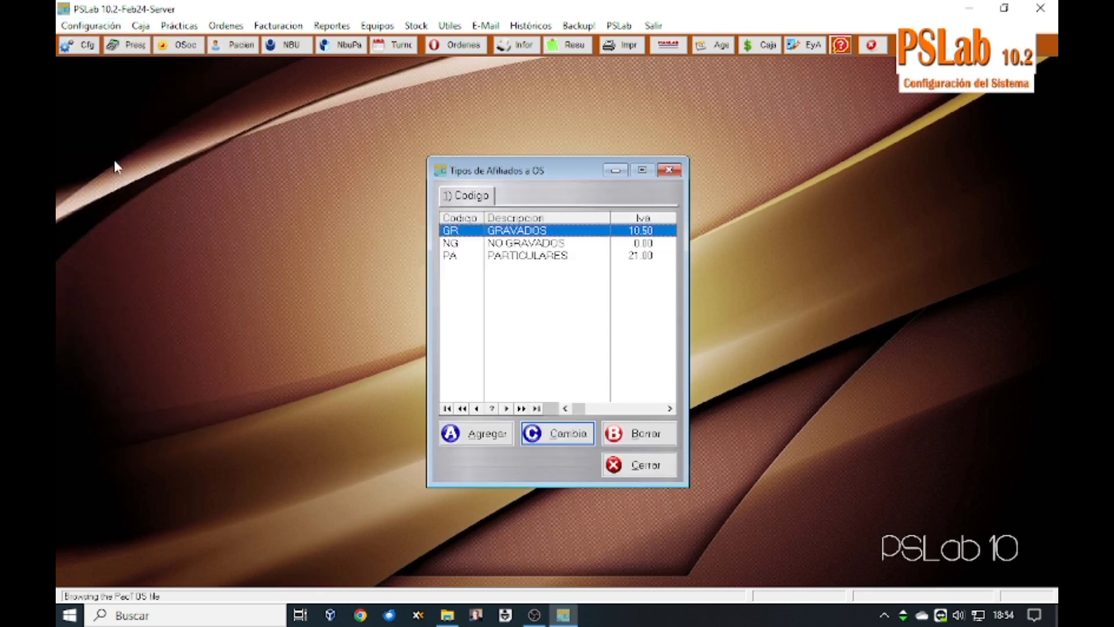
pyautogui.click(511, 246)
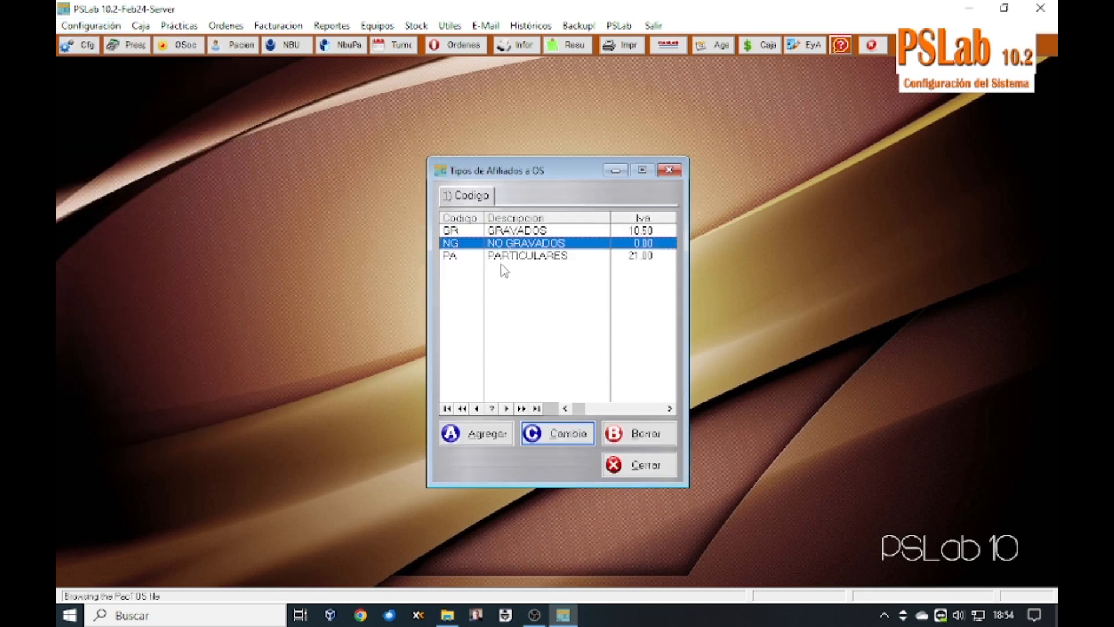
pyautogui.click(513, 231)
pyautogui.click(511, 246)
pyautogui.click(512, 257)
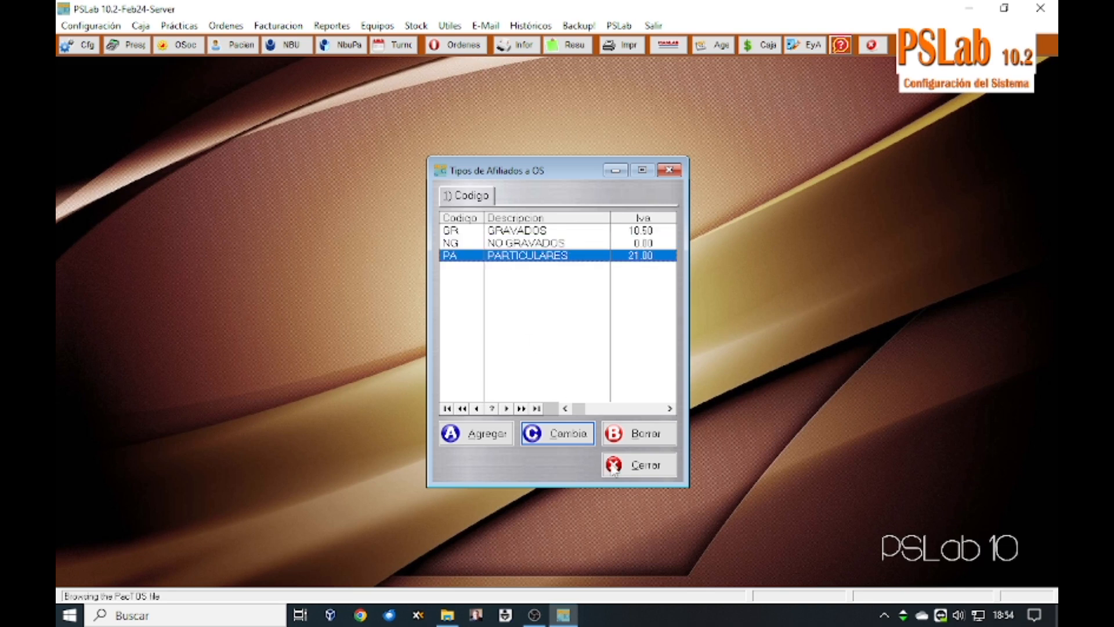
pyautogui.click(641, 467)
pyautogui.click(78, 27)
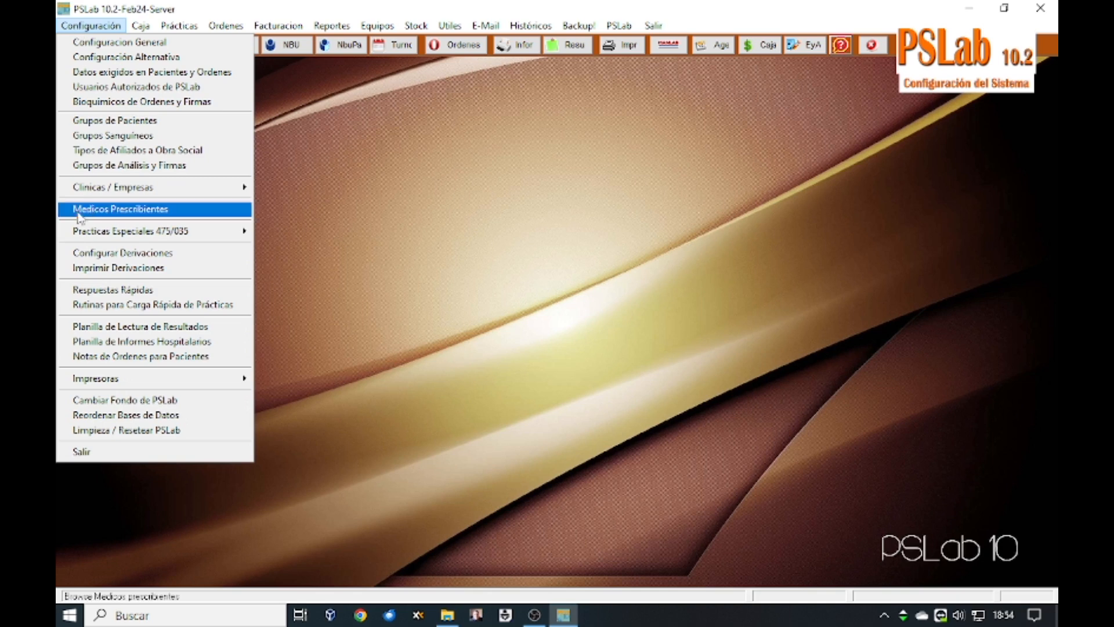
pyautogui.moveTo(104, 195)
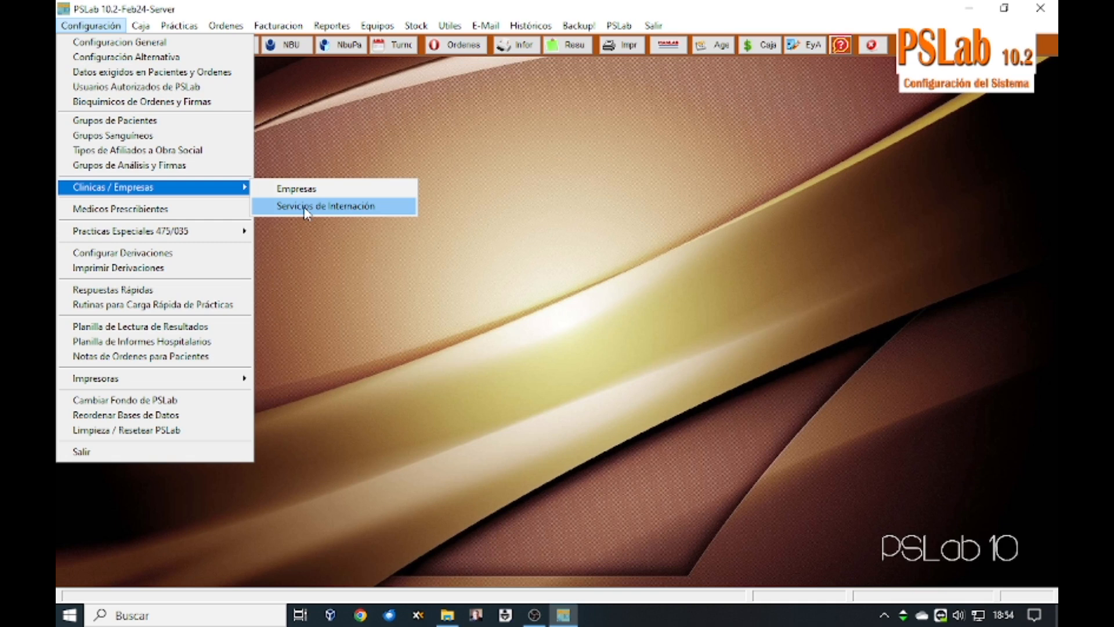
pyautogui.click(177, 216)
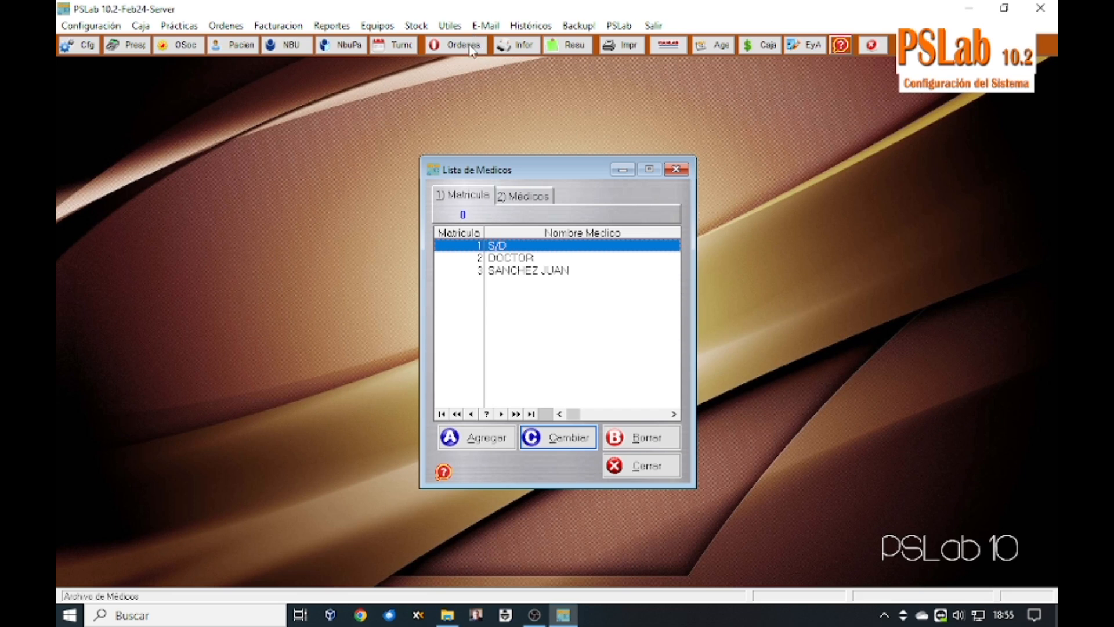
pyautogui.press('Escape')
pyautogui.click(88, 26)
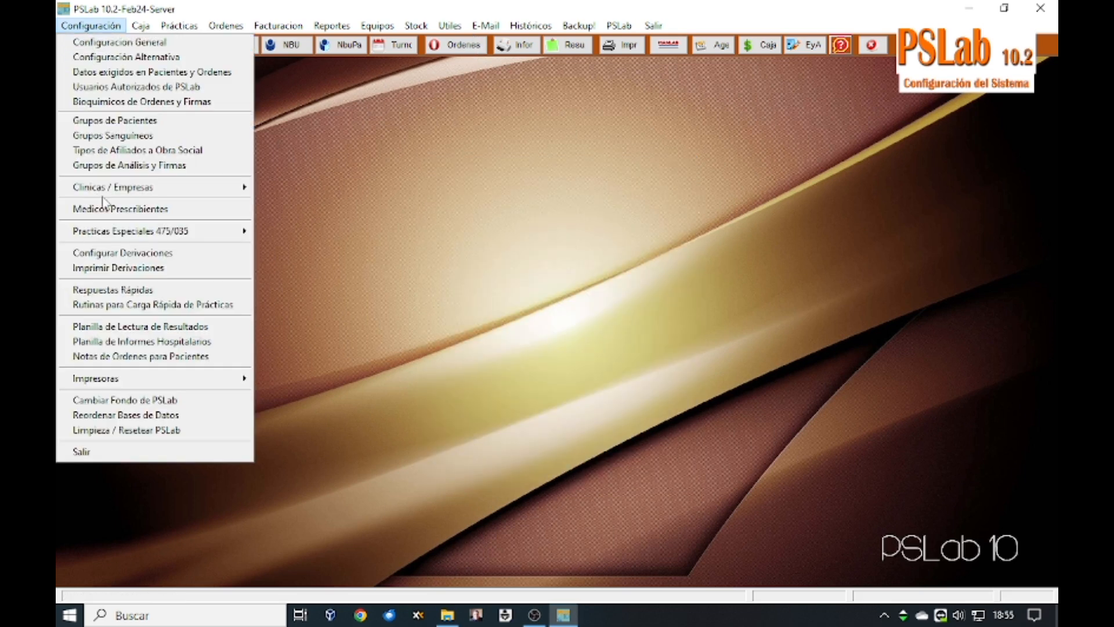
pyautogui.moveTo(116, 237)
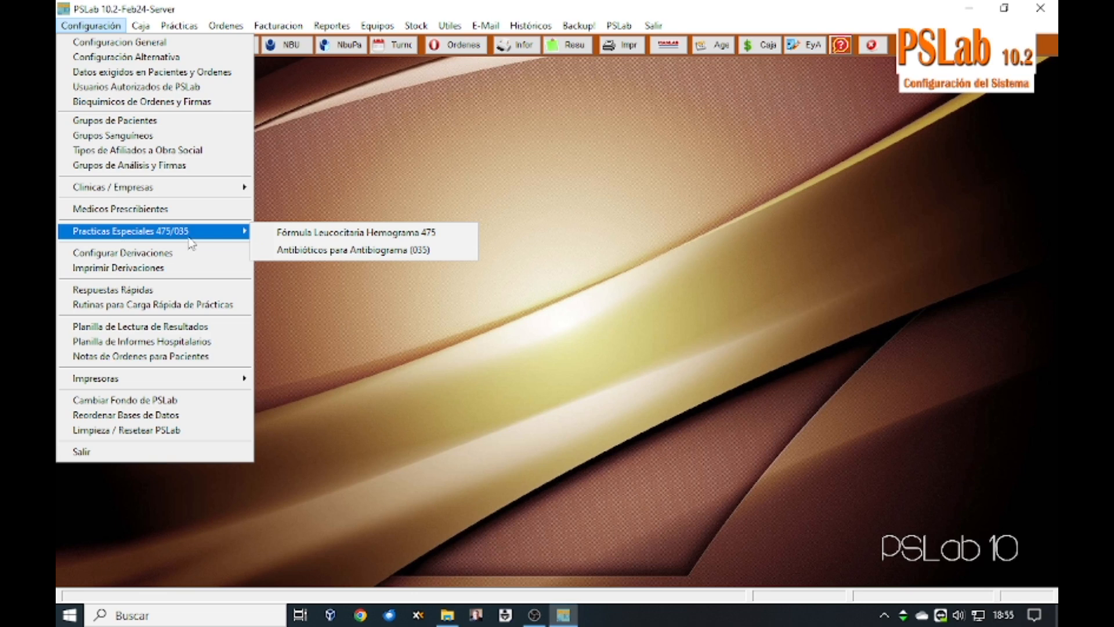
pyautogui.click(349, 233)
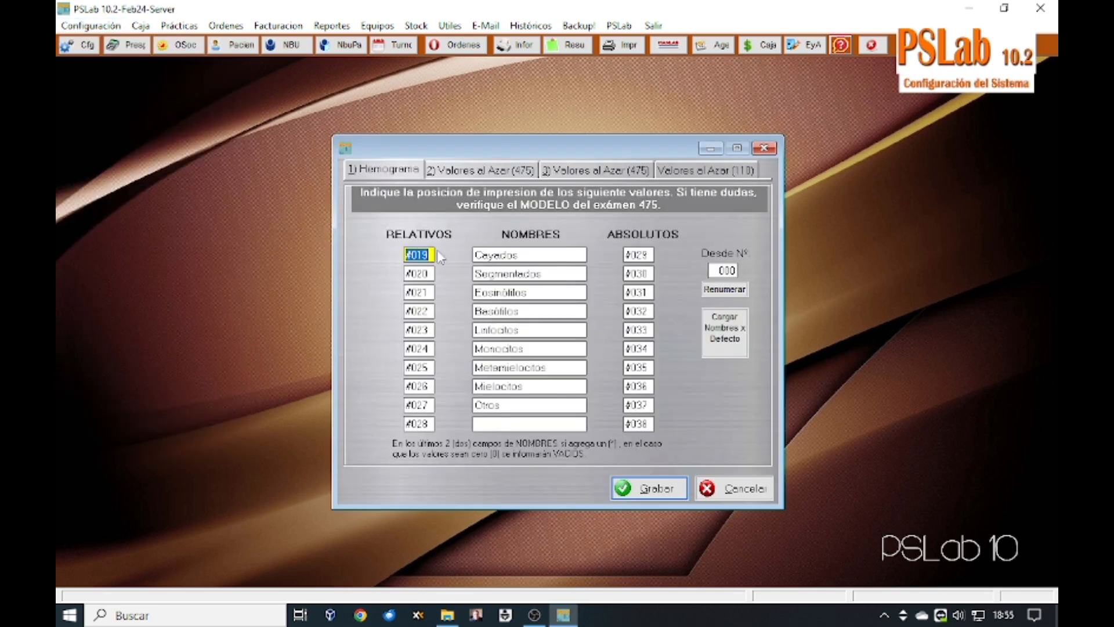
pyautogui.click(408, 255)
pyautogui.click(733, 491)
pyautogui.click(92, 26)
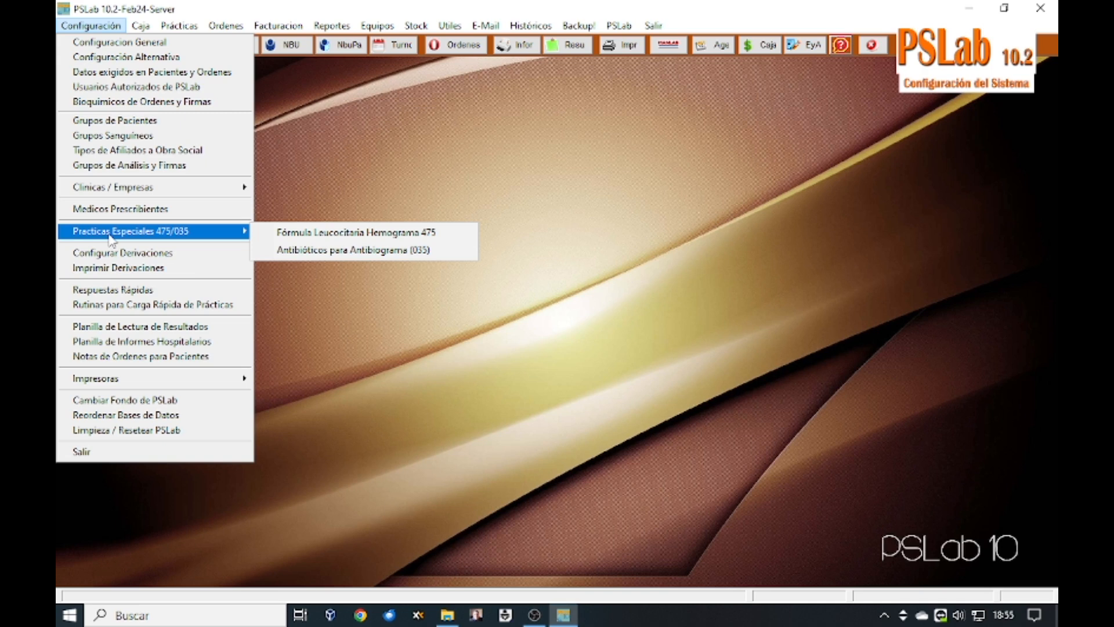
# Step: Browse the 22 antibiogram antibiotics and practice 35's loading codes, then close the list
pyautogui.click(358, 255)
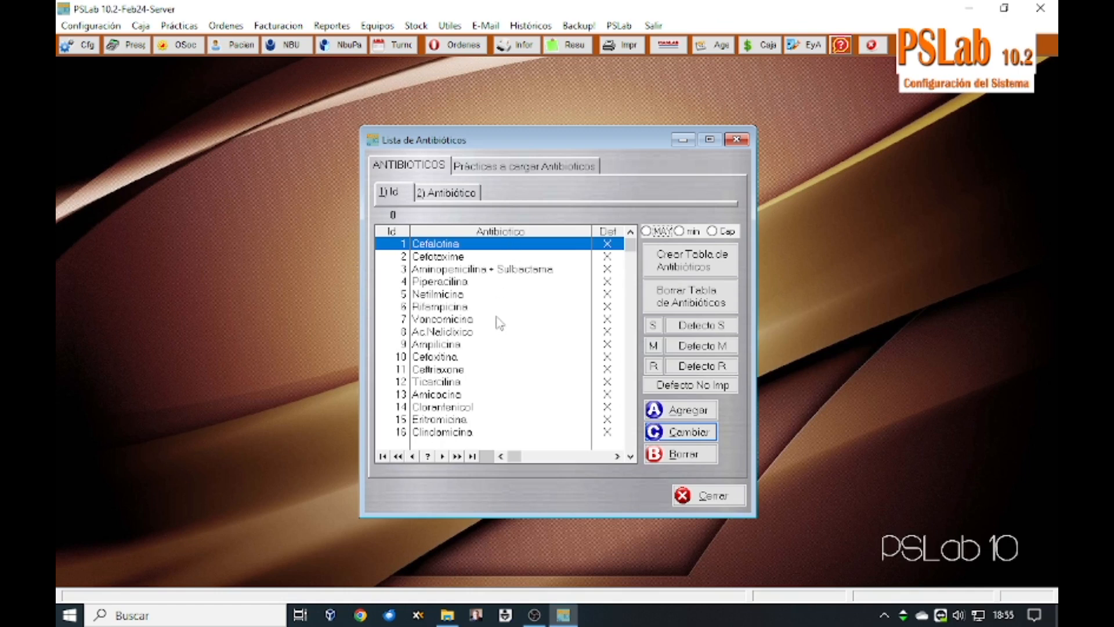
pyautogui.press('Down')
pyautogui.press('Down')
pyautogui.press('Down')
pyautogui.press('Down')
pyautogui.press('Down')
pyautogui.press('Down')
pyautogui.press('Down')
pyautogui.press('Down')
pyautogui.press('Down')
pyautogui.press('Down')
pyautogui.press('Down')
pyautogui.press('Down')
pyautogui.press('Down')
pyautogui.press('Down')
pyautogui.press('Down')
pyautogui.press('Down')
pyautogui.press('Down')
pyautogui.press('Down')
pyautogui.press('Down')
pyautogui.press('Down')
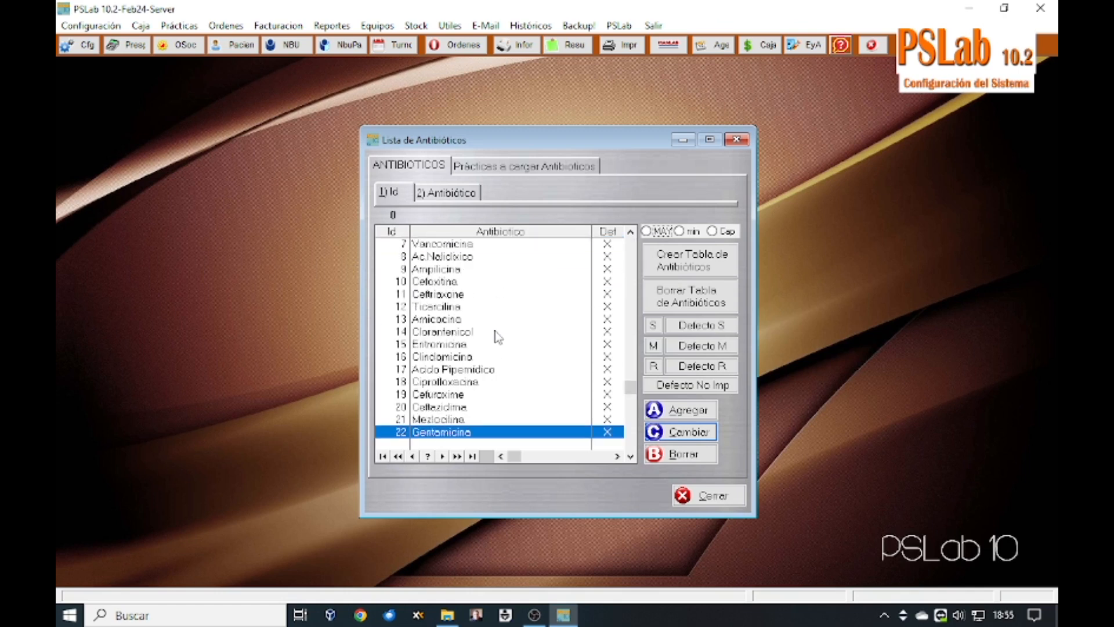
pyautogui.press('pageup')
pyautogui.press('pageup')
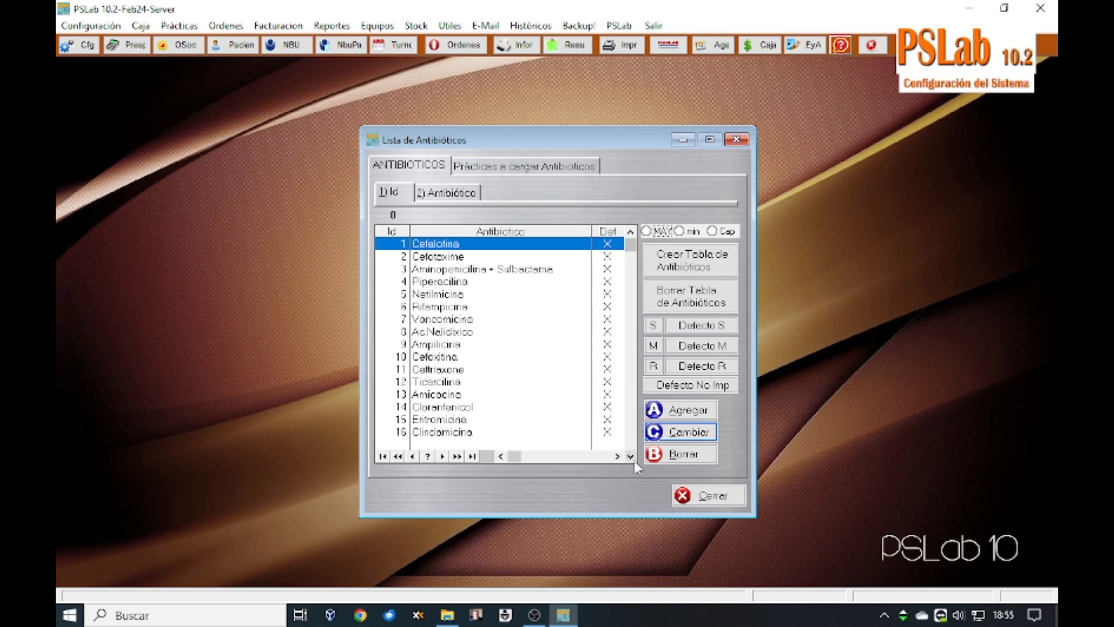
pyautogui.click(545, 171)
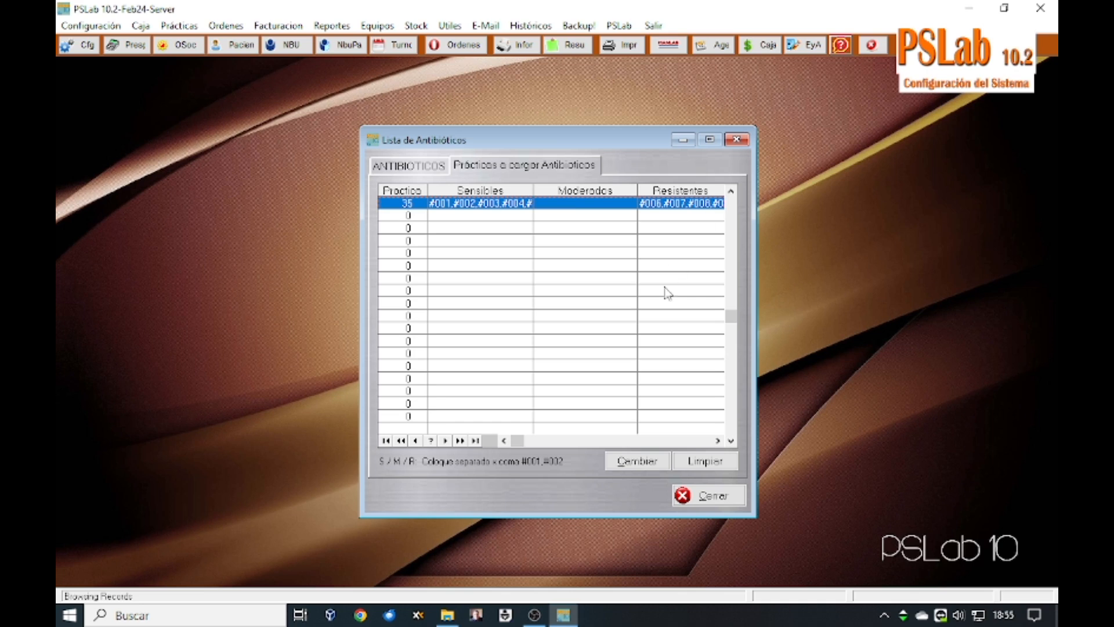
pyautogui.click(700, 500)
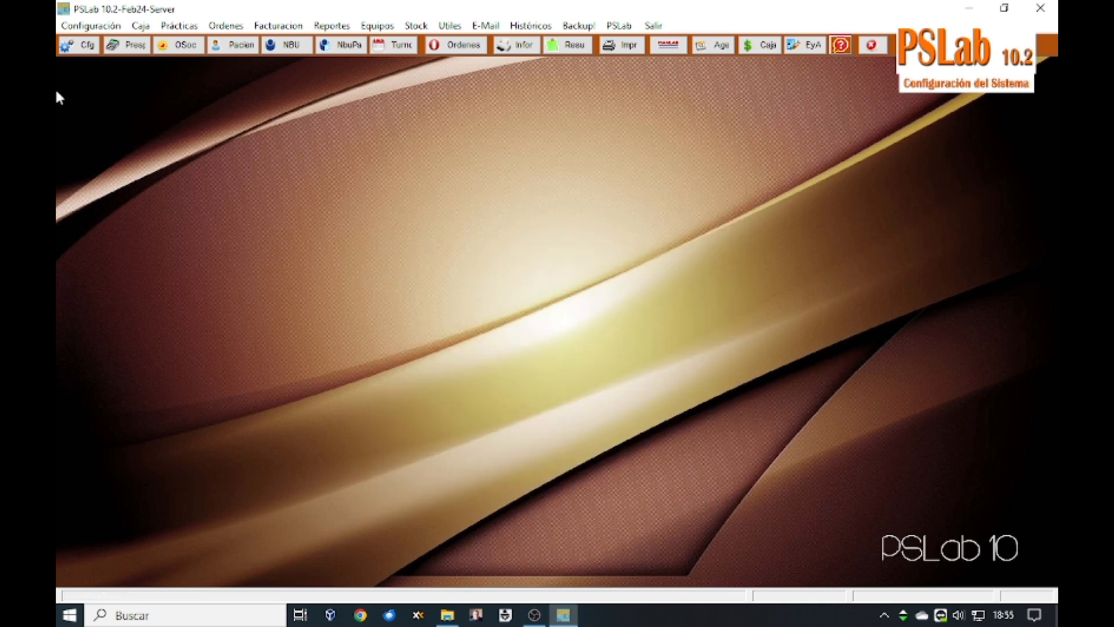
# Step: In Configurar Derivaciones, edit and re-save the MANLAB laboratory details
pyautogui.click(87, 26)
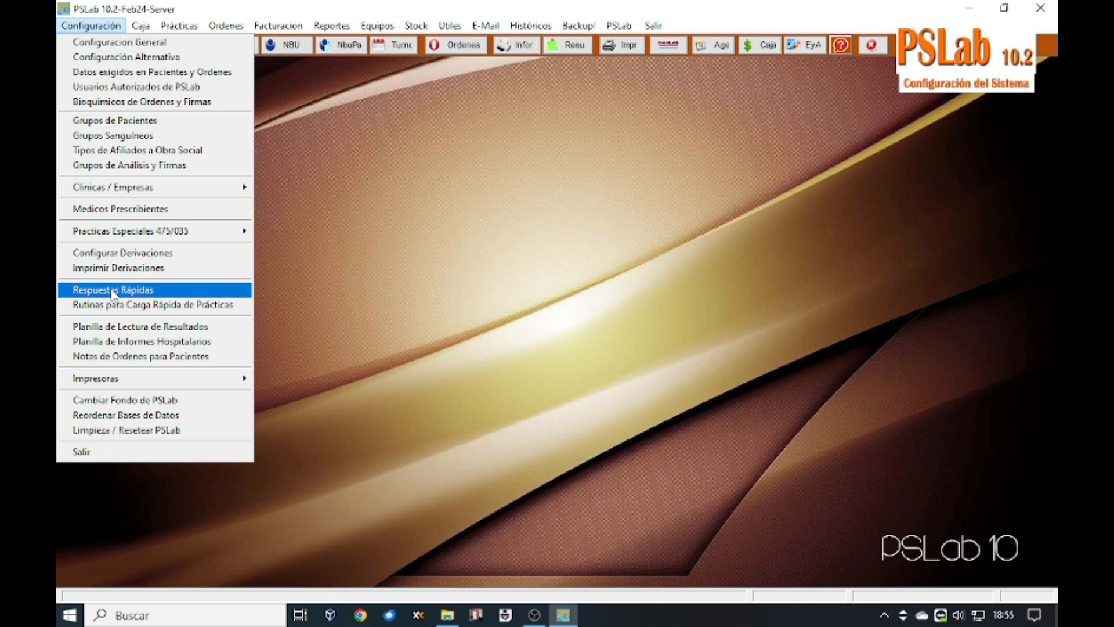
pyautogui.click(116, 254)
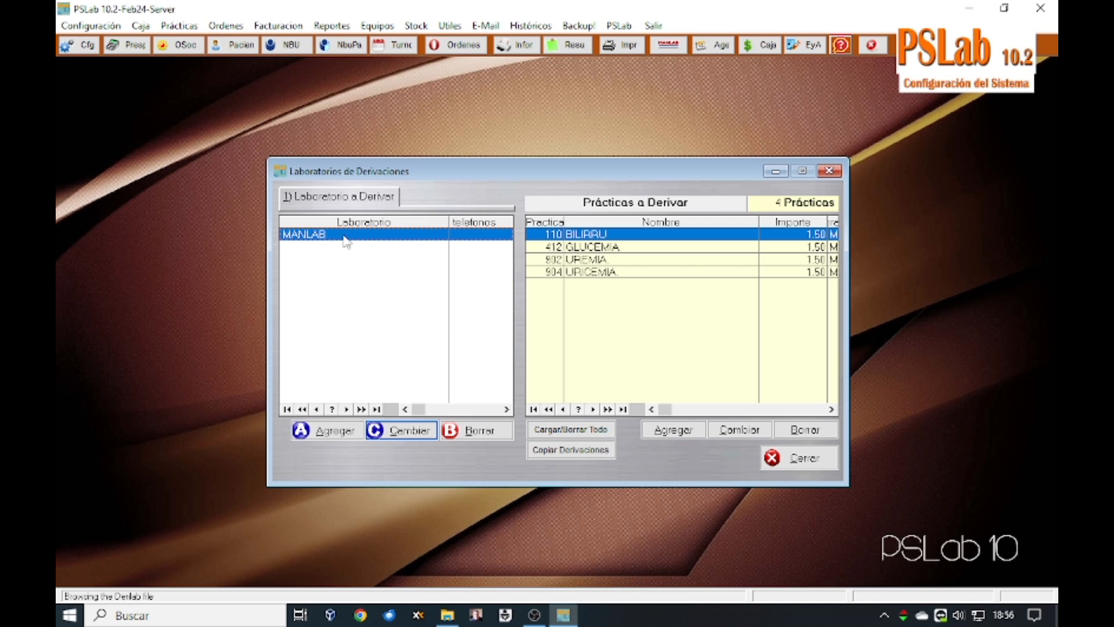
pyautogui.click(401, 430)
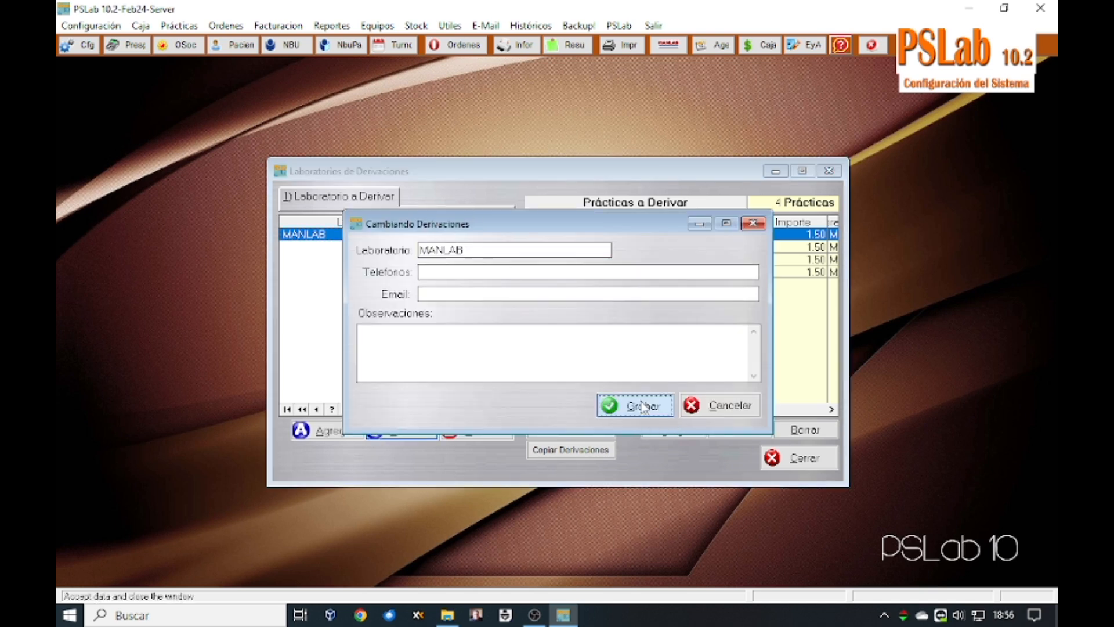
pyautogui.click(633, 405)
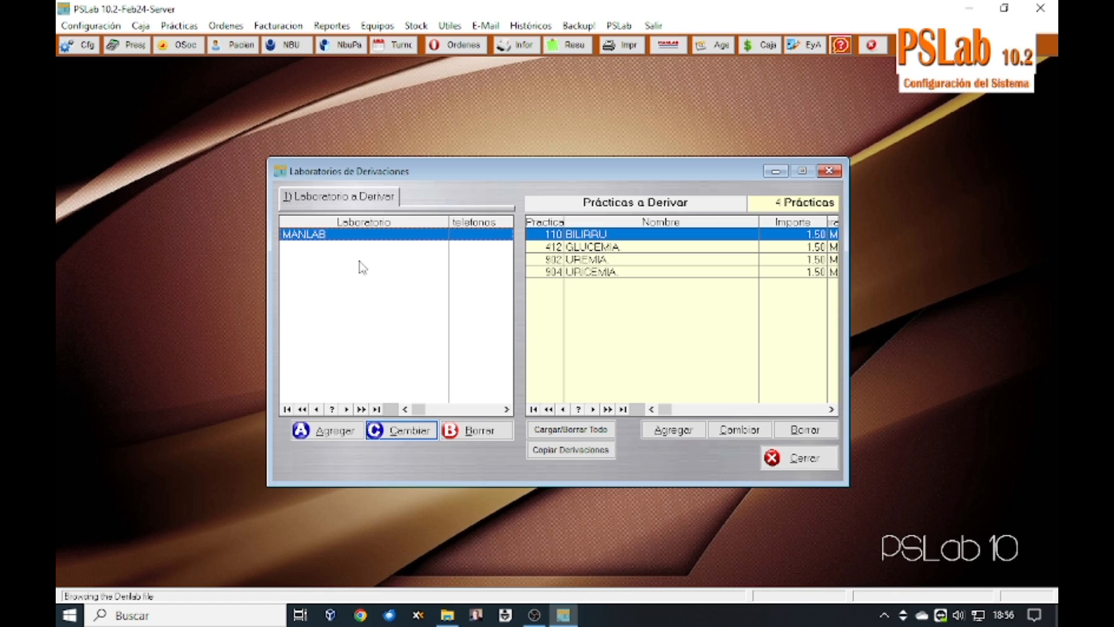
# Step: Shorten practice 902's referral name from UREMIA. to URE, save, and close the window
pyautogui.click(668, 248)
pyautogui.click(665, 260)
pyautogui.click(663, 273)
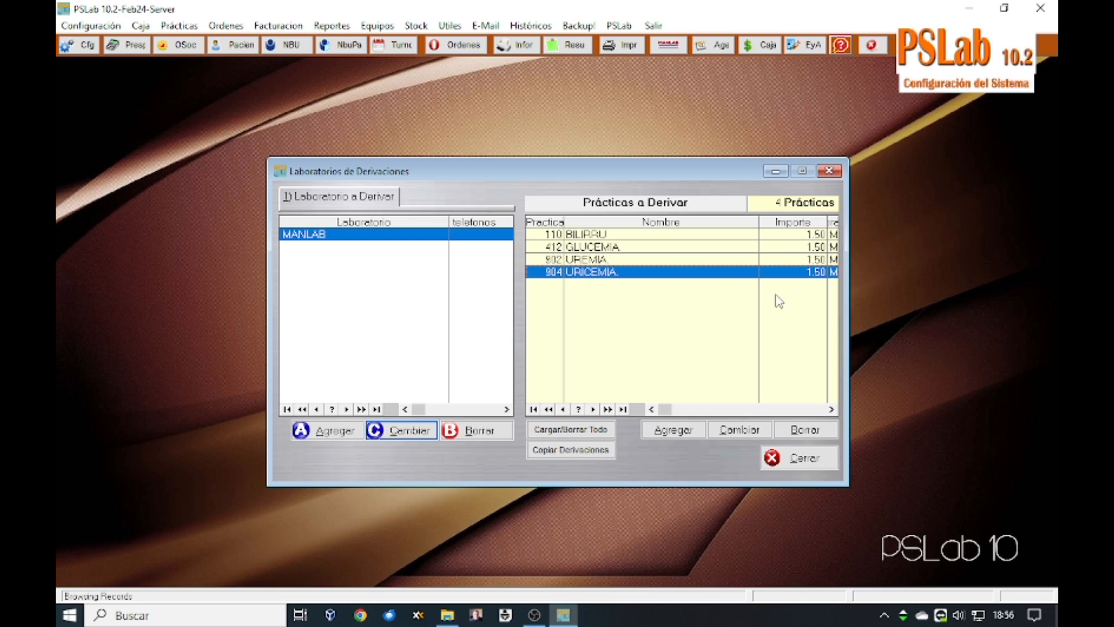
pyautogui.doubleClick(643, 261)
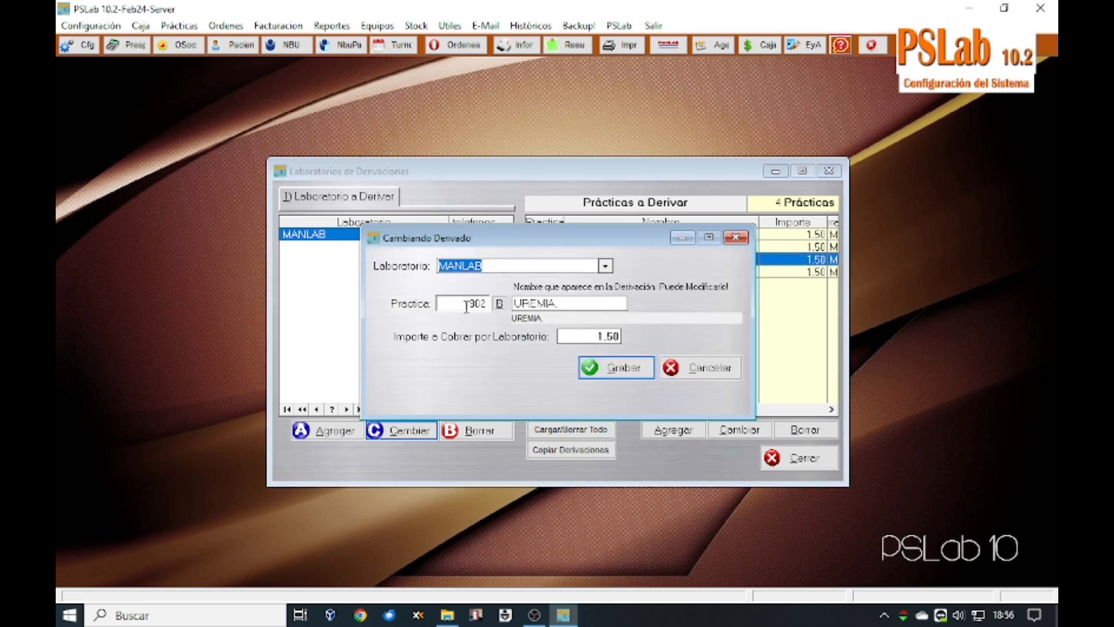
pyautogui.click(487, 304)
pyautogui.press('Return')
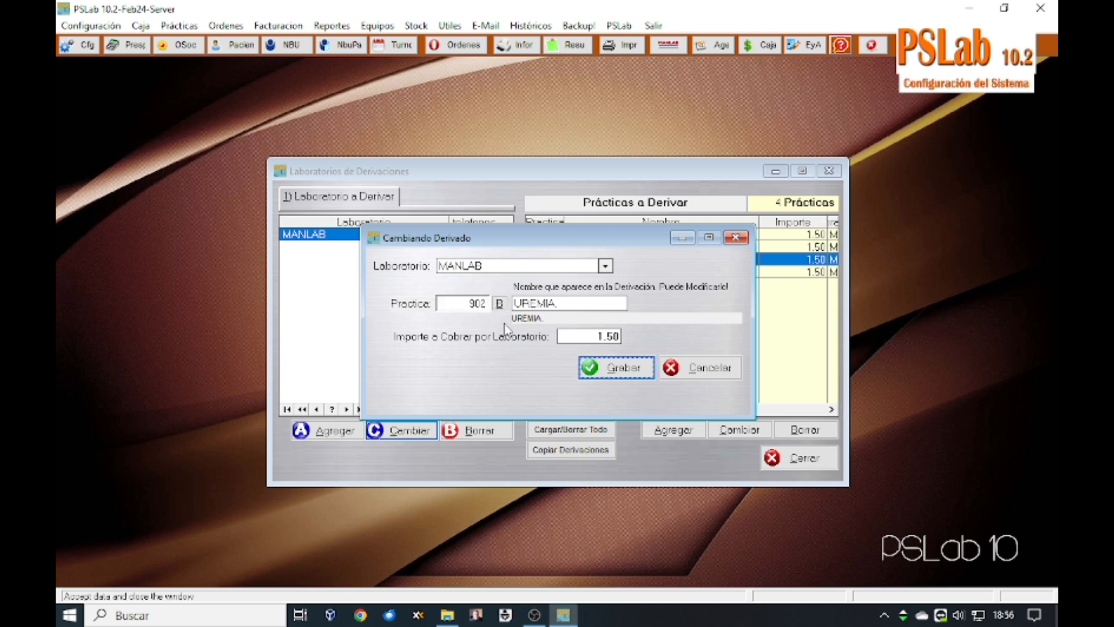
pyautogui.click(574, 303)
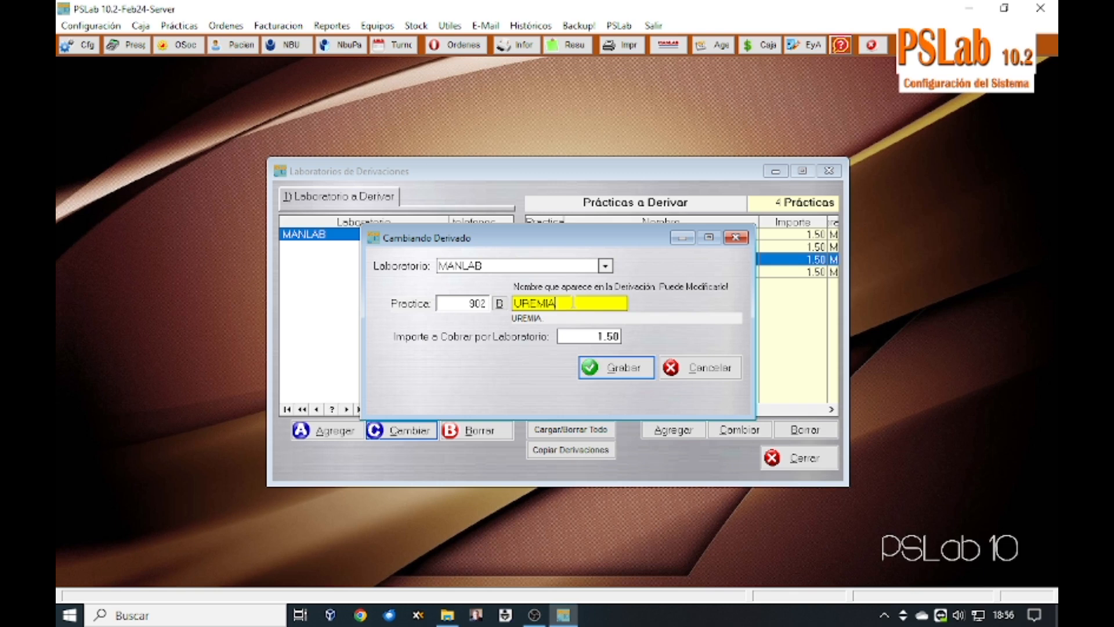
pyautogui.press('BackSpace')
pyautogui.click(614, 370)
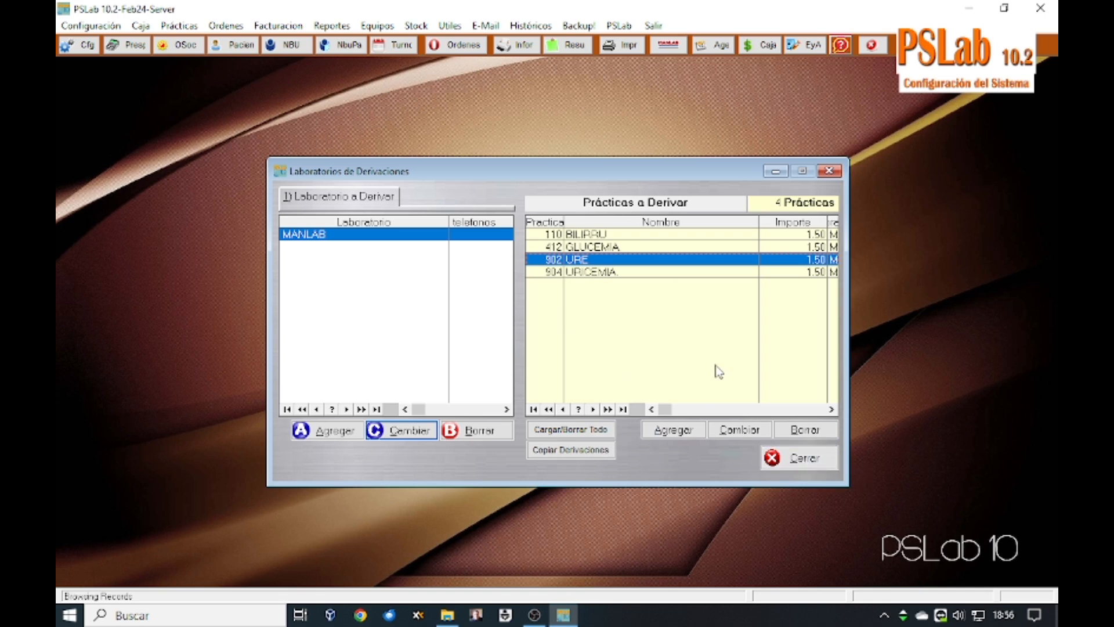
pyautogui.click(791, 463)
# Step: In Imprimir Derivaciones, choose MANLAB and process its orders to be referred
pyautogui.click(86, 27)
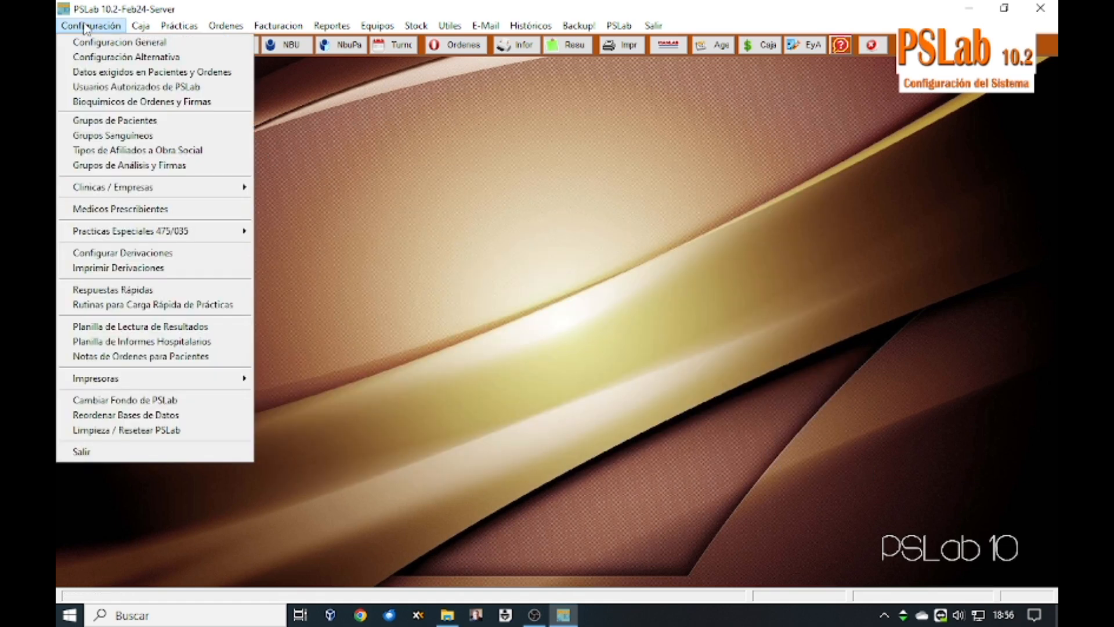
pyautogui.click(100, 270)
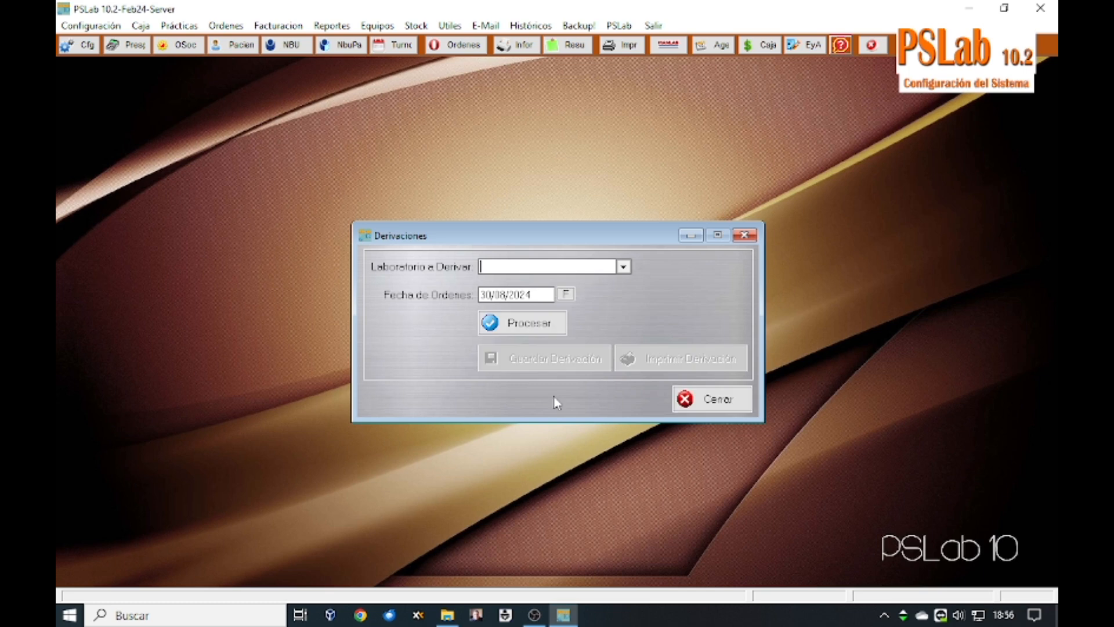
pyautogui.click(623, 267)
pyautogui.click(542, 280)
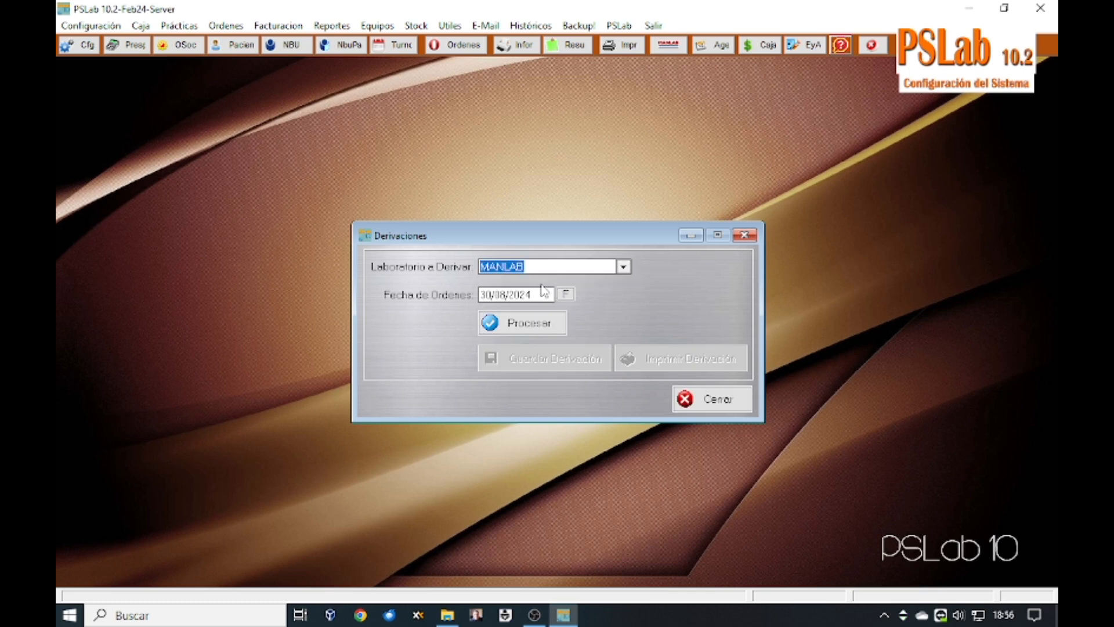
pyautogui.click(517, 325)
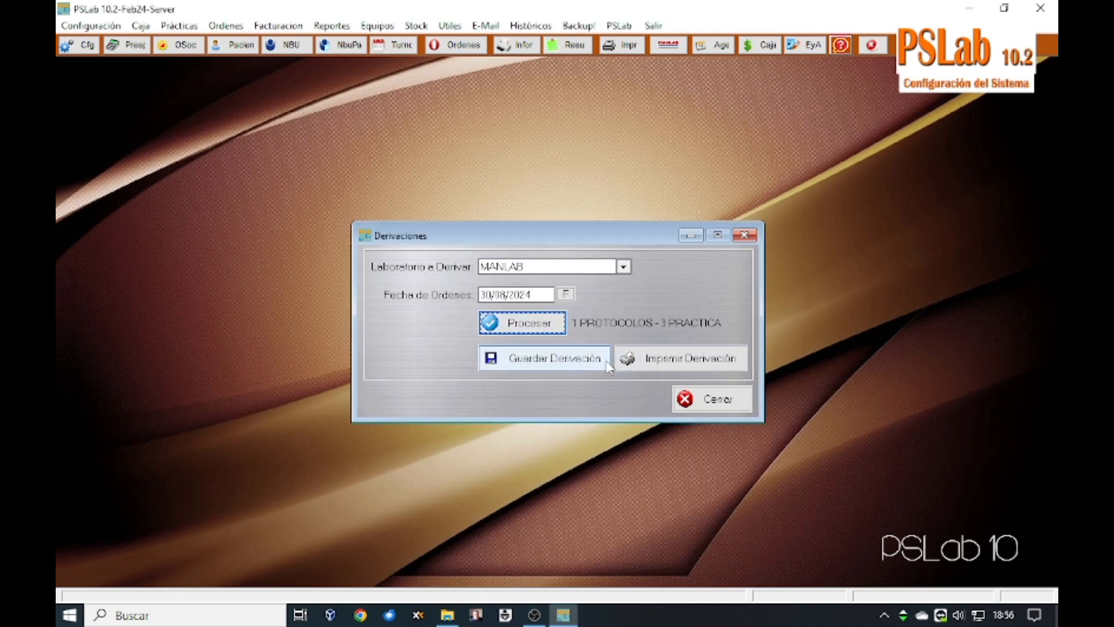
# Step: Preview the complete MANLAB referral report for 30/08/2024, then close it
pyautogui.click(649, 360)
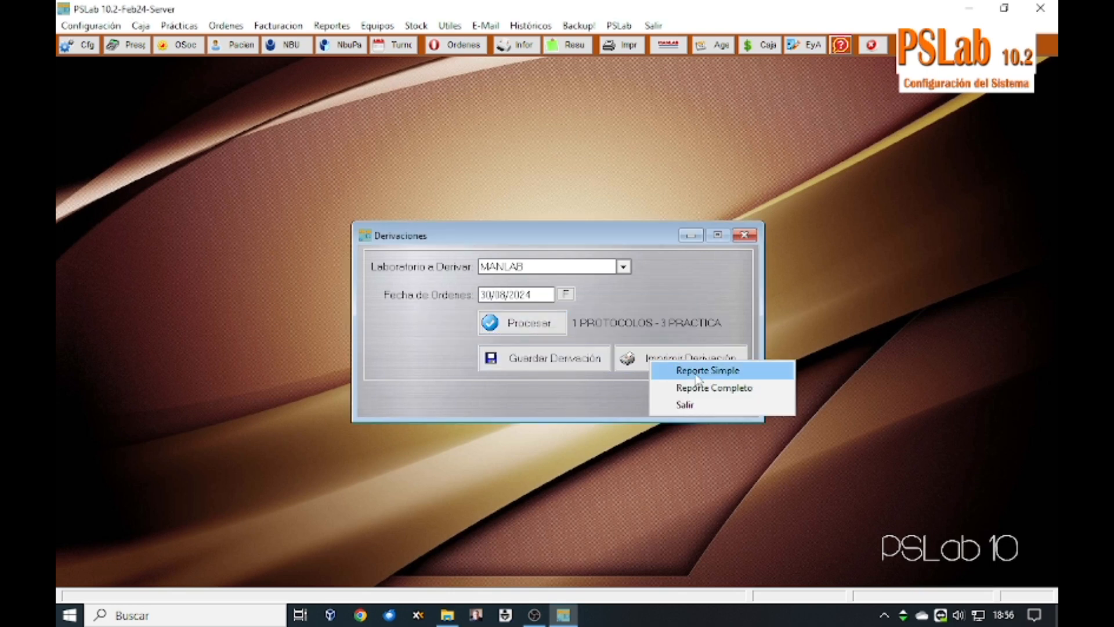
pyautogui.click(704, 390)
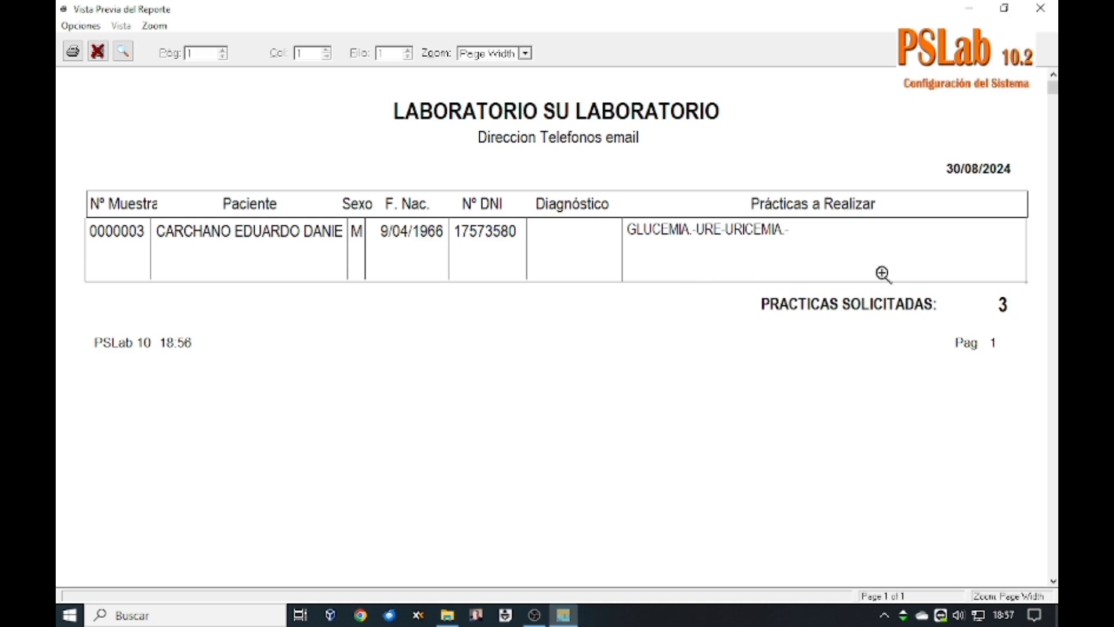
pyautogui.click(98, 51)
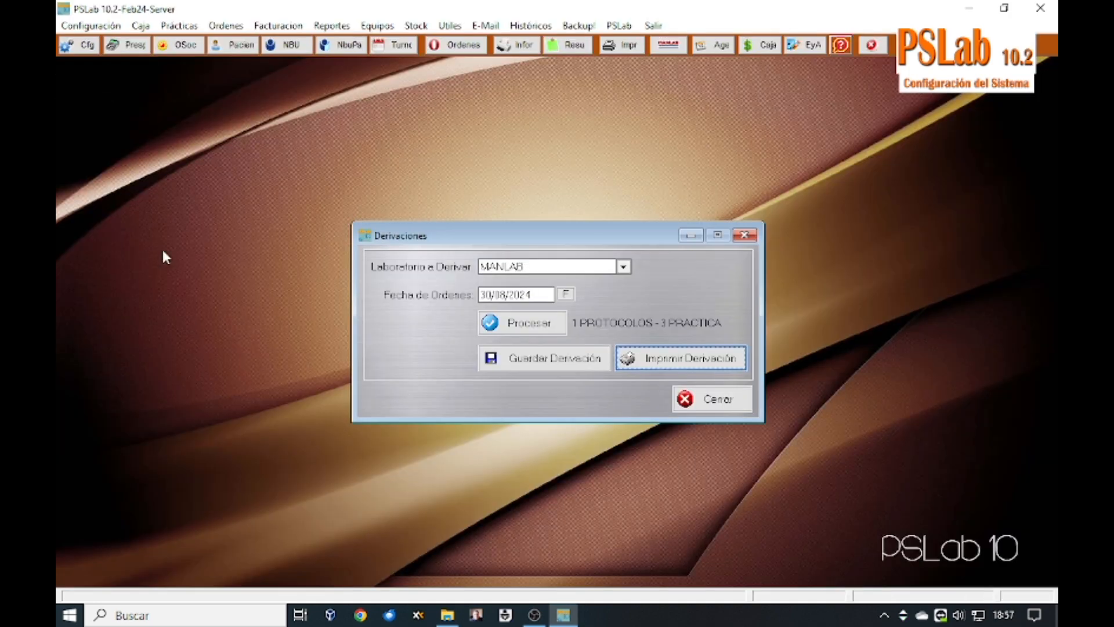
pyautogui.click(730, 402)
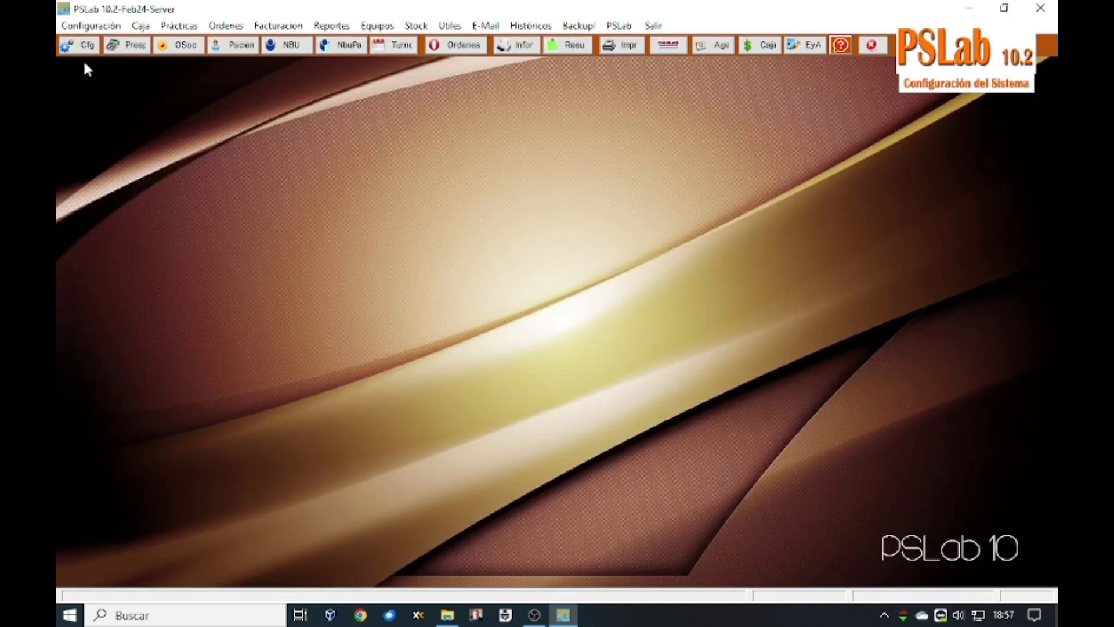
# Step: Re-save the DADA quick response as 'dada la flora hallada no se realiza antibiograma'
pyautogui.click(86, 26)
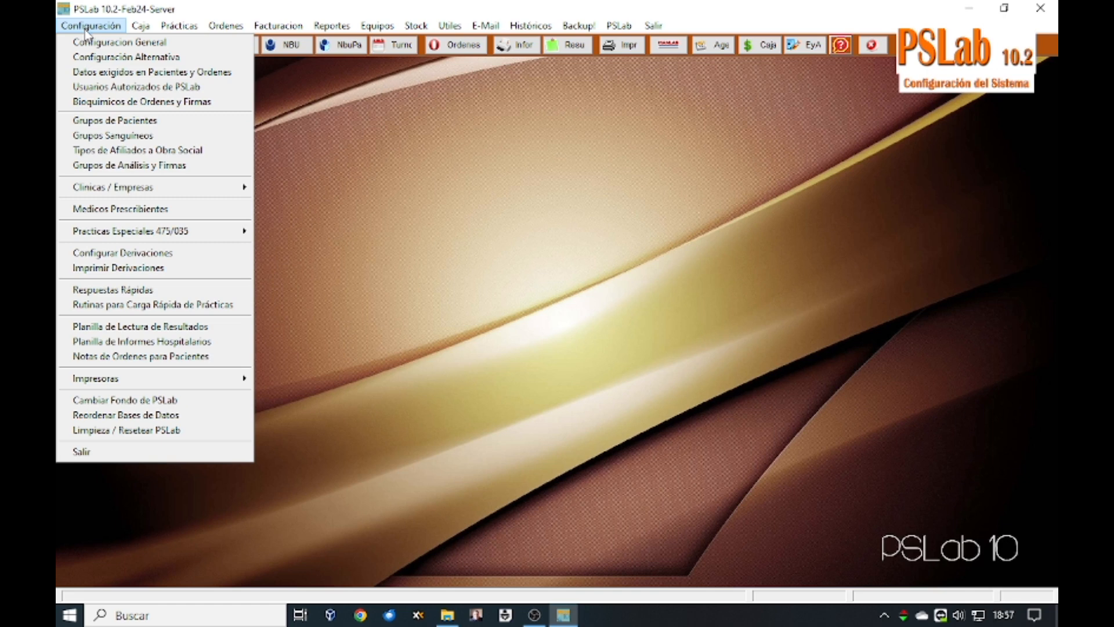
pyautogui.click(120, 290)
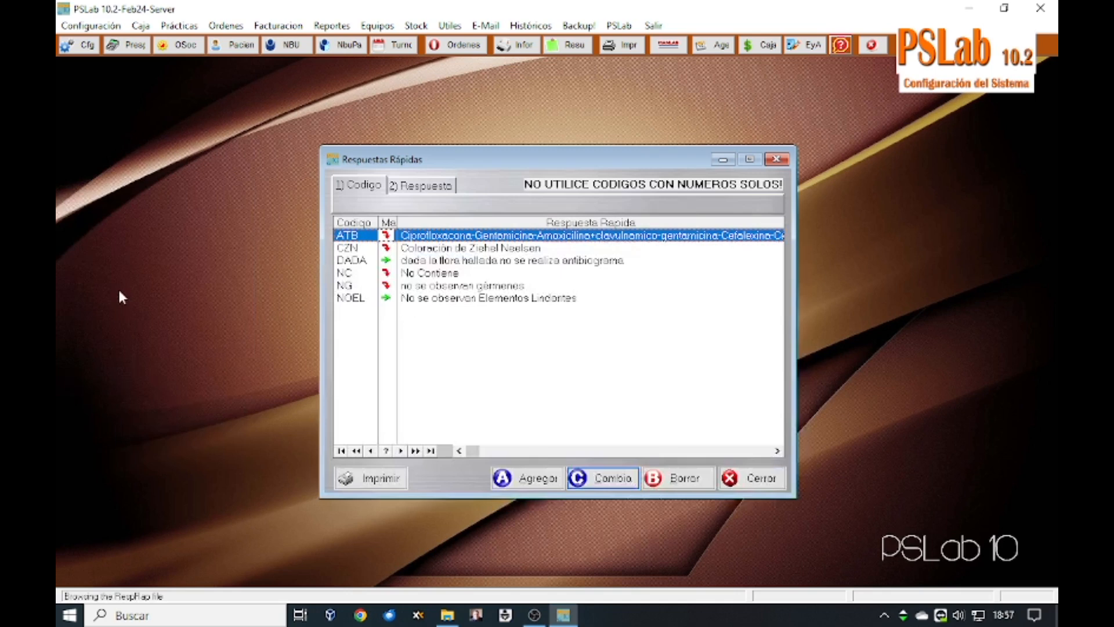
pyautogui.click(423, 264)
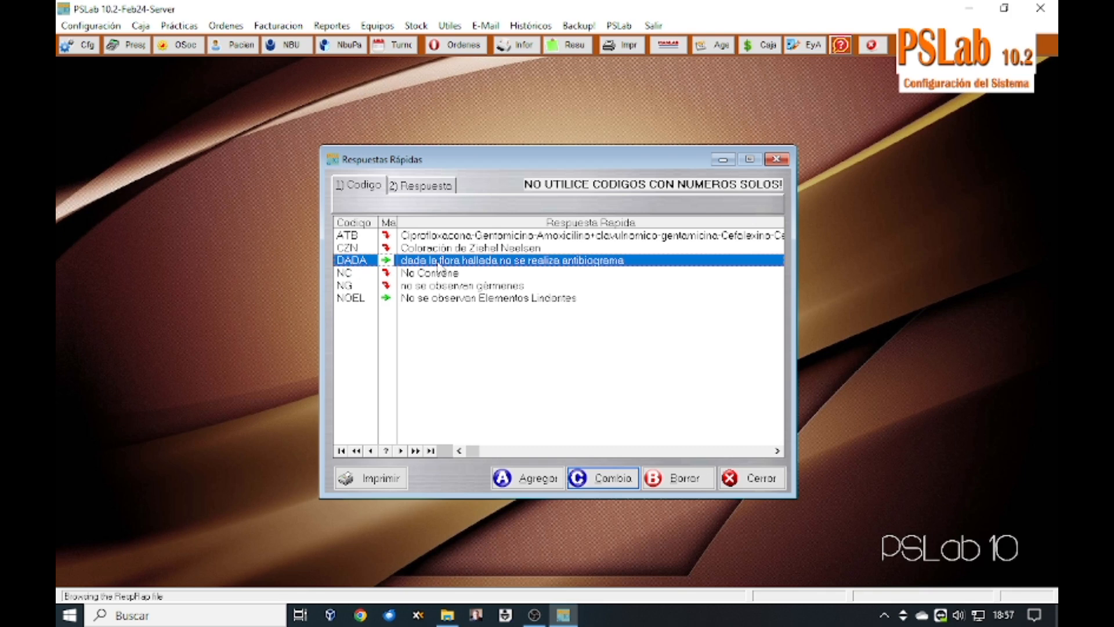
pyautogui.doubleClick(439, 264)
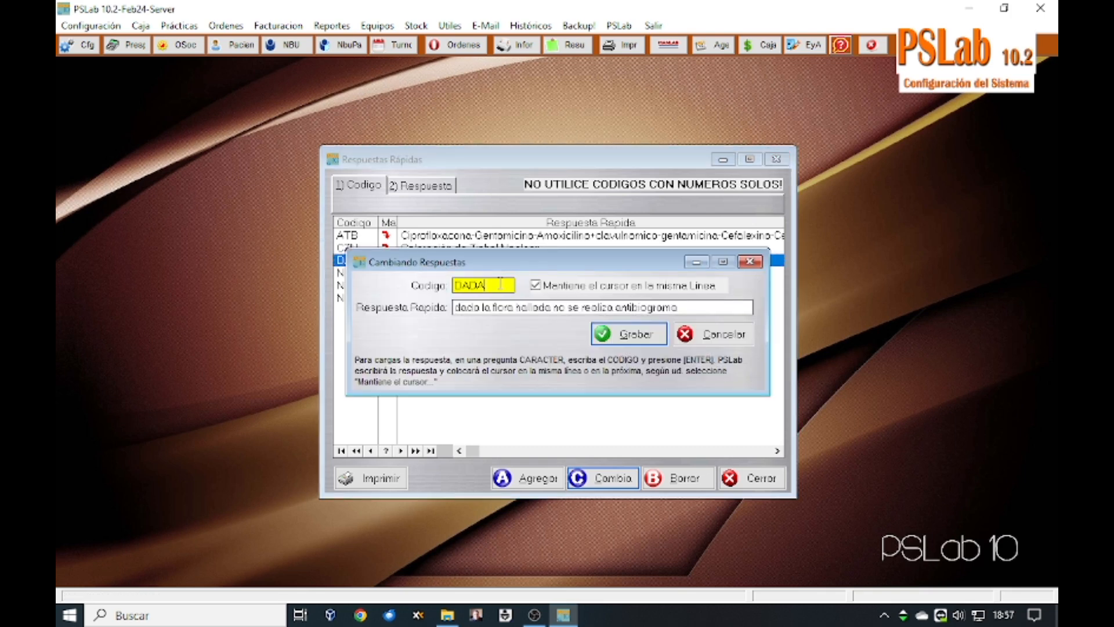
pyautogui.click(456, 308)
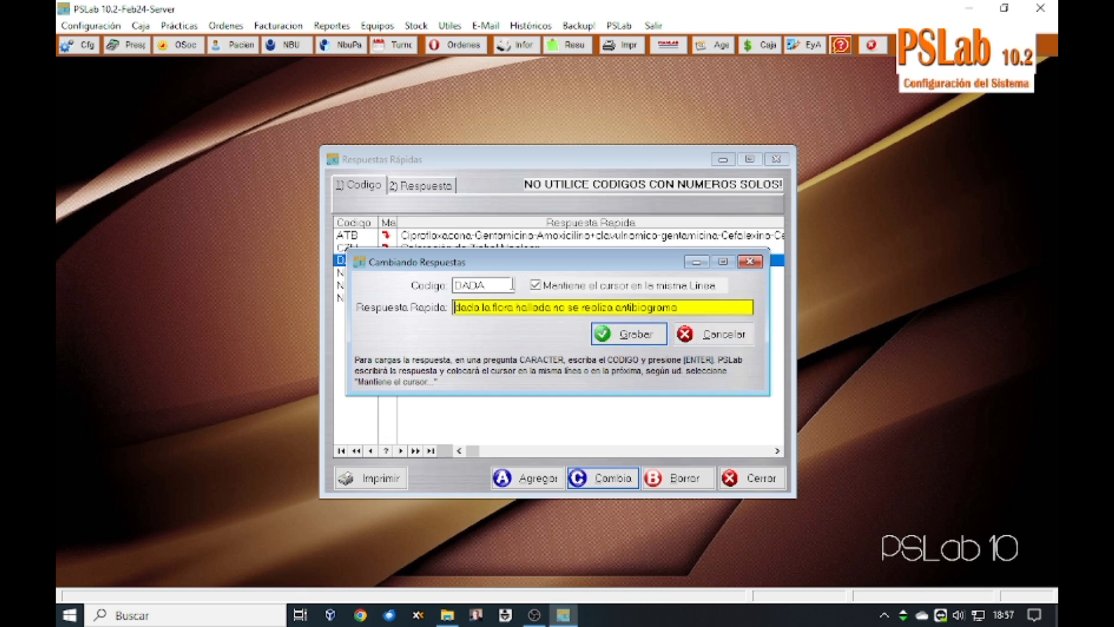
pyautogui.moveTo(688, 307); pyautogui.dragTo(444, 314)
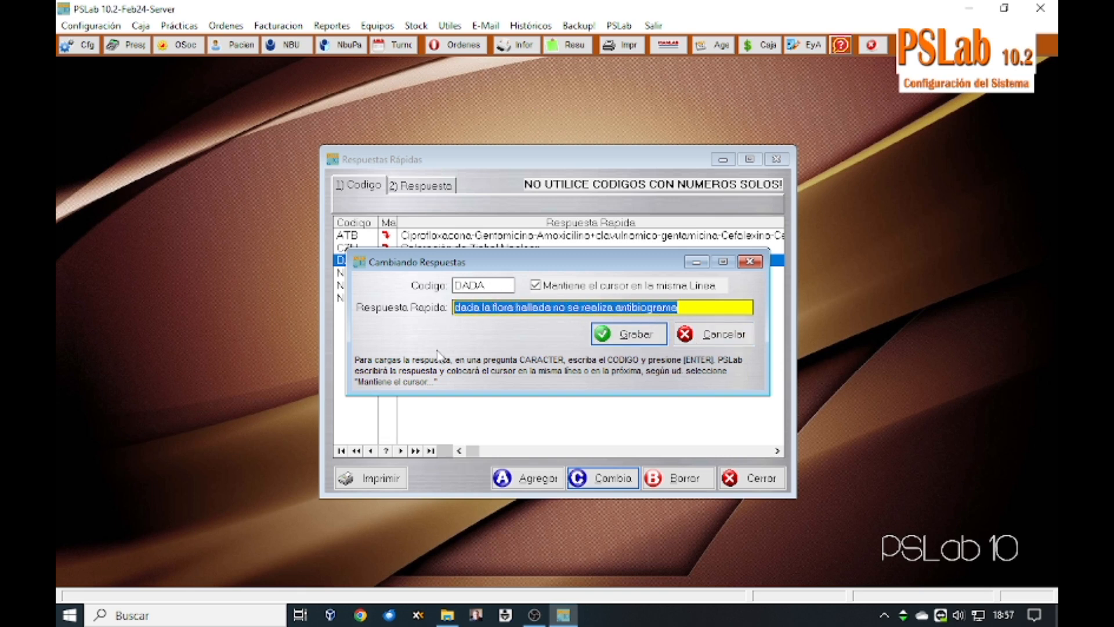
pyautogui.click(637, 334)
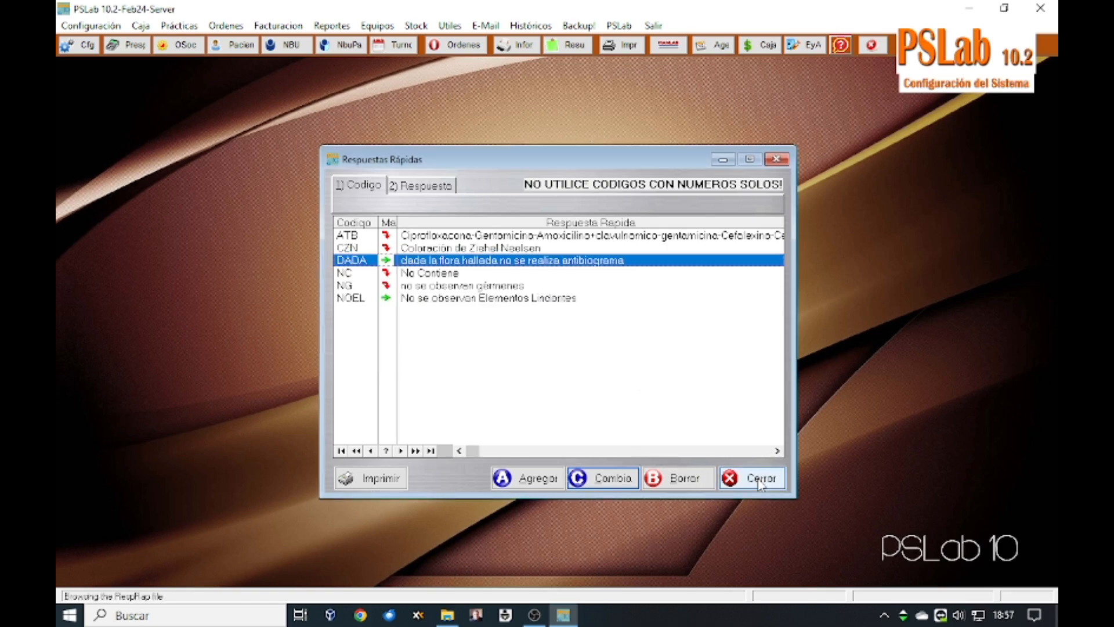
pyautogui.click(761, 479)
# Step: Enter DADA in the ORINA COMPLETA Proteinas result of the 500.00 order and expand it
pyautogui.click(459, 45)
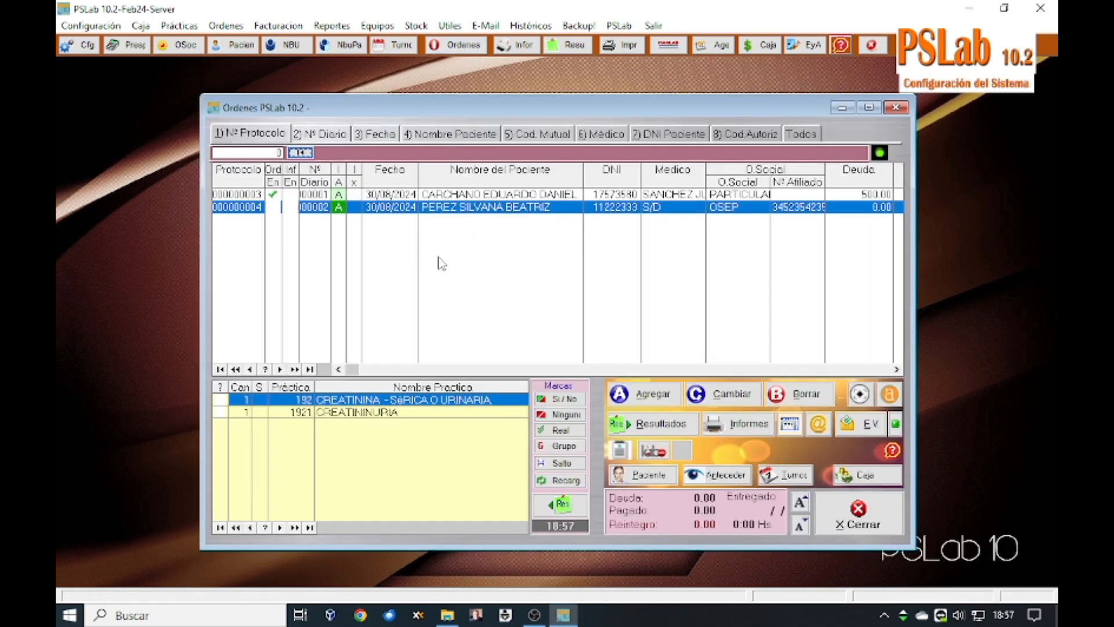
pyautogui.click(445, 195)
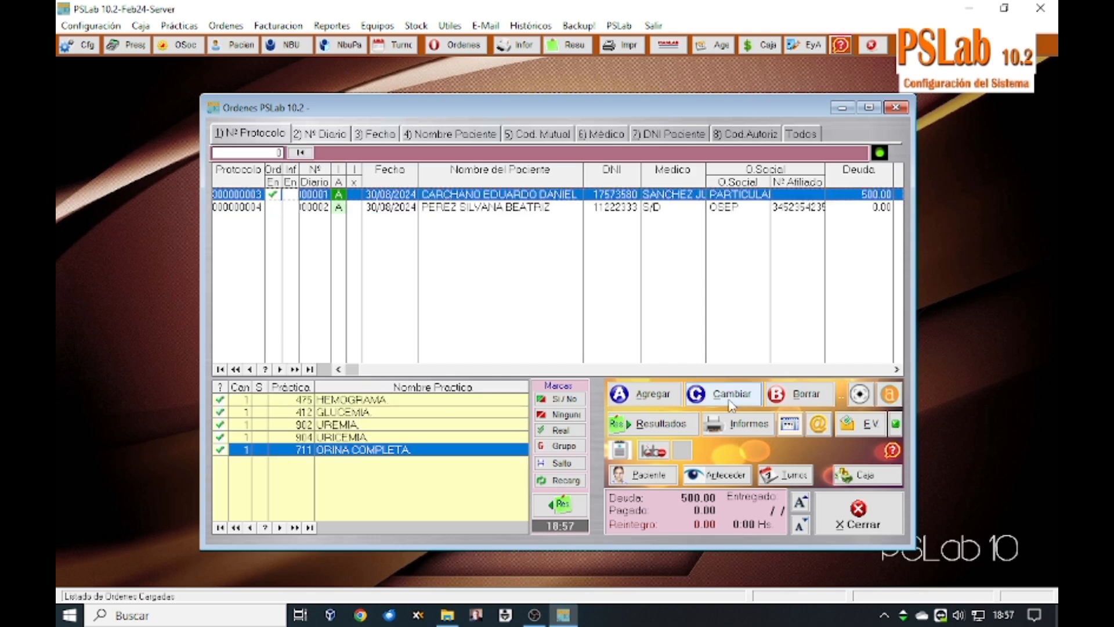
pyautogui.click(557, 505)
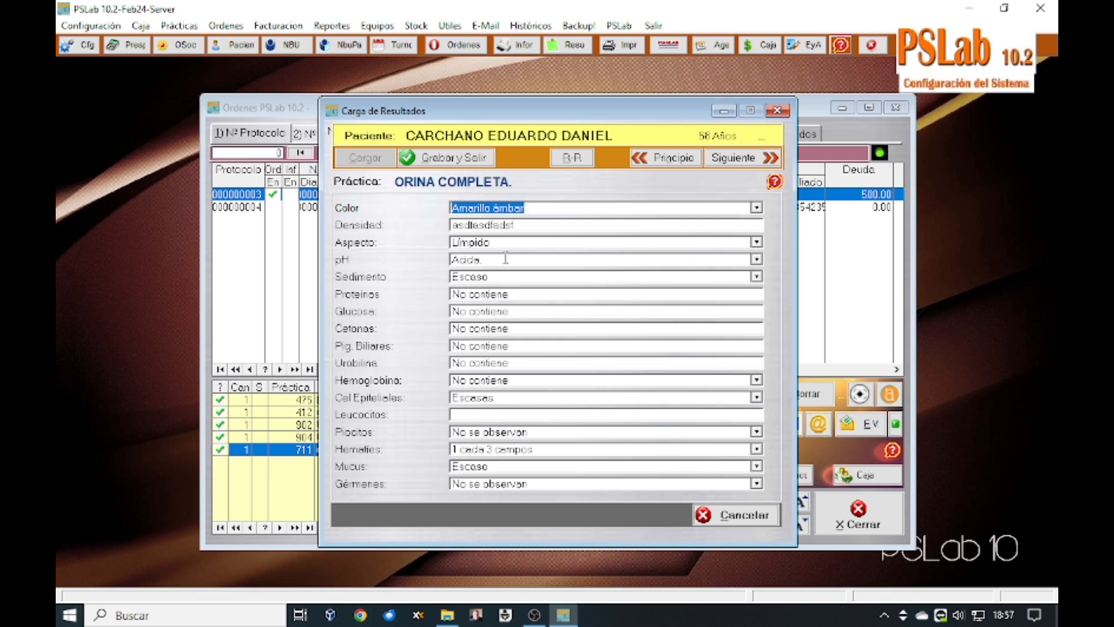
pyautogui.click(532, 295)
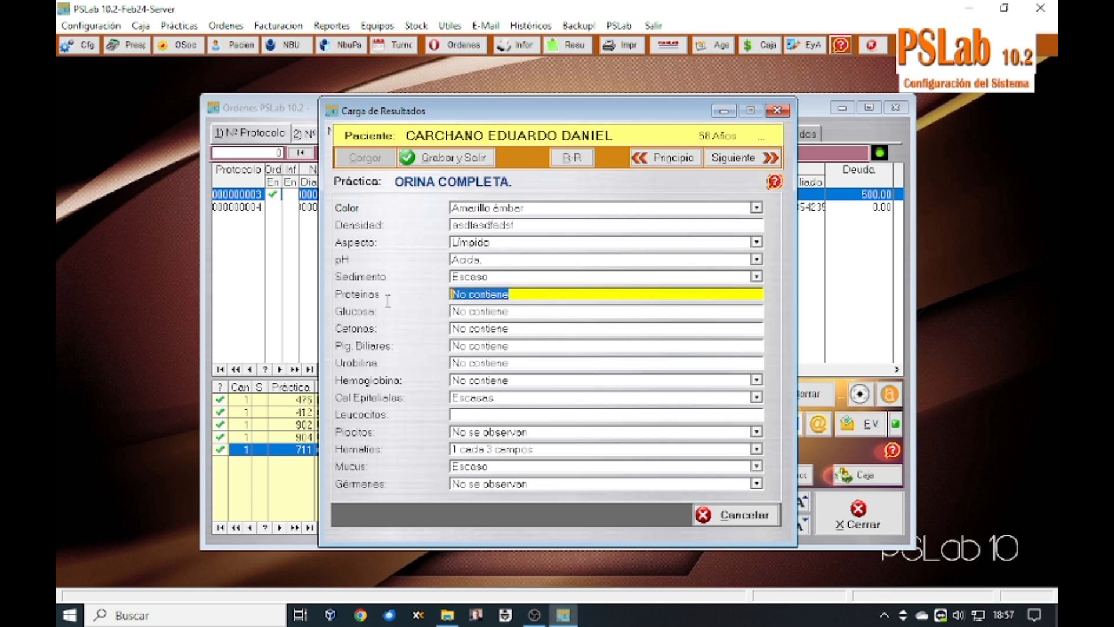
pyautogui.write('DA')
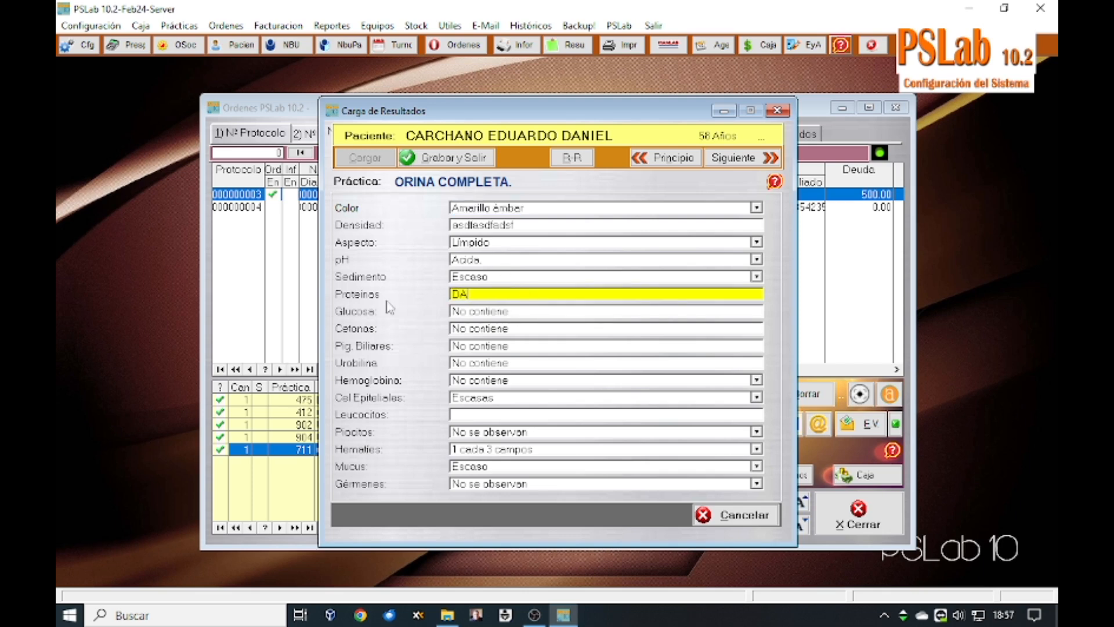
pyautogui.write('DA')
pyautogui.press('F2')
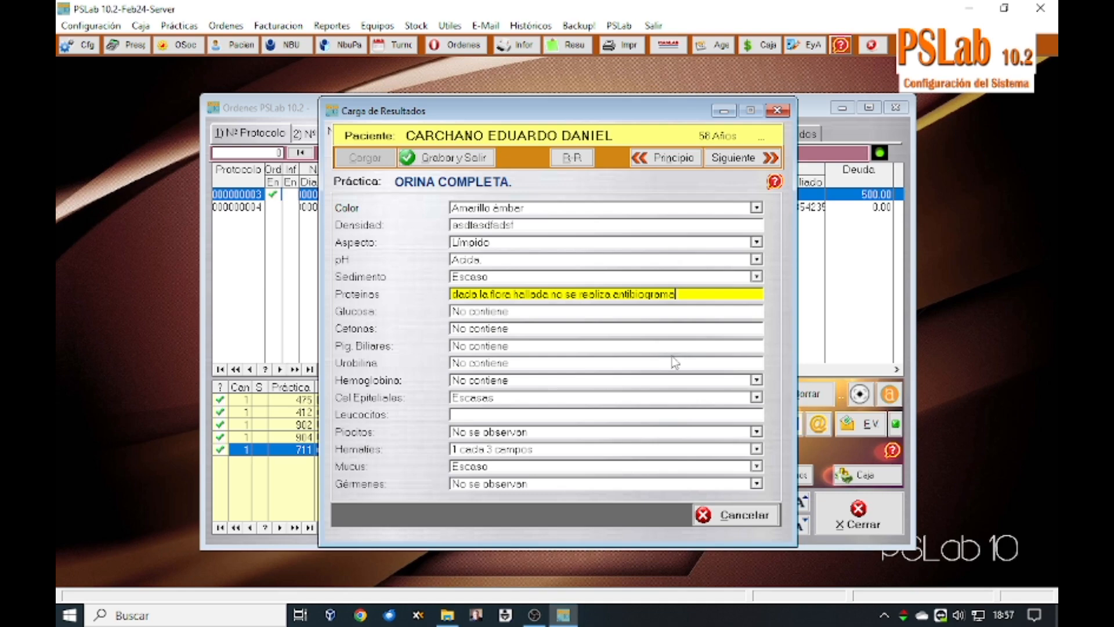
# Step: Discard the result entry without saving and close the orders window
pyautogui.click(714, 511)
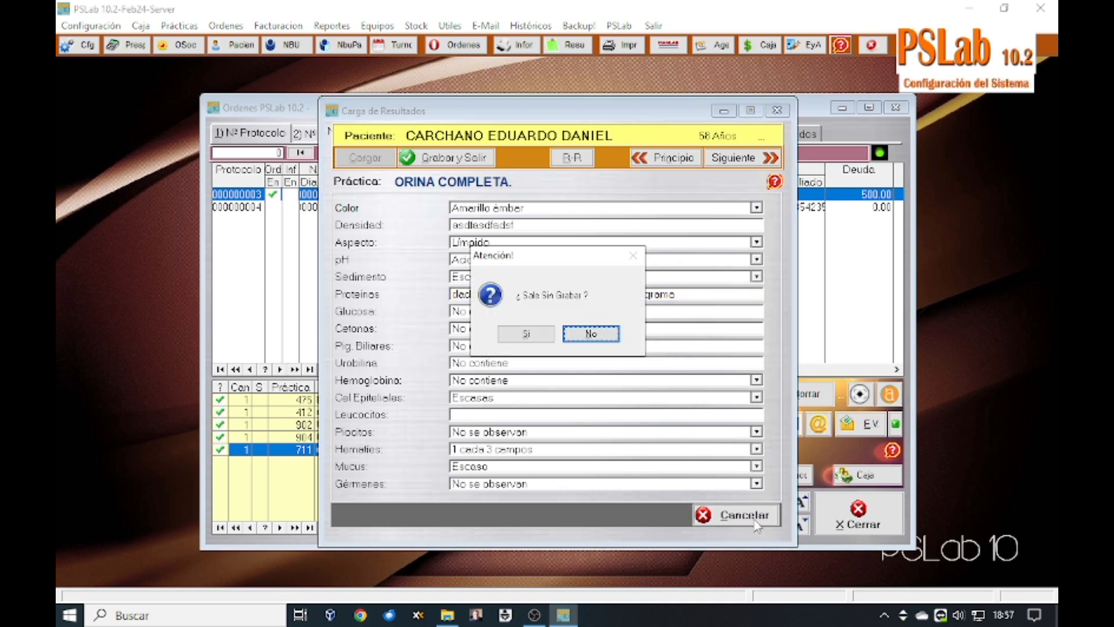
pyautogui.click(527, 331)
pyautogui.click(874, 506)
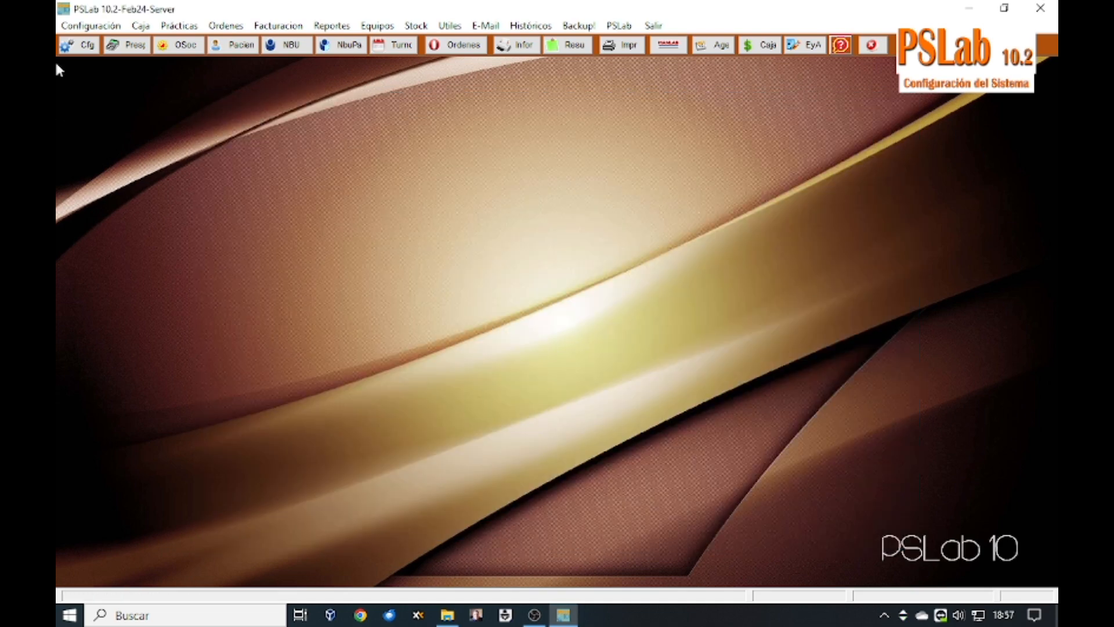
# Step: Re-save the CARNET NACIONAL routine with practices 475,297,412,902,192,711 unchanged
pyautogui.click(92, 26)
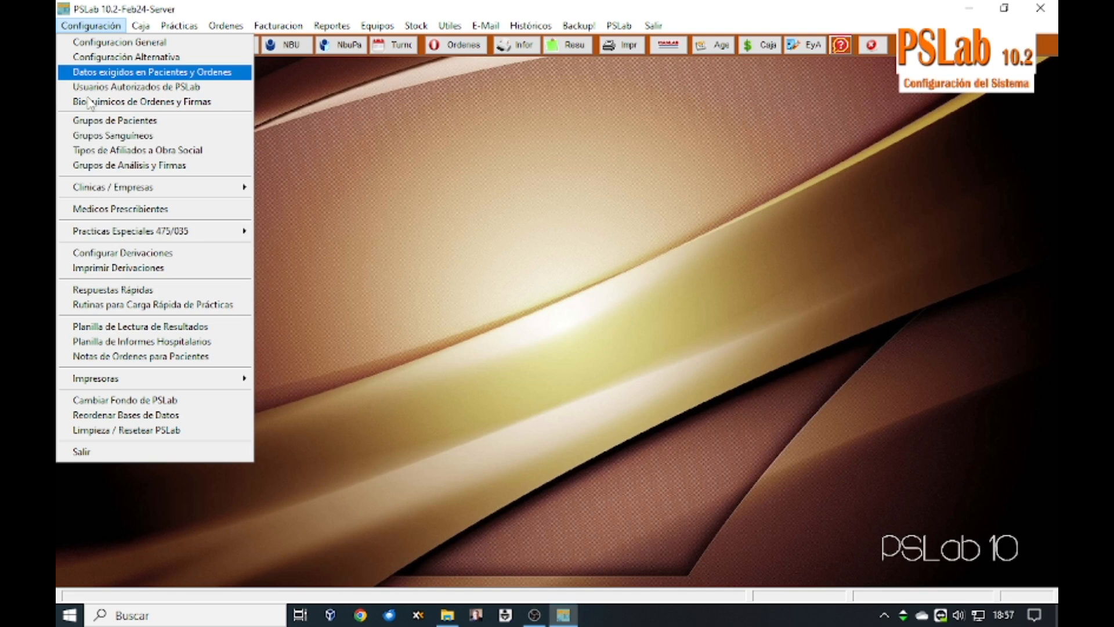
pyautogui.click(108, 308)
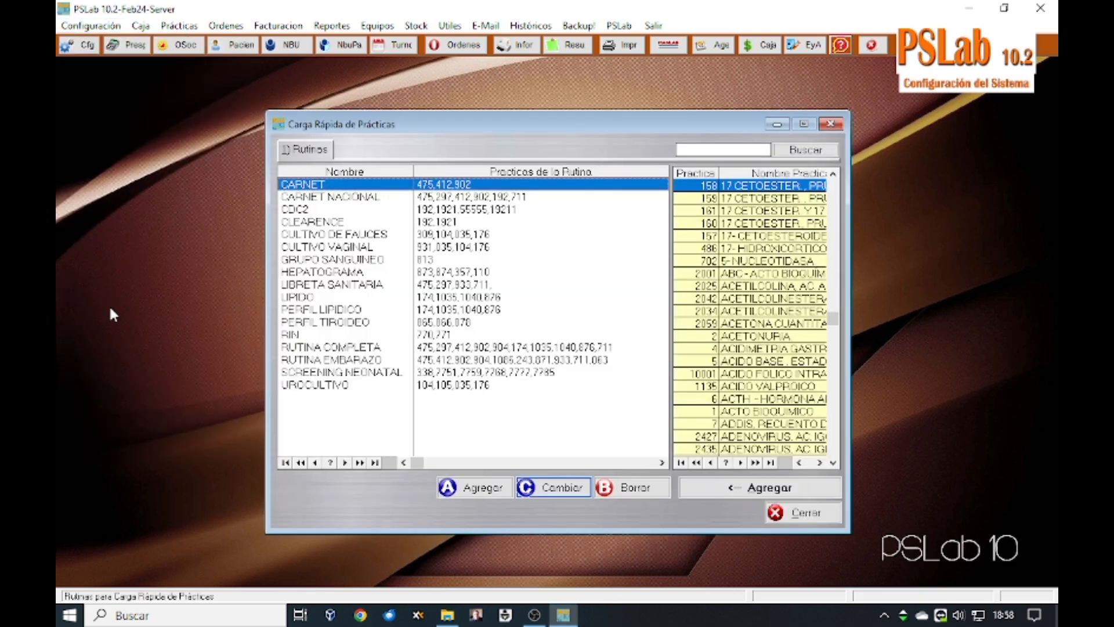
pyautogui.click(356, 199)
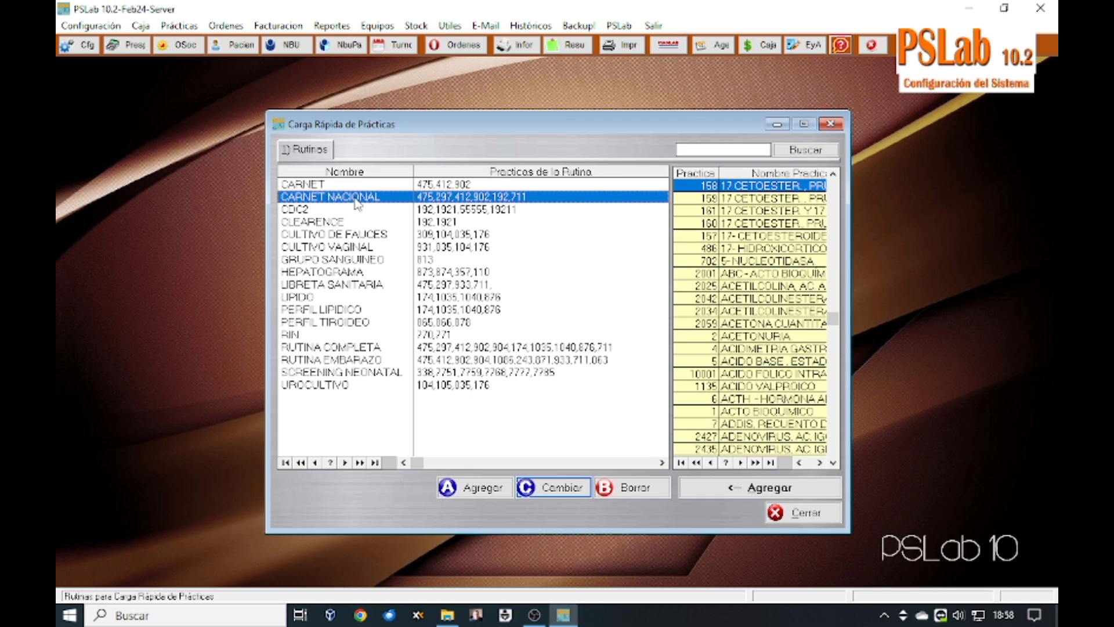
pyautogui.doubleClick(447, 201)
pyautogui.click(354, 337)
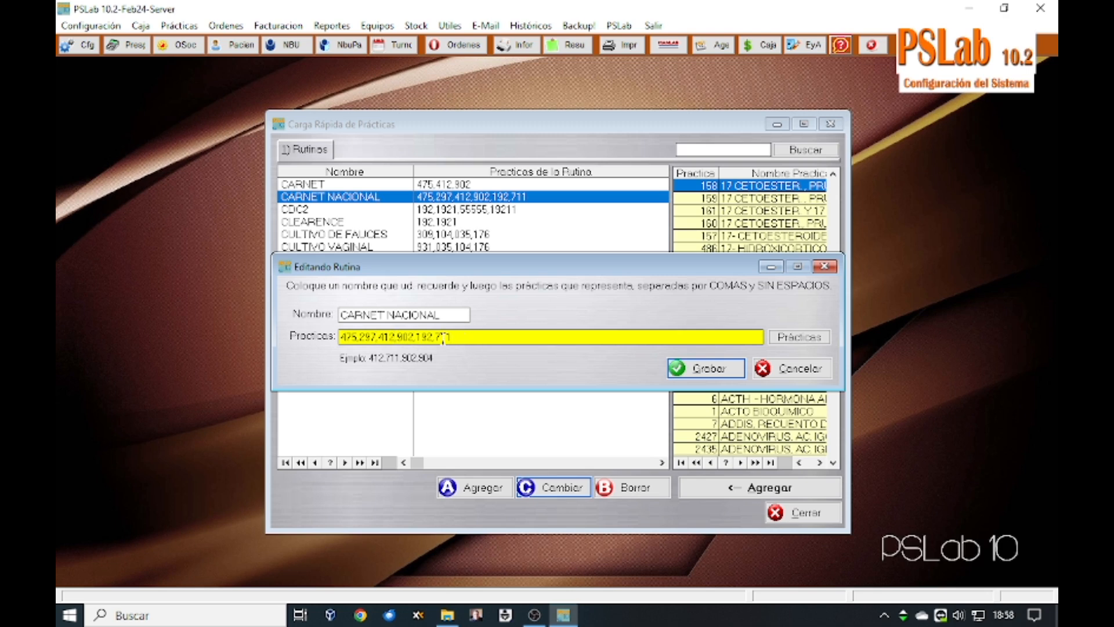
pyautogui.moveTo(457, 338); pyautogui.dragTo(327, 343)
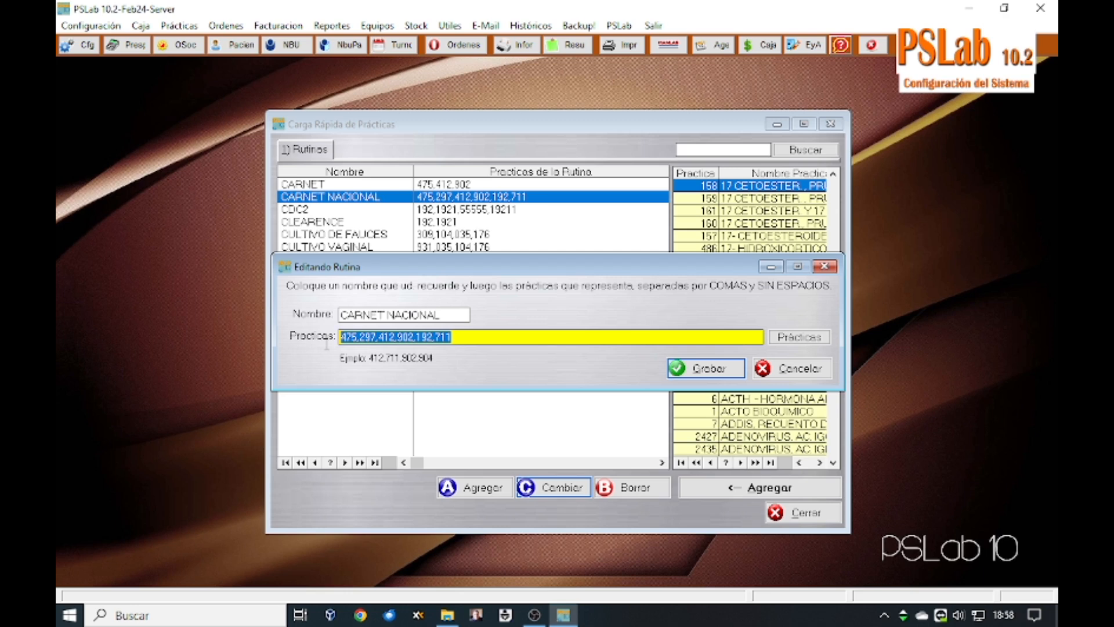
pyautogui.click(675, 371)
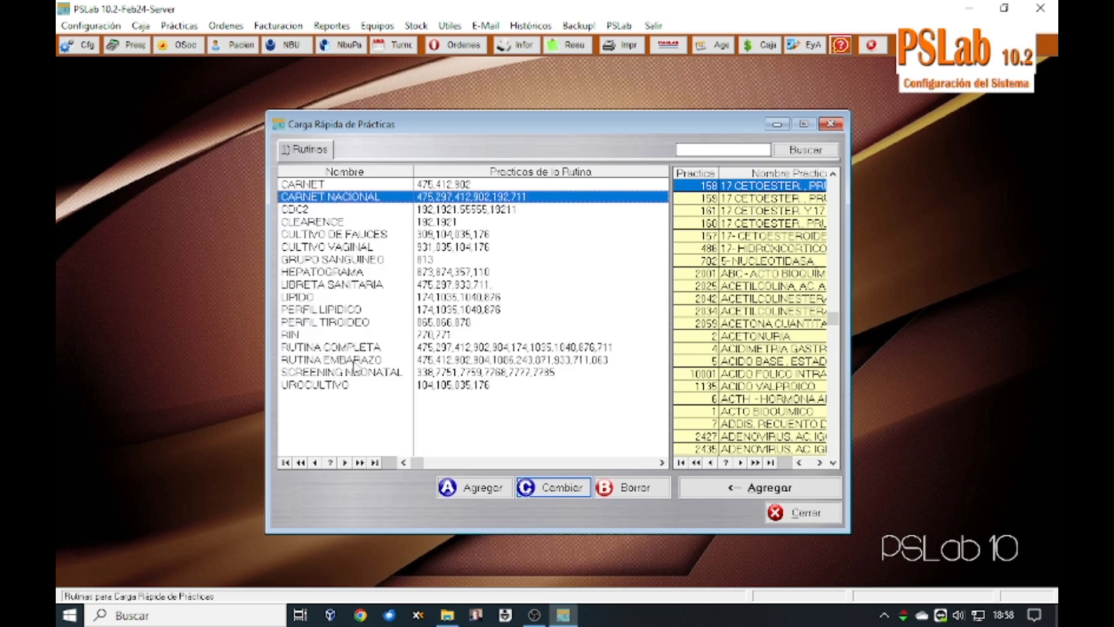
pyautogui.click(786, 513)
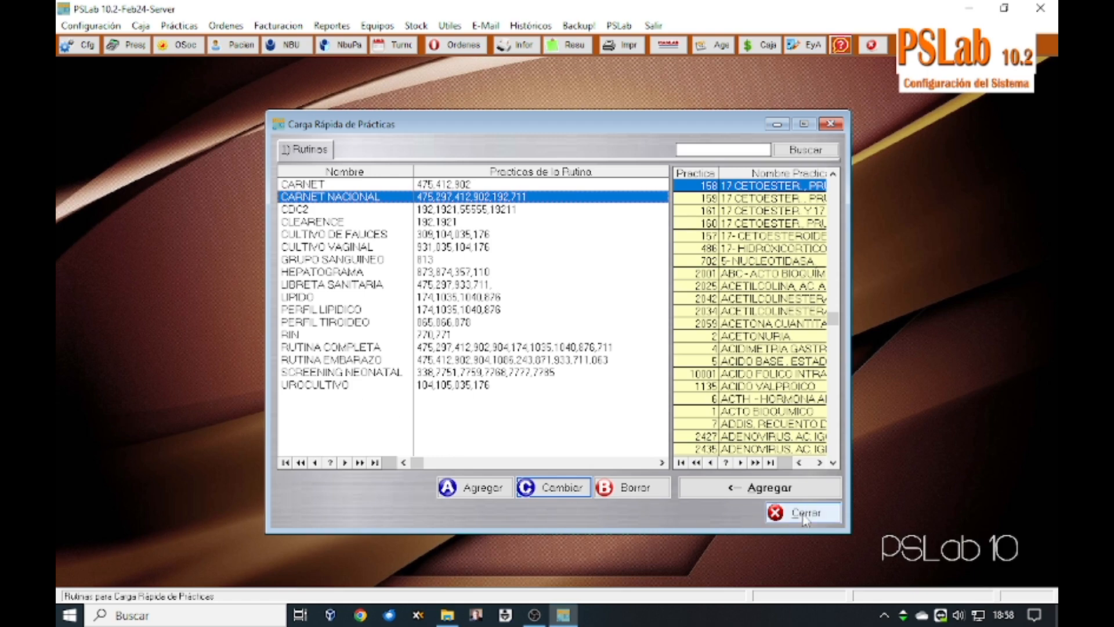
pyautogui.click(459, 47)
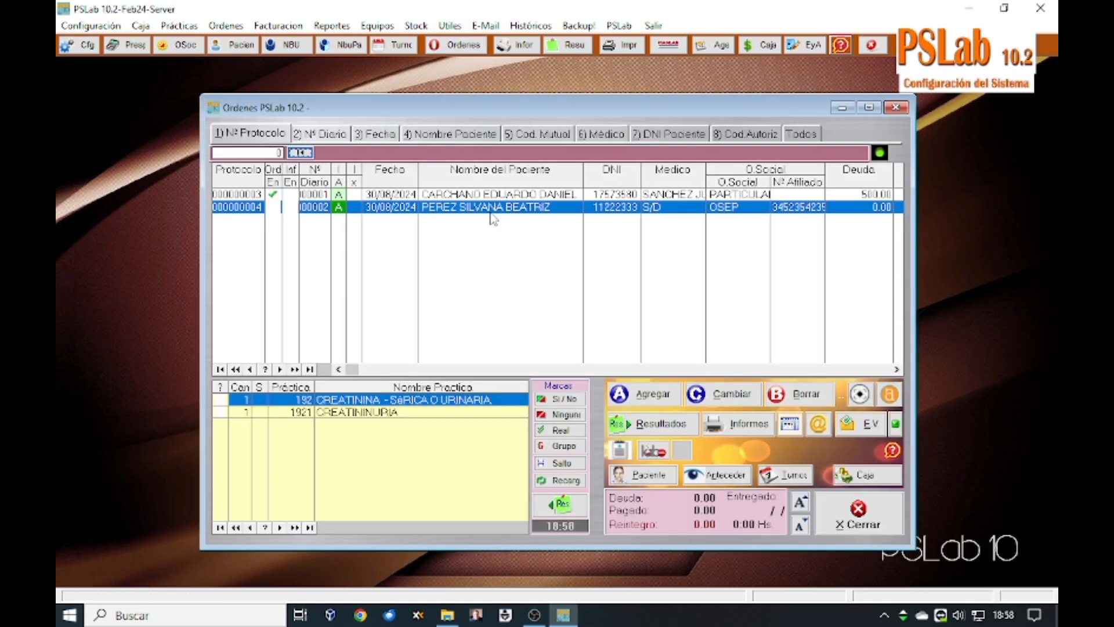
# Step: Start a new order for the patient's ID number and load CARNET NACIONAL's six practices
pyautogui.click(667, 398)
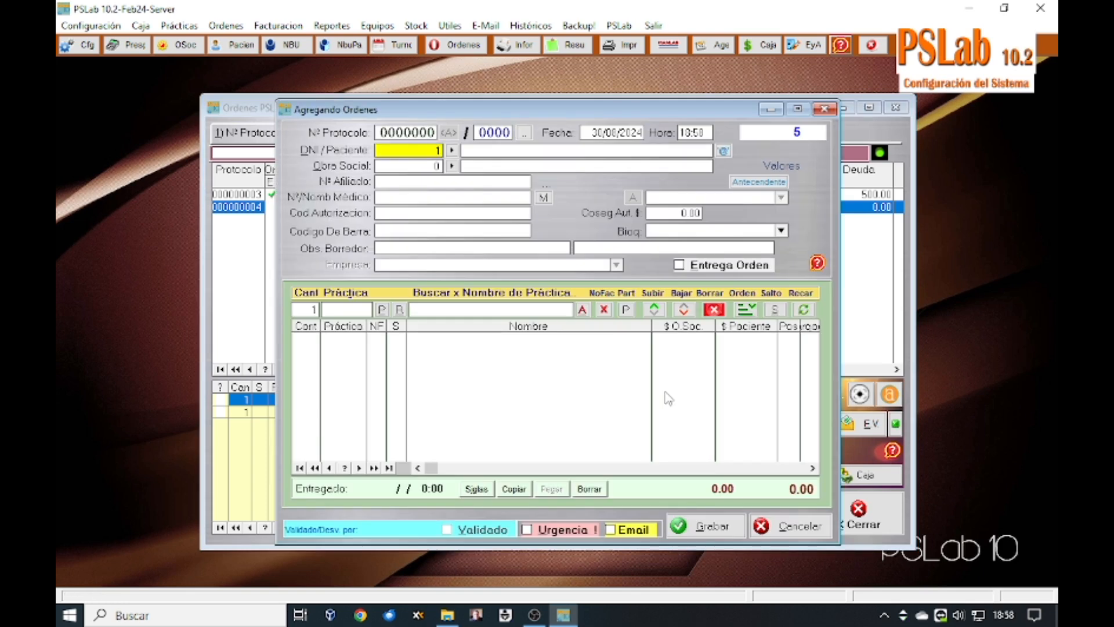
pyautogui.press('Return')
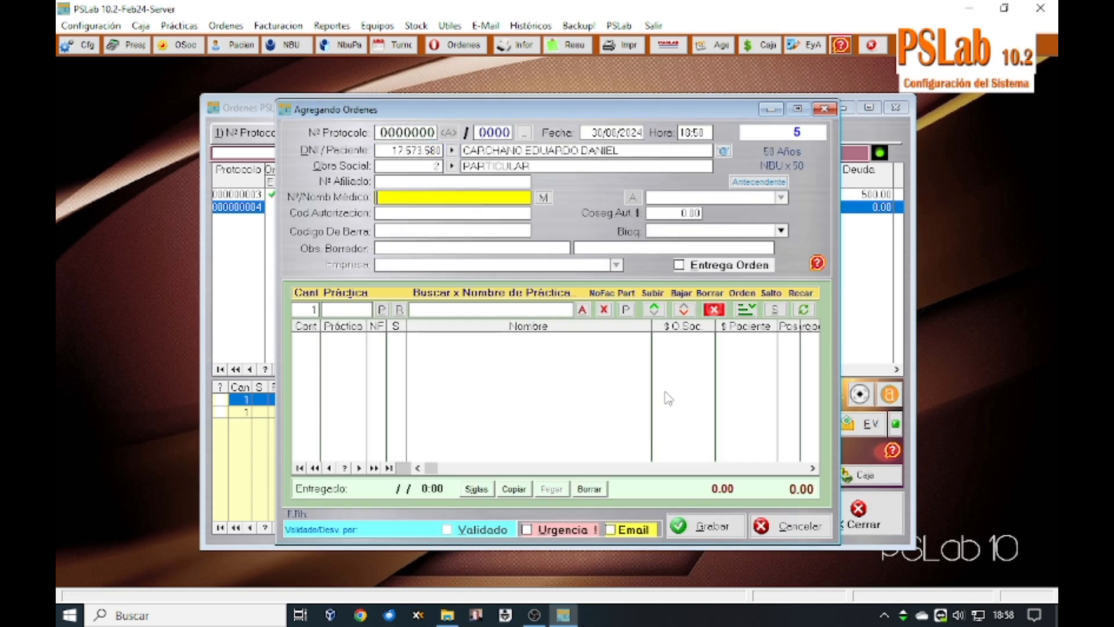
pyautogui.click(399, 310)
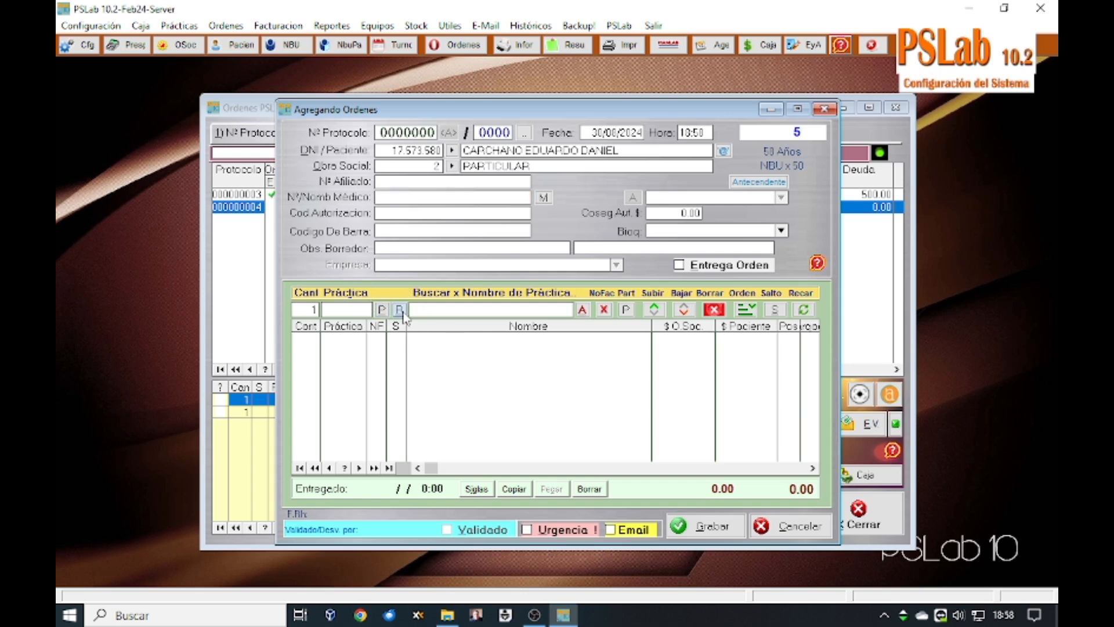
pyautogui.click(520, 264)
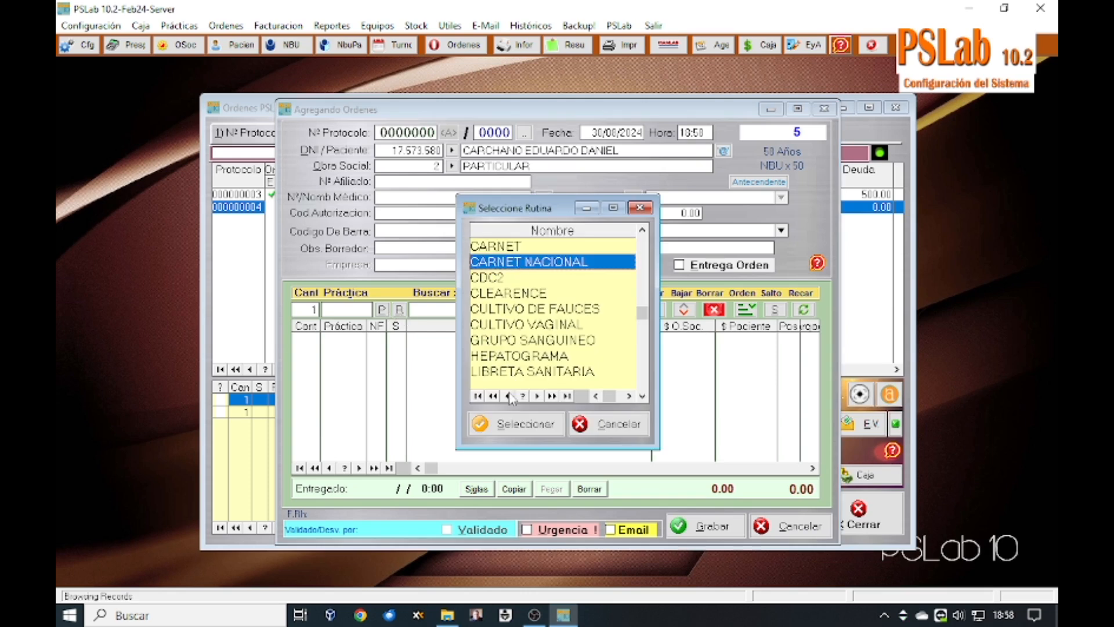
pyautogui.click(513, 426)
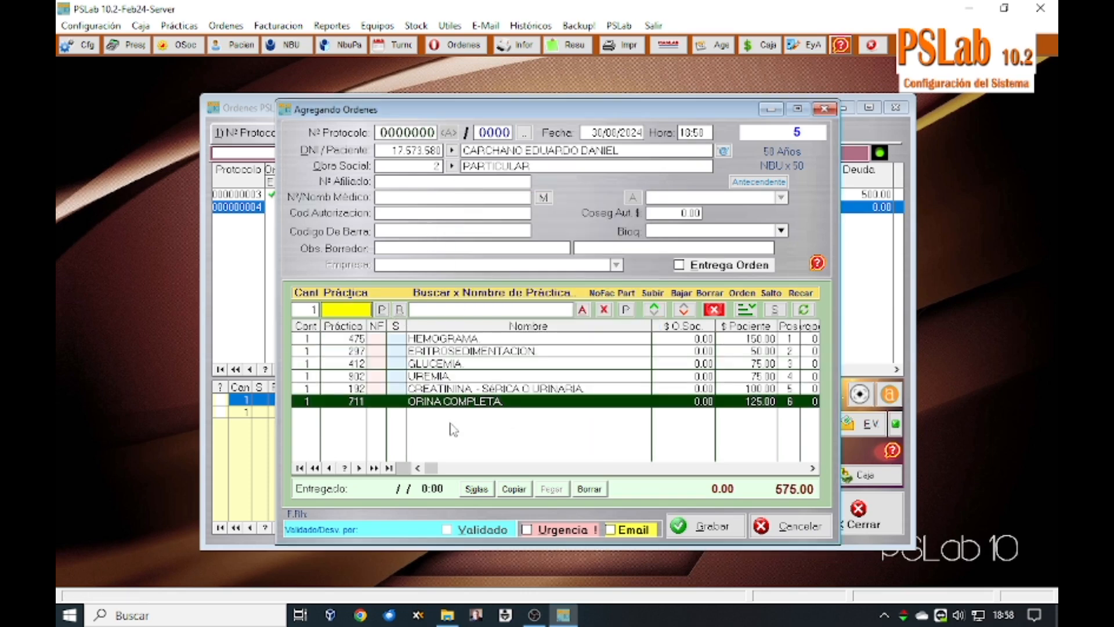
# Step: Save the order owing 575.00, decline another new order, and close the orders list
pyautogui.click(717, 535)
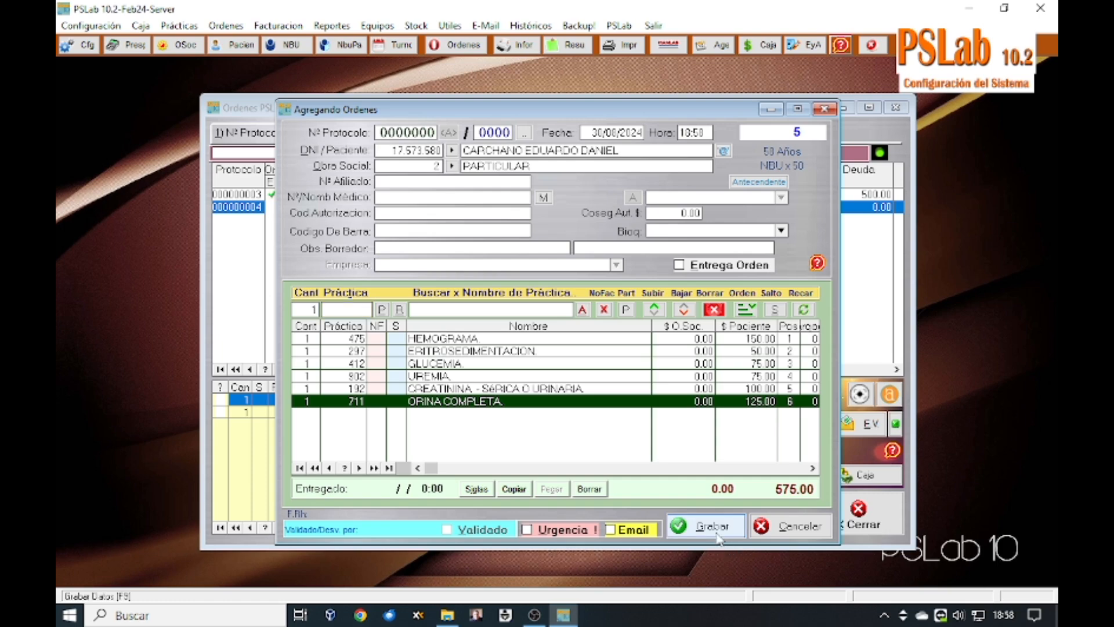
pyautogui.click(648, 446)
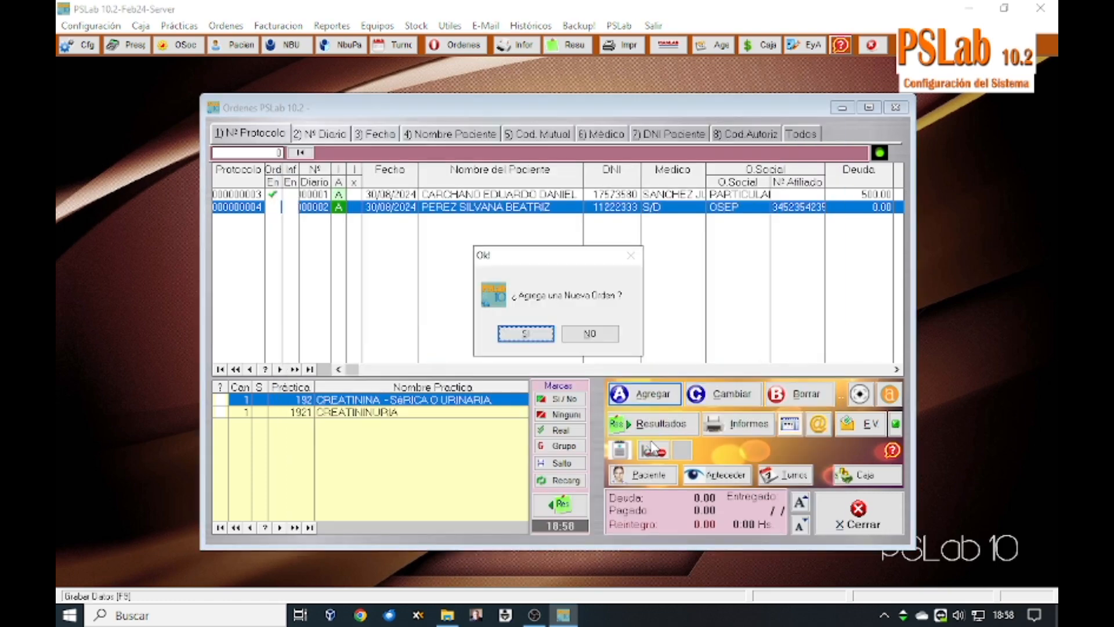
pyautogui.click(590, 334)
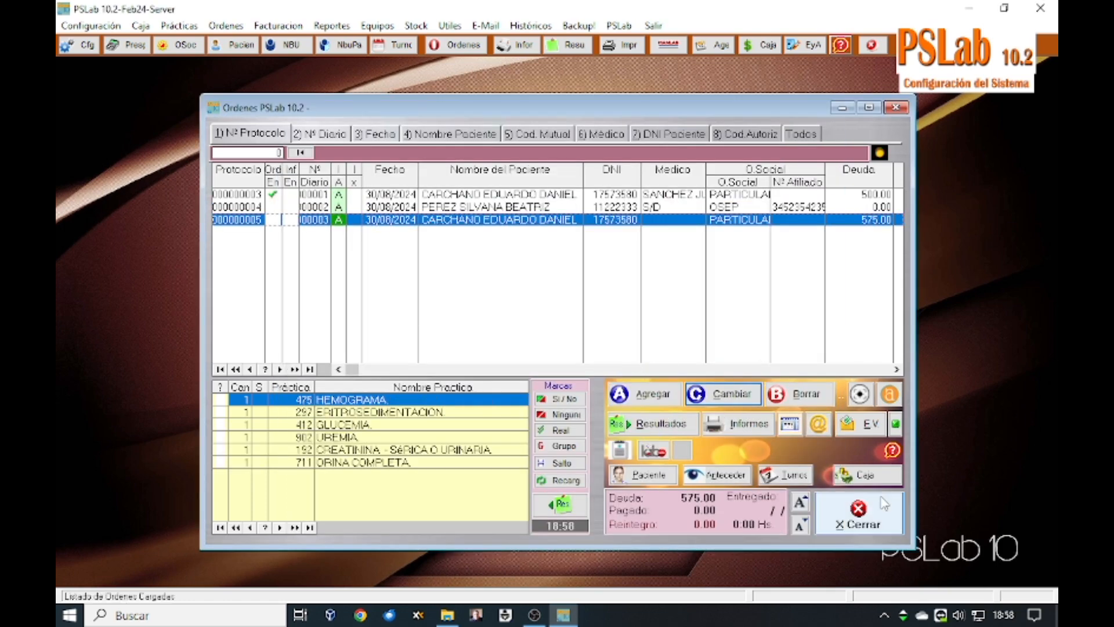
pyautogui.click(858, 516)
# Step: Browse the GRUPO SANGUINEO through SCREENING NEONATAL quick-load routines, then close them unchanged
pyautogui.click(91, 26)
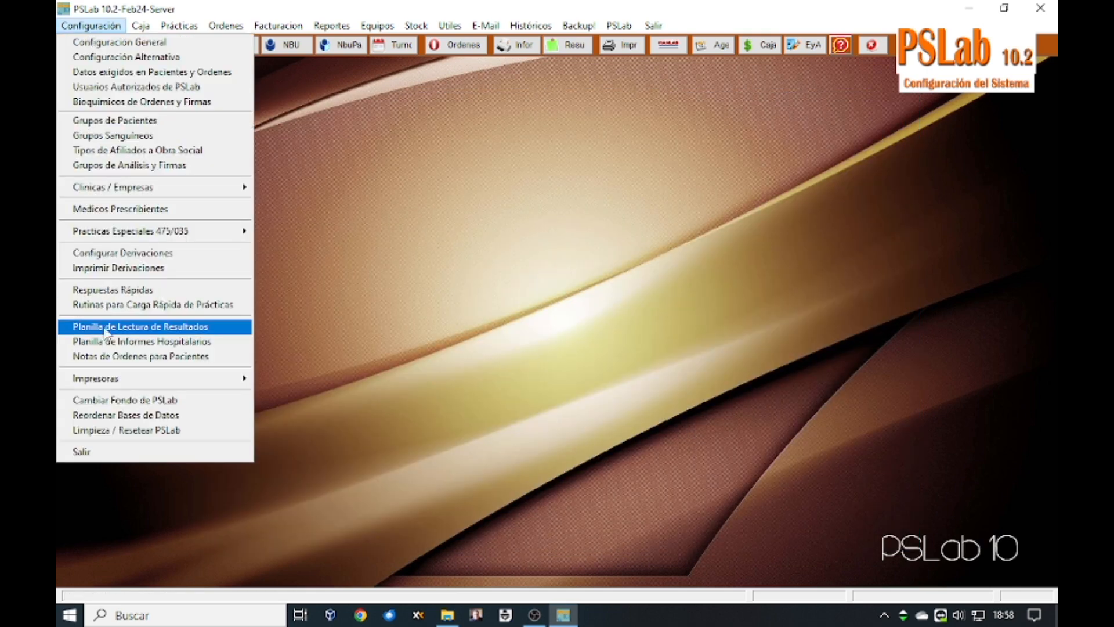
pyautogui.click(102, 305)
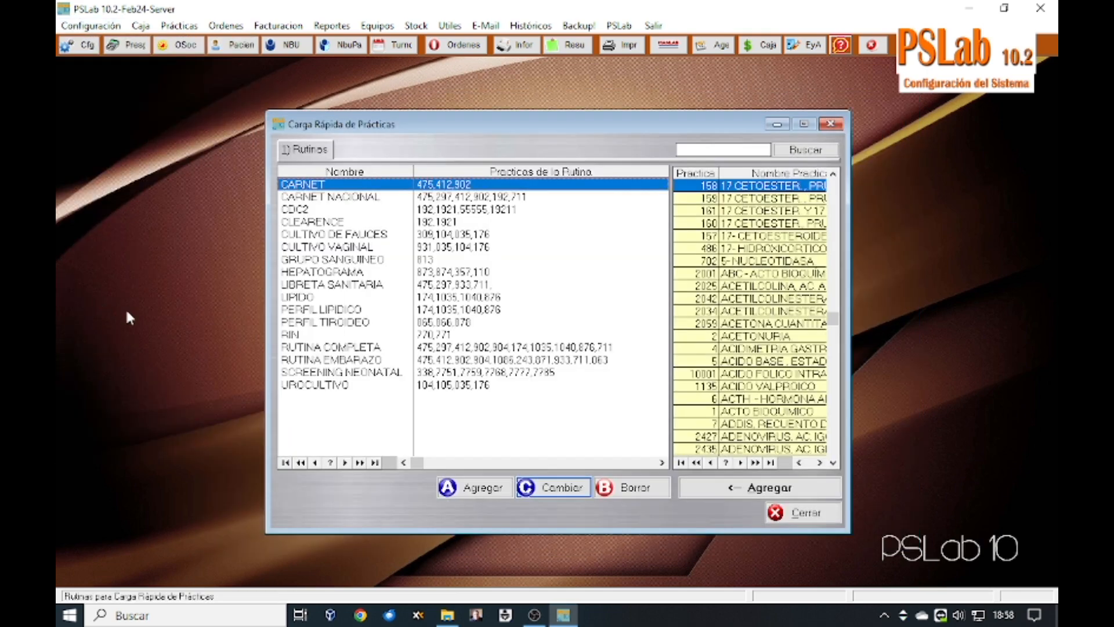
pyautogui.click(326, 259)
pyautogui.click(320, 285)
pyautogui.click(318, 298)
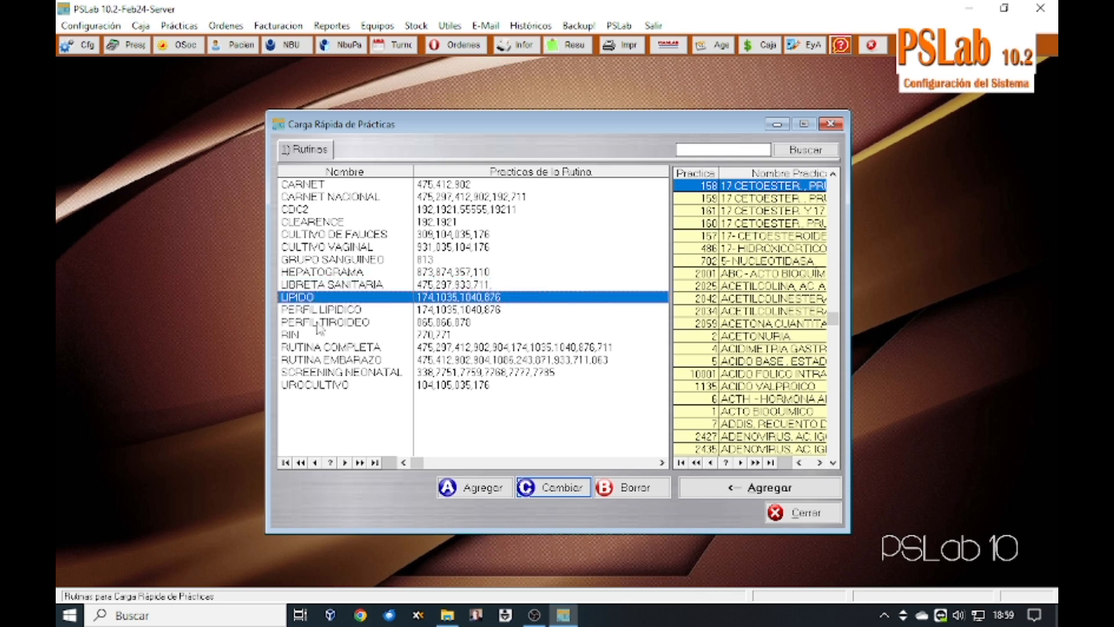
pyautogui.click(323, 348)
pyautogui.click(319, 360)
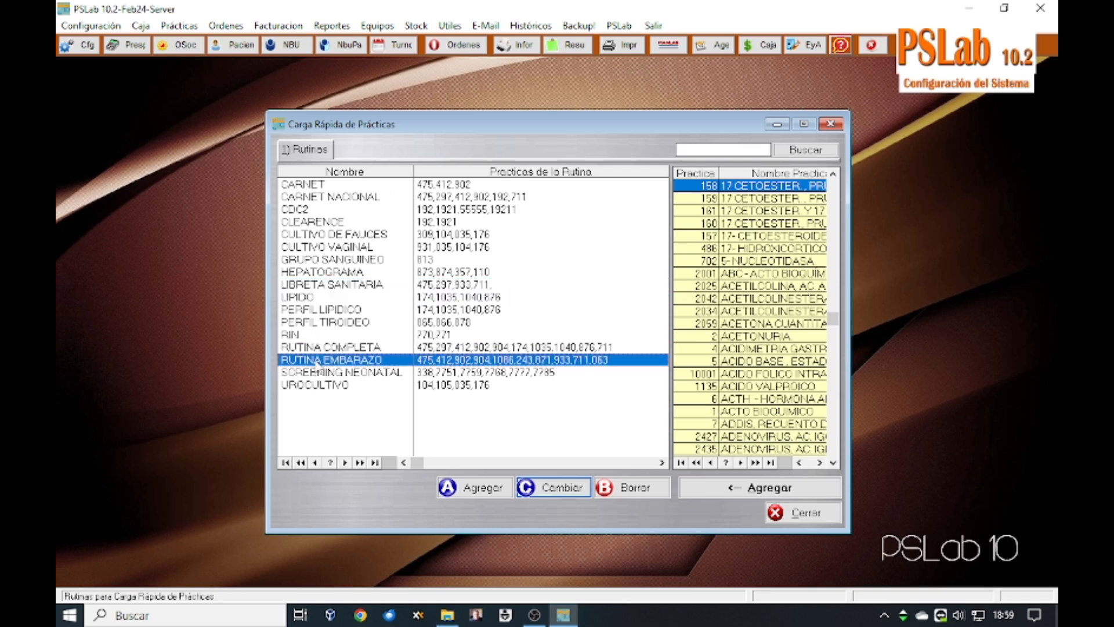
pyautogui.click(319, 375)
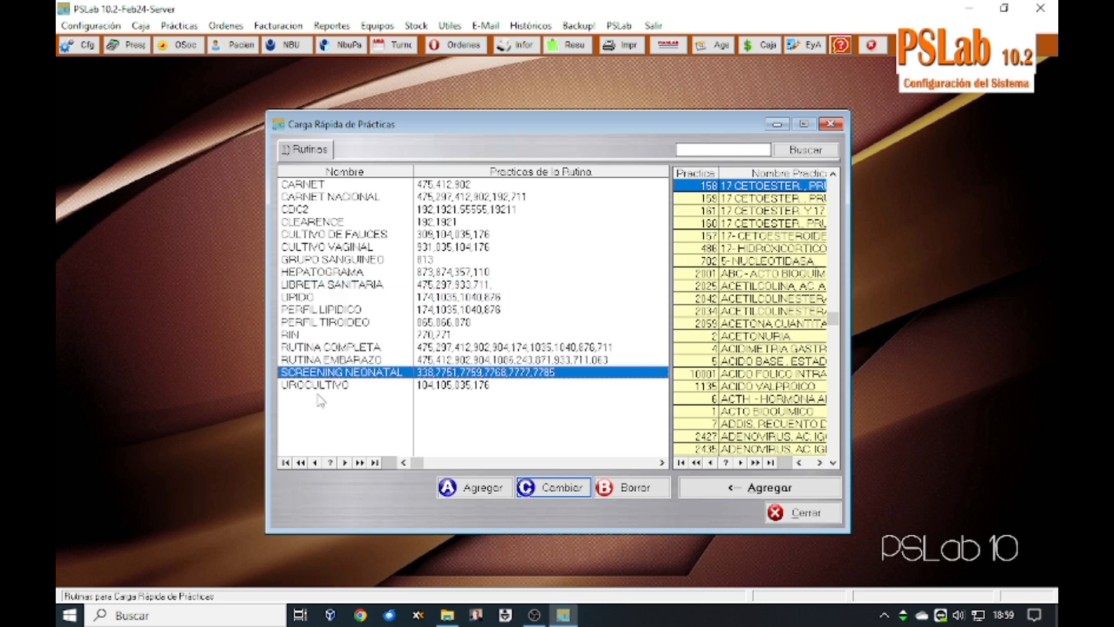
pyautogui.click(807, 521)
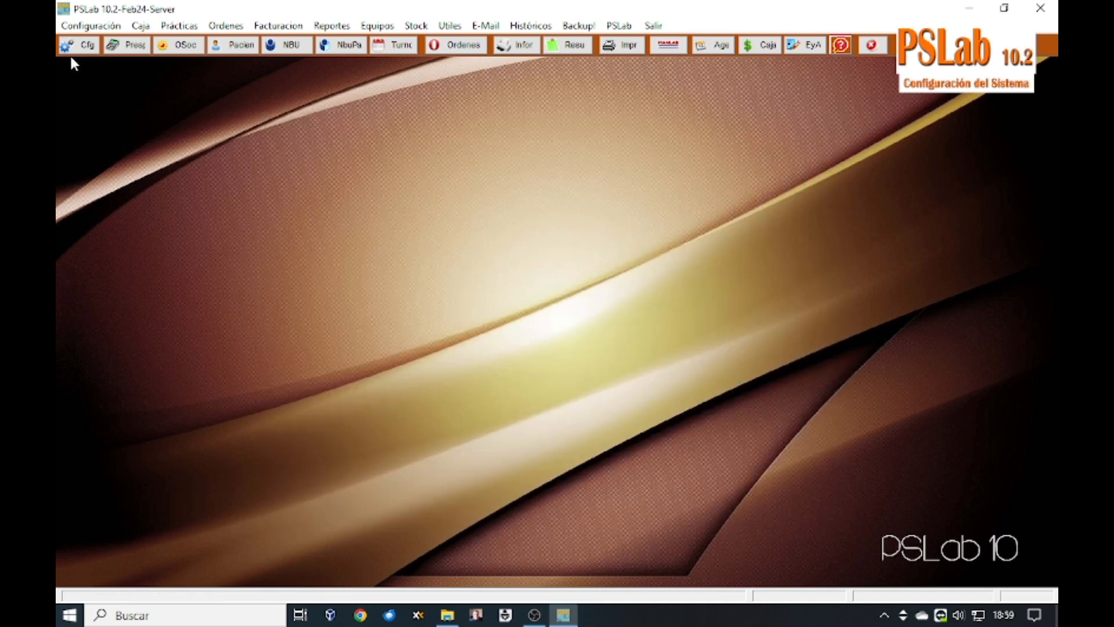
pyautogui.click(81, 26)
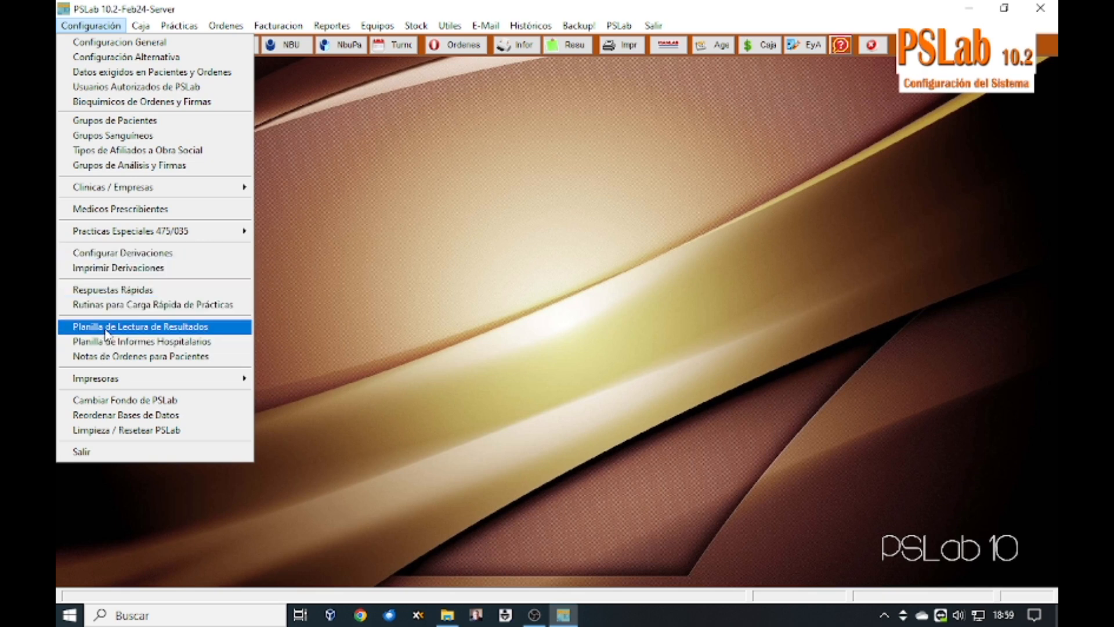
# Step: Open the result-reading sheets and look at ORINA, HEMOGRAMA and COAG Y SERO
pyautogui.click(150, 327)
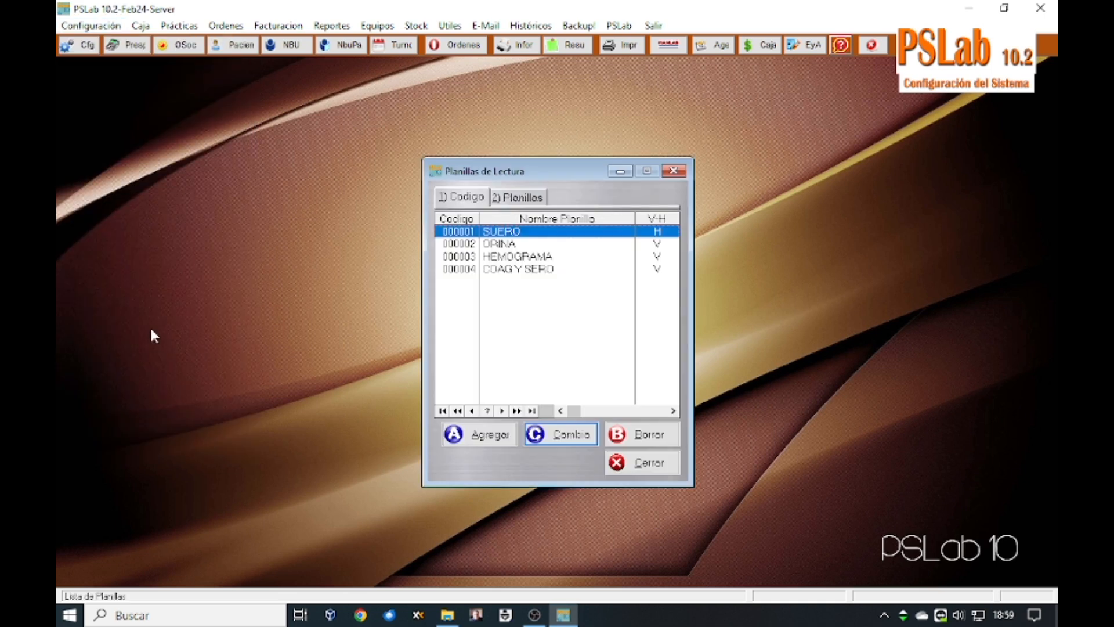
pyautogui.click(512, 244)
pyautogui.click(511, 257)
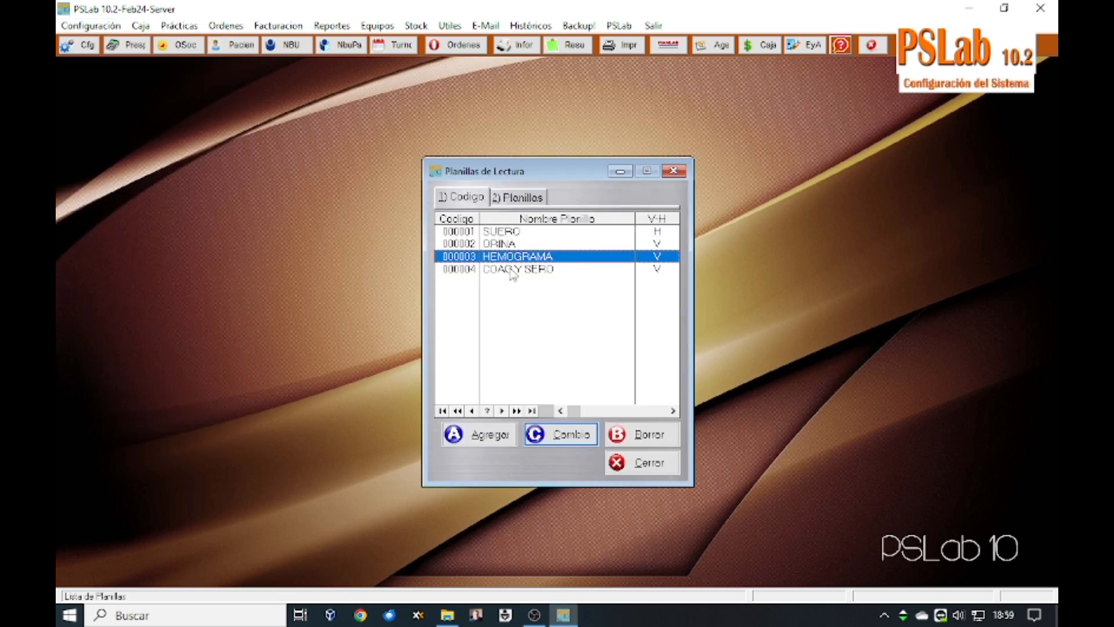
pyautogui.click(513, 271)
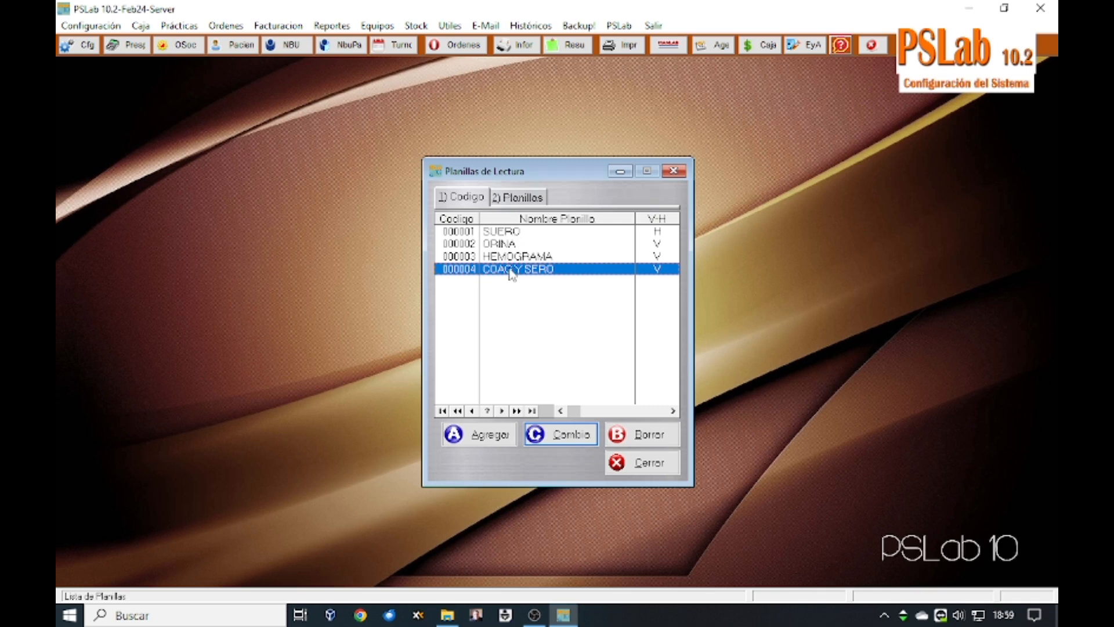
# Step: Inspect SUERO's practice codes 412, 302, 304, 174, cancel without saving, and close the list
pyautogui.doubleClick(506, 237)
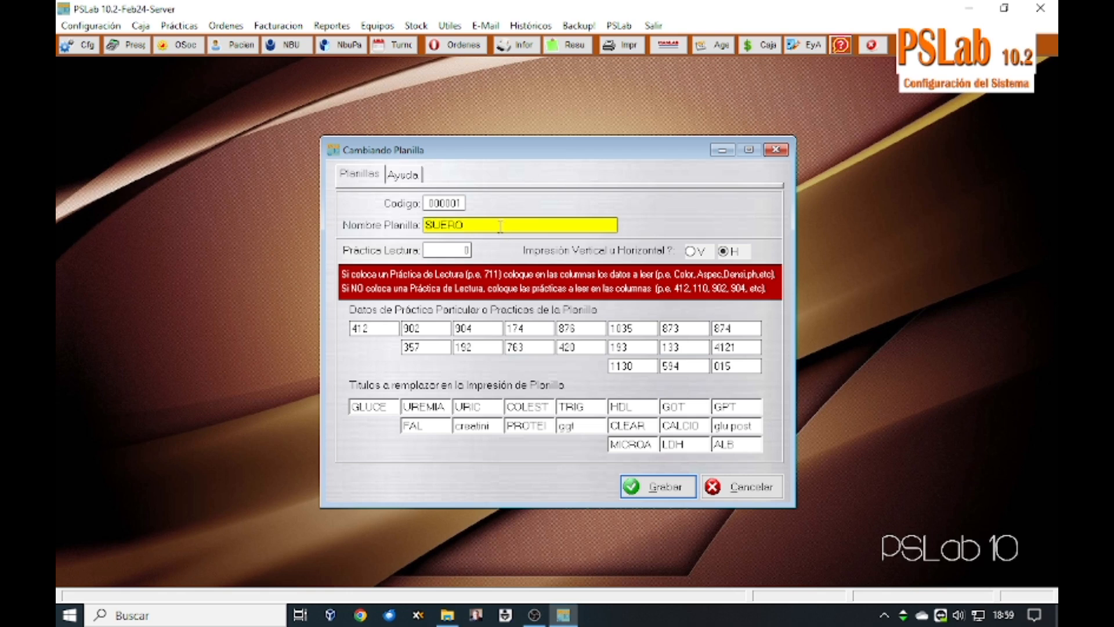
pyautogui.click(378, 328)
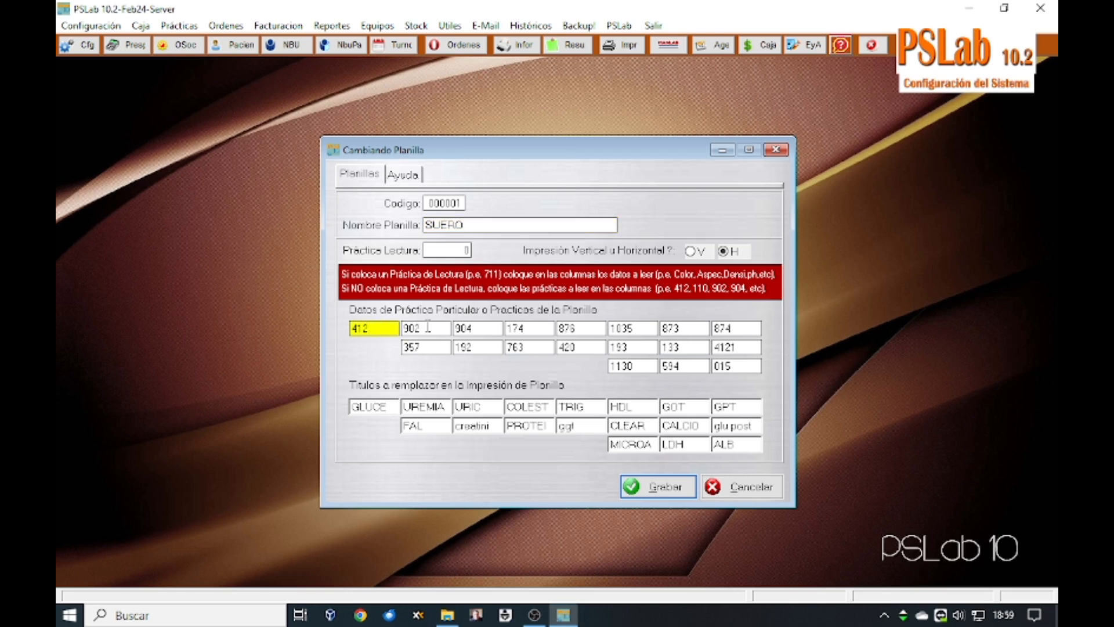
pyautogui.click(428, 329)
pyautogui.click(493, 329)
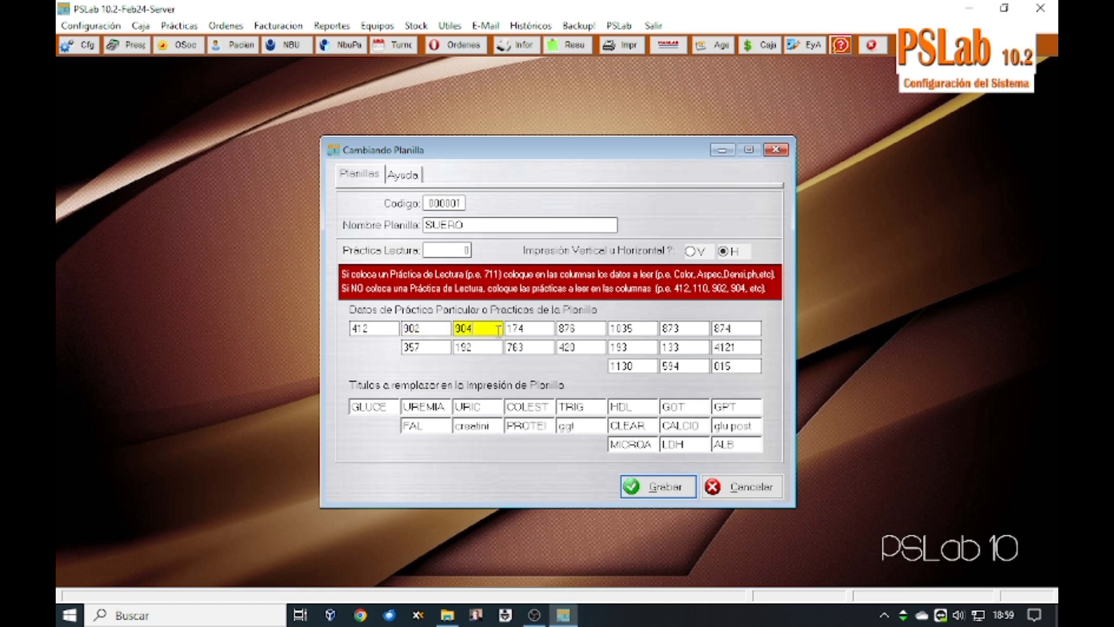
pyautogui.click(519, 329)
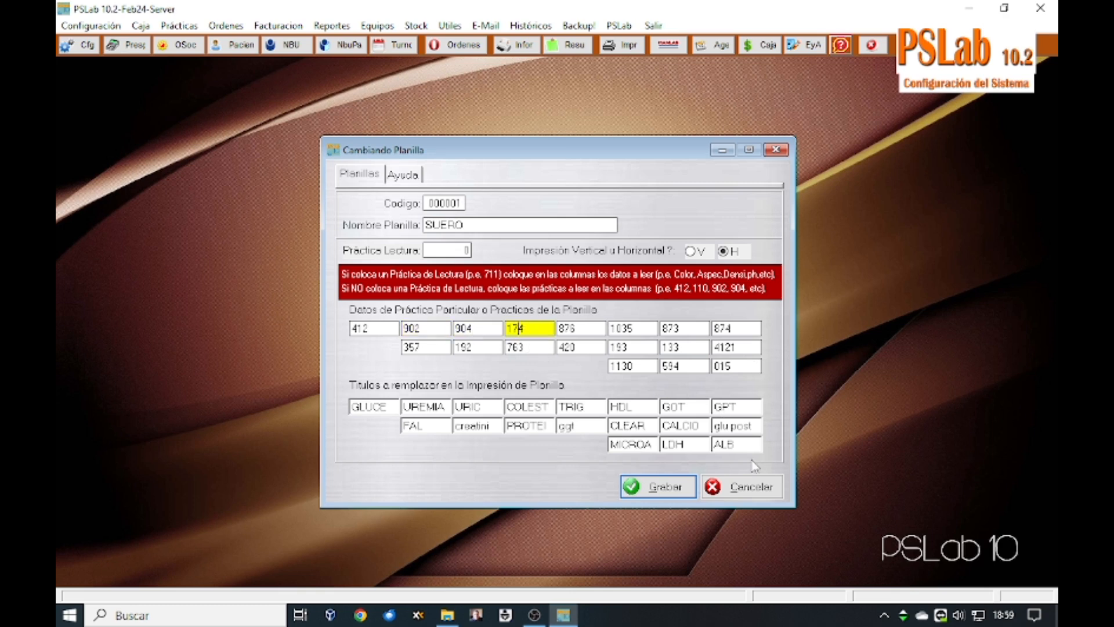
pyautogui.click(754, 487)
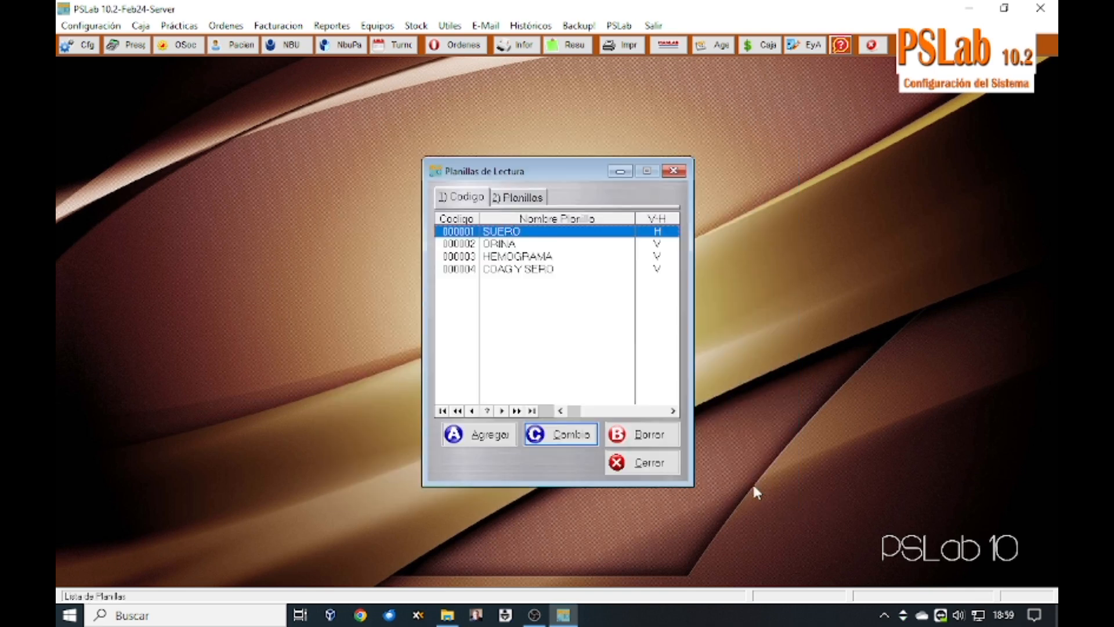
pyautogui.click(611, 471)
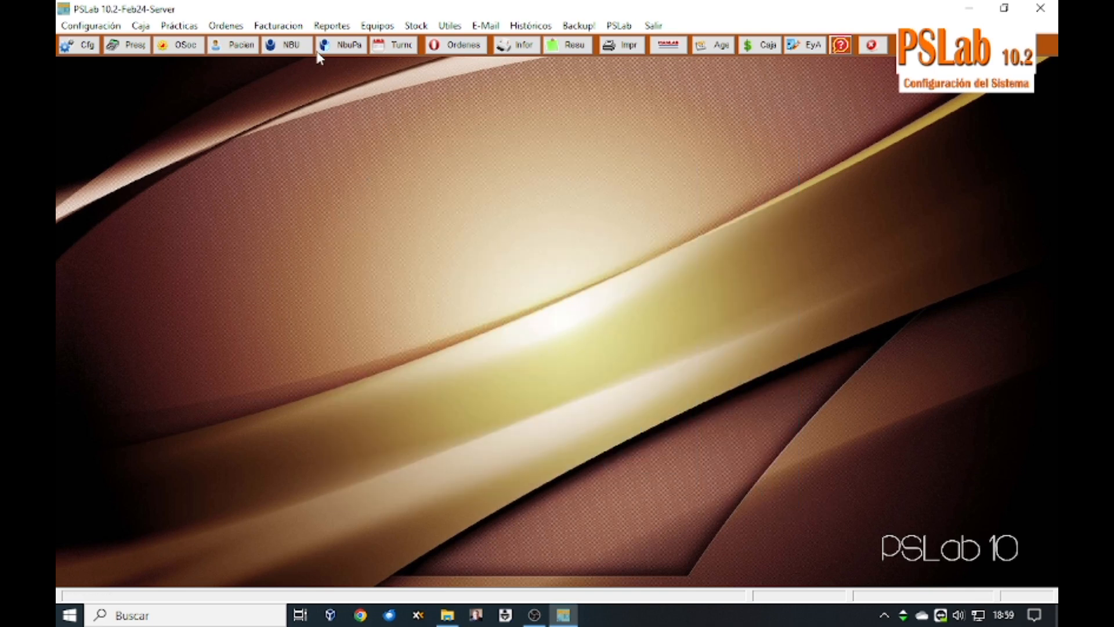
# Step: Preview the SUERO results-reading sheet for 30/08/2024, ordered by protocol number
pyautogui.click(328, 26)
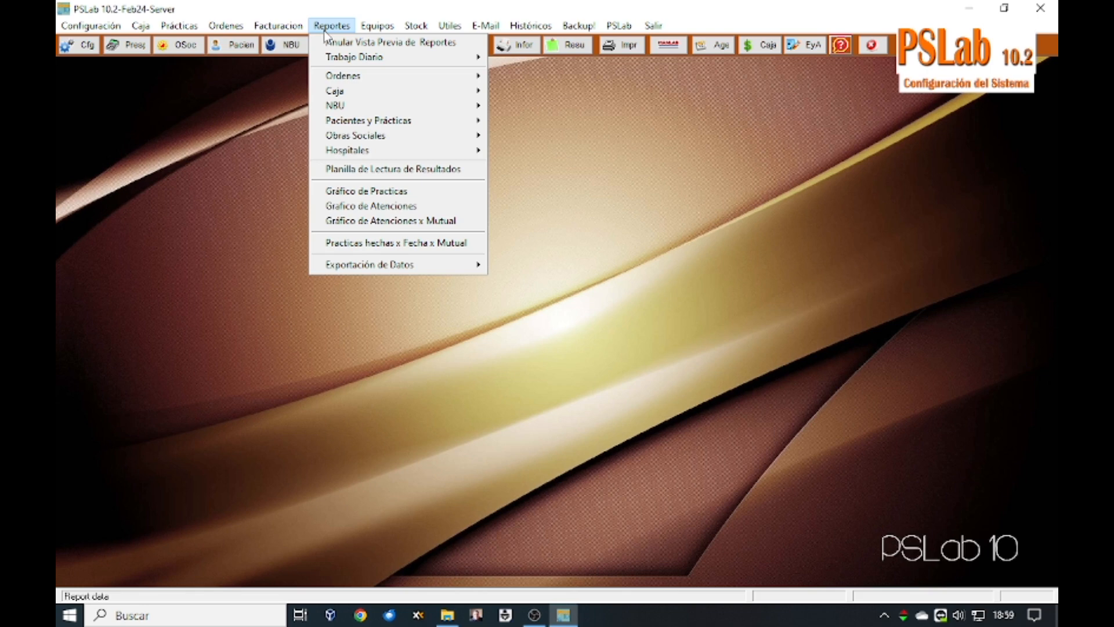
pyautogui.click(356, 169)
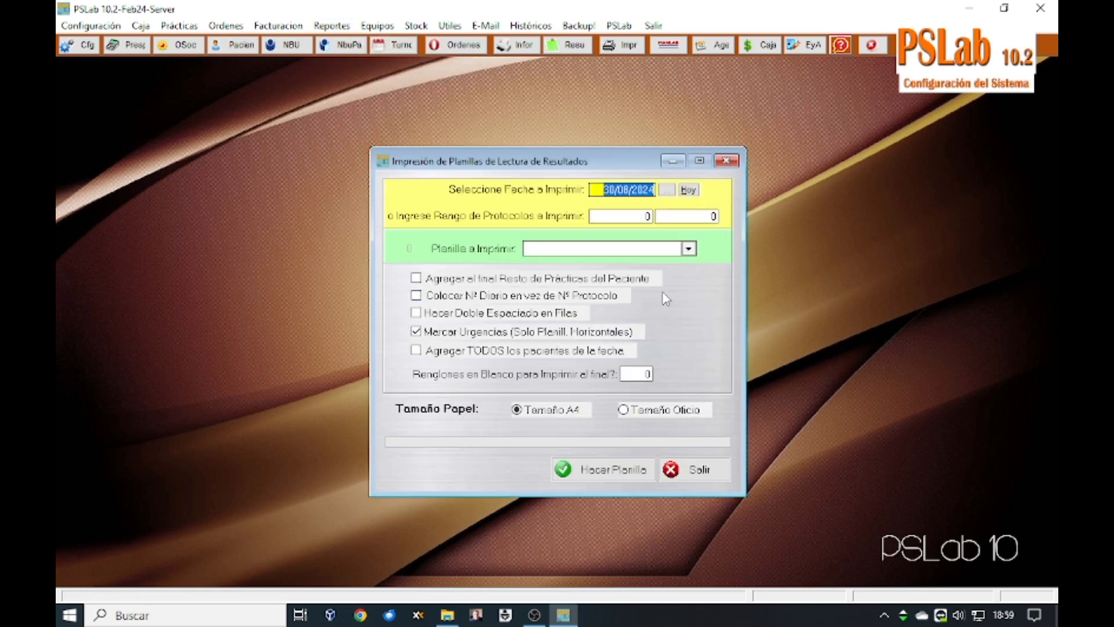
pyautogui.click(689, 249)
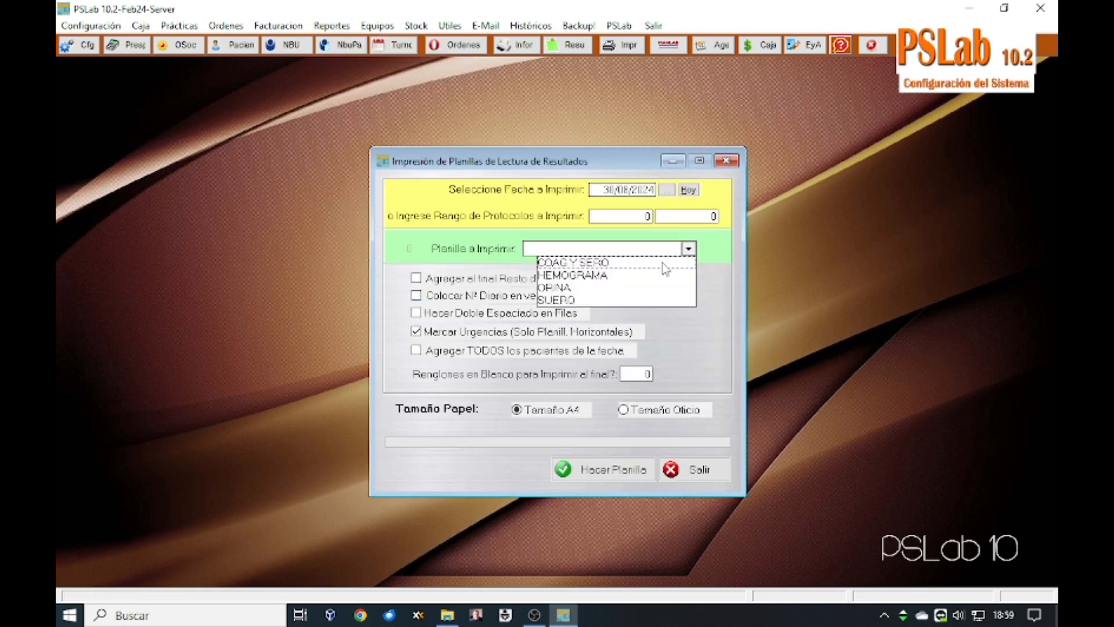
pyautogui.click(557, 300)
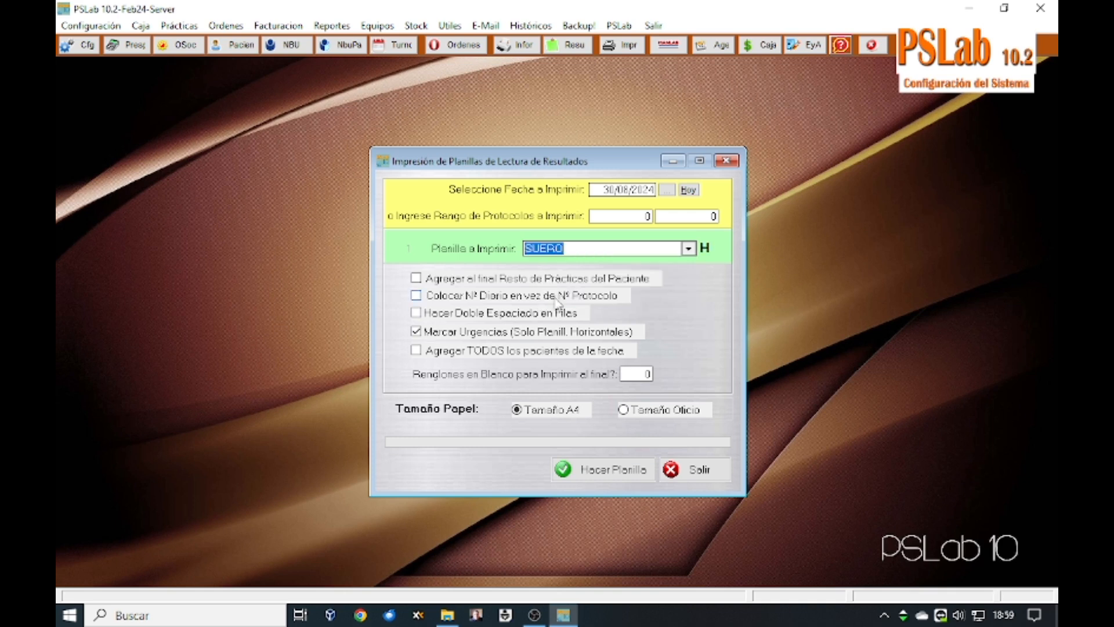
pyautogui.click(598, 469)
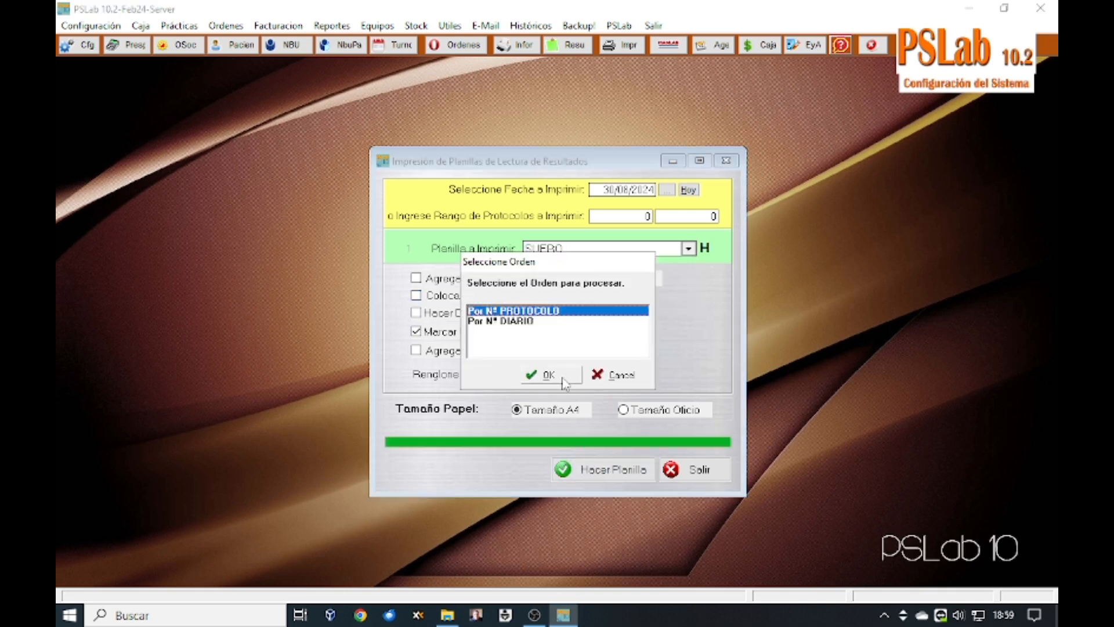
pyautogui.click(564, 381)
pyautogui.click(148, 141)
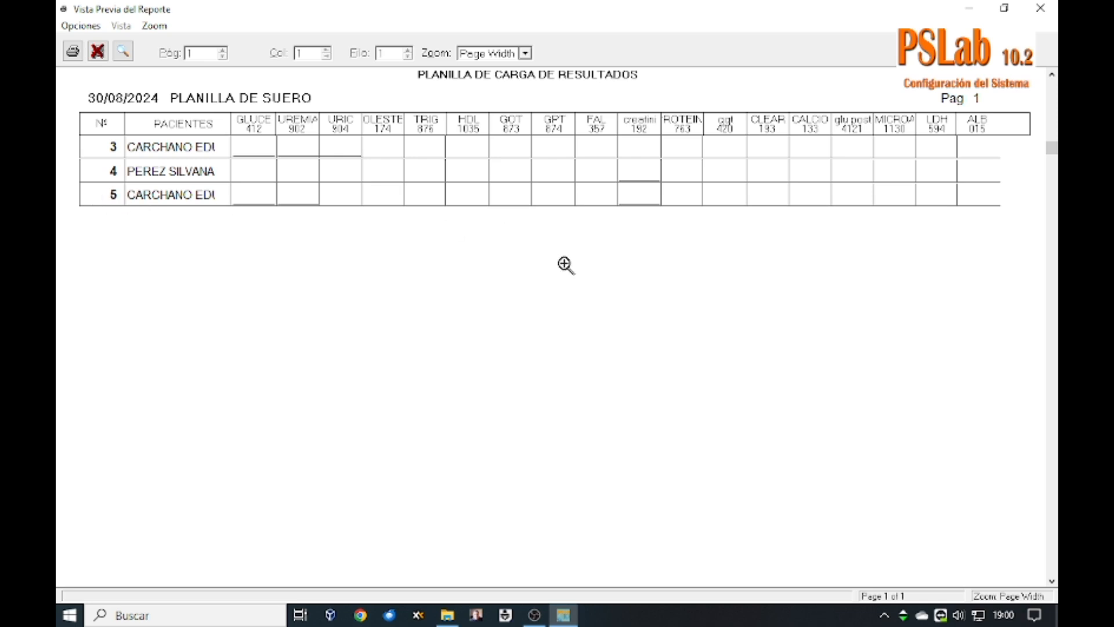
# Step: Close the sheet preview and exit the reading-sheet printing window
pyautogui.click(97, 52)
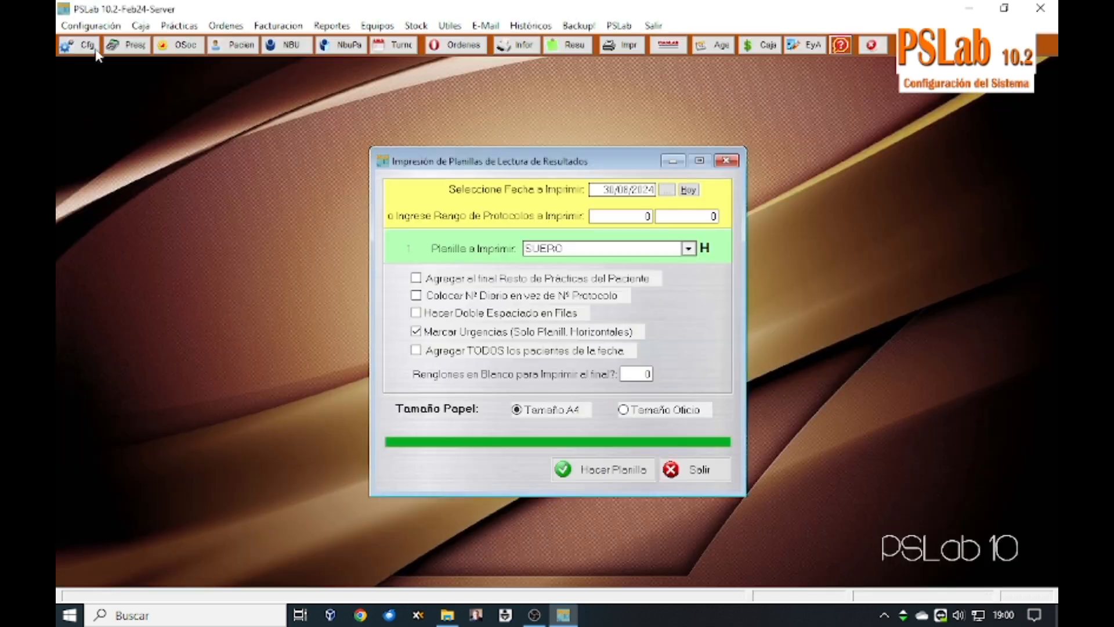
pyautogui.click(709, 471)
pyautogui.click(91, 25)
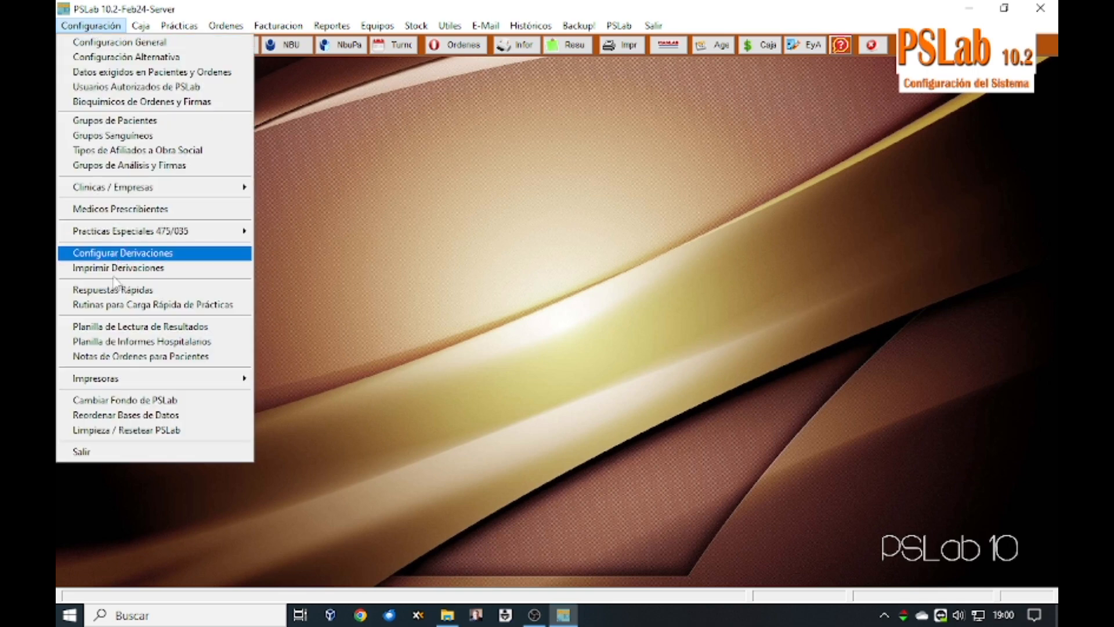
# Step: Open the HEMOGRAMA reading template and set its reading practice to 475
pyautogui.click(122, 327)
pyautogui.click(499, 256)
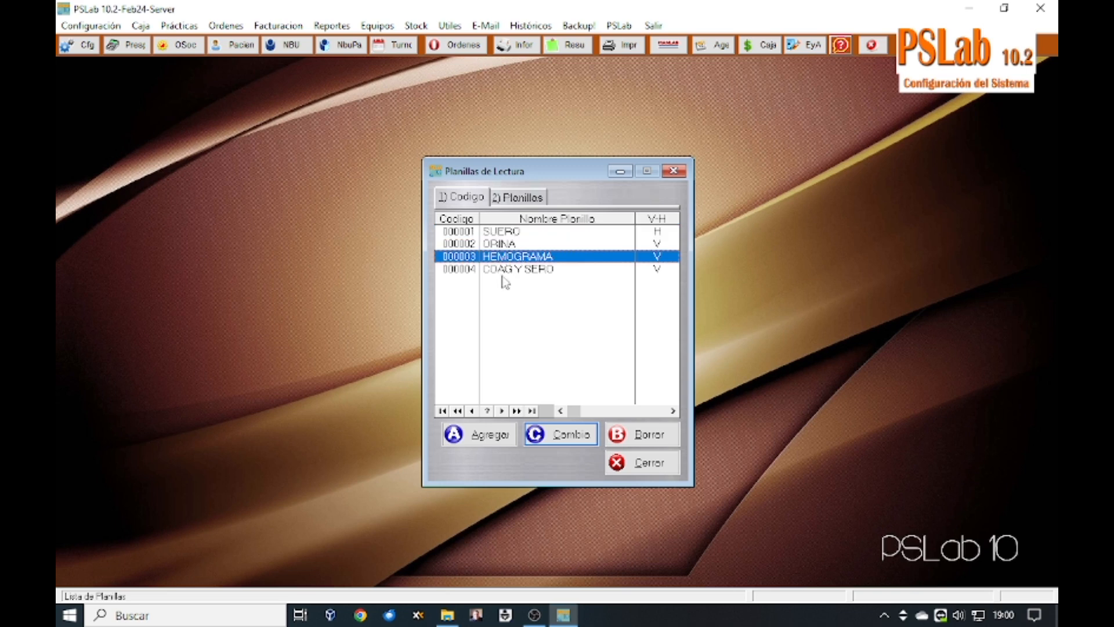
pyautogui.click(507, 270)
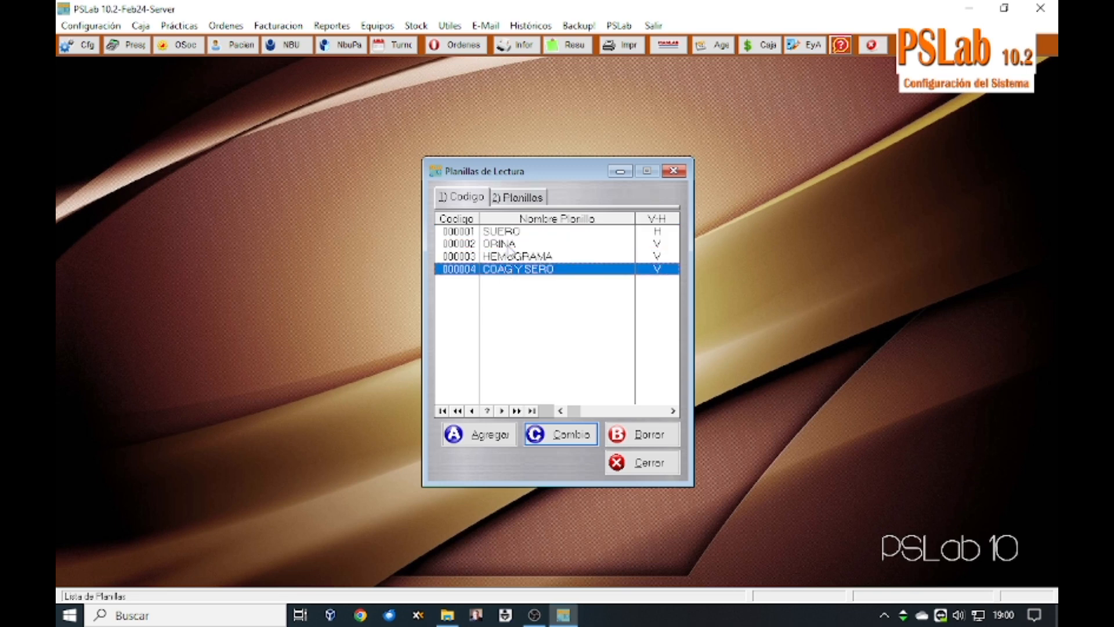
pyautogui.doubleClick(510, 259)
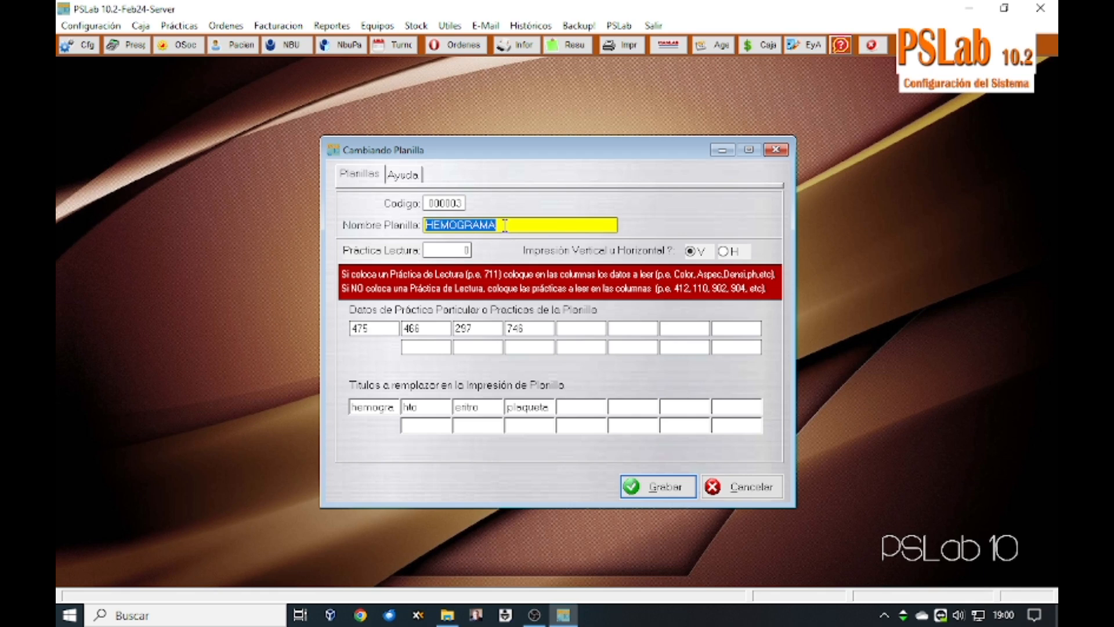
pyautogui.click(444, 252)
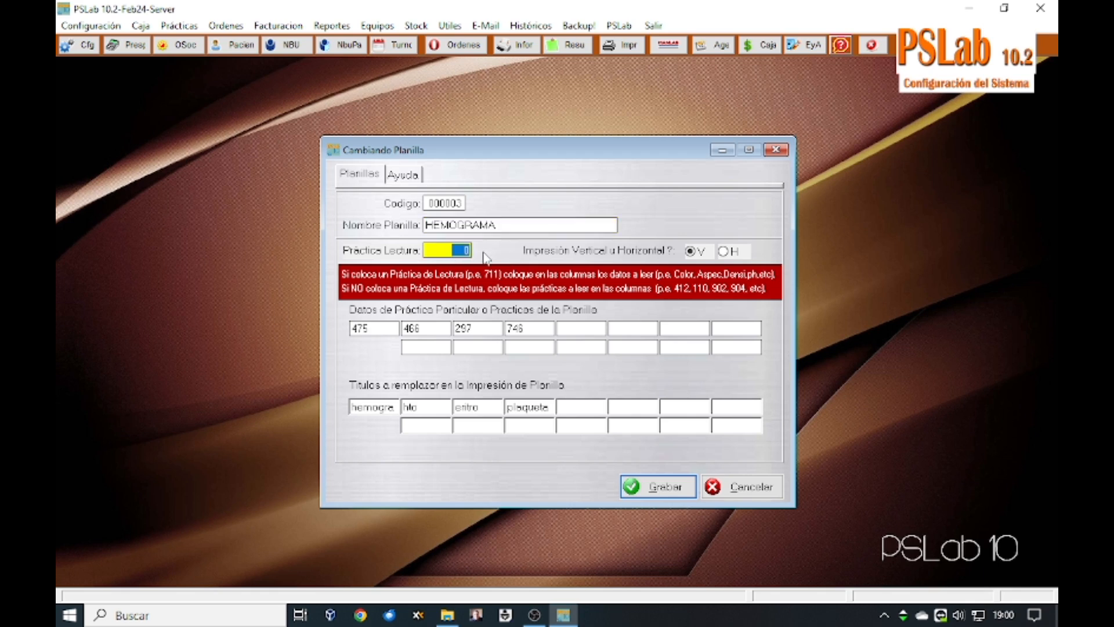
pyautogui.write('475')
pyautogui.press('Tab')
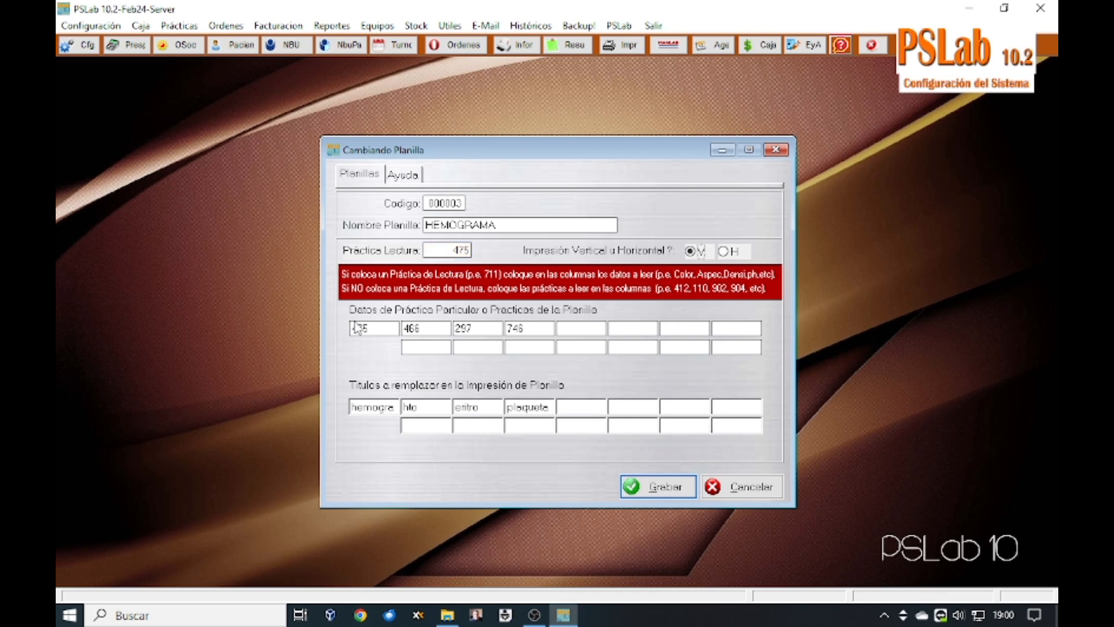
# Step: Clear the four practice columns (475, 466, 297, 746) in the HEMOGRAMA template
pyautogui.click(381, 326)
pyautogui.moveTo(381, 326); pyautogui.dragTo(346, 329)
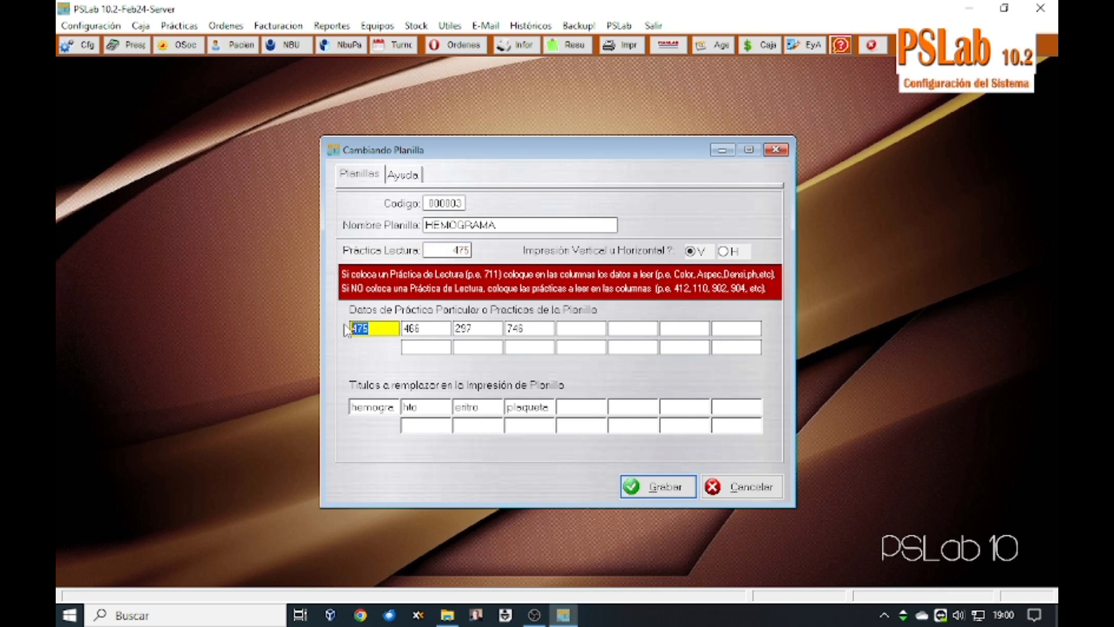
pyautogui.press('BackSpace')
pyautogui.click(427, 327)
pyautogui.press('BackSpace')
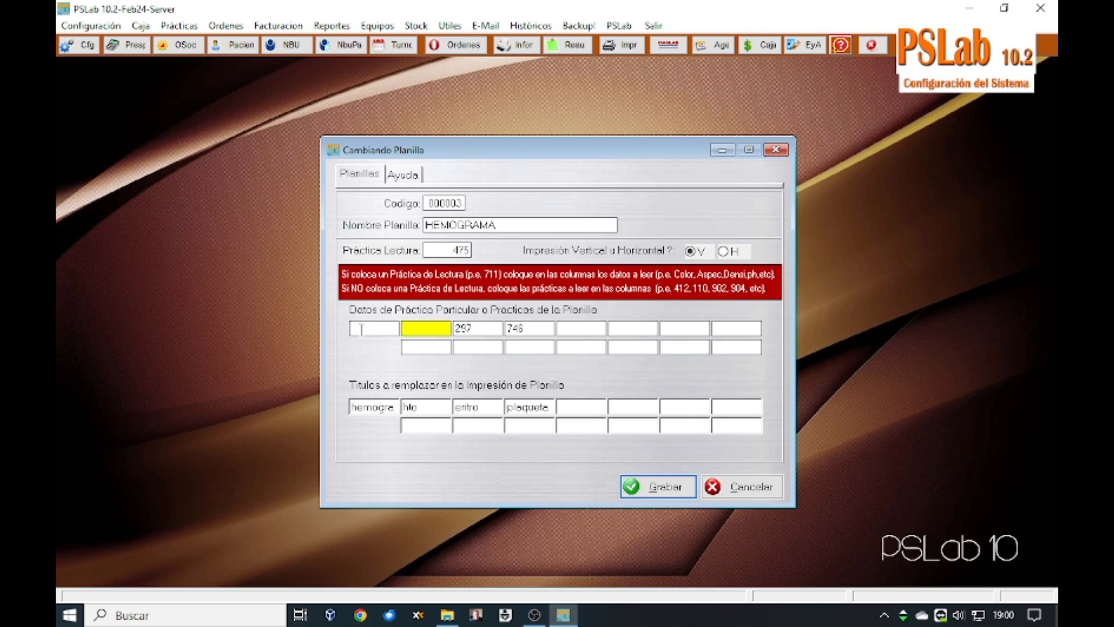
pyautogui.click(480, 327)
pyautogui.press('BackSpace')
pyautogui.click(368, 411)
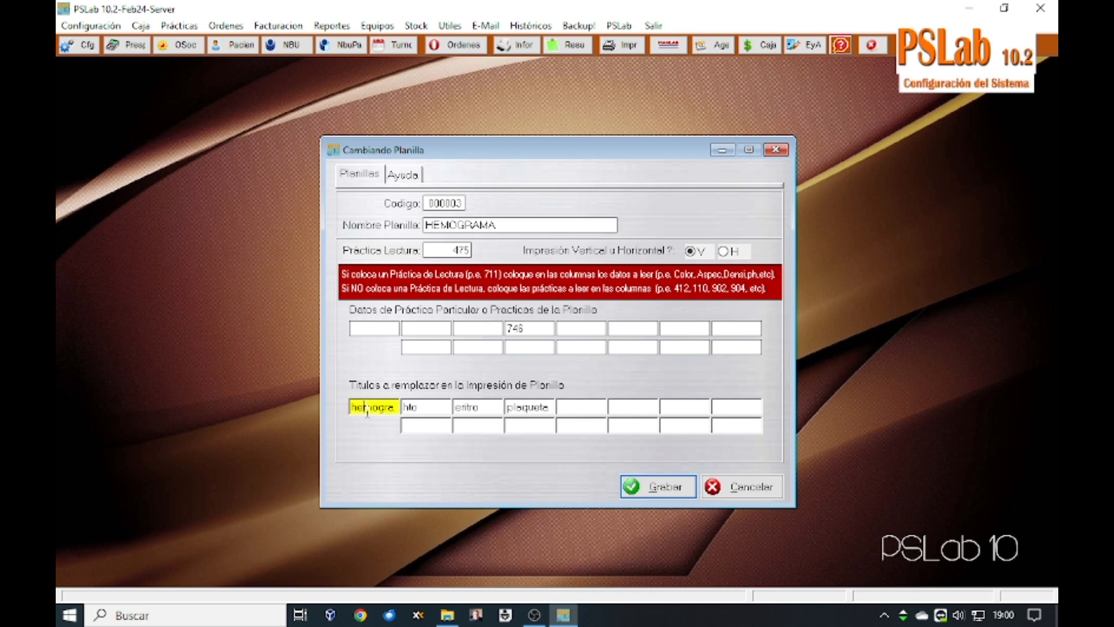
pyautogui.click(406, 406)
pyautogui.click(476, 406)
pyautogui.click(532, 407)
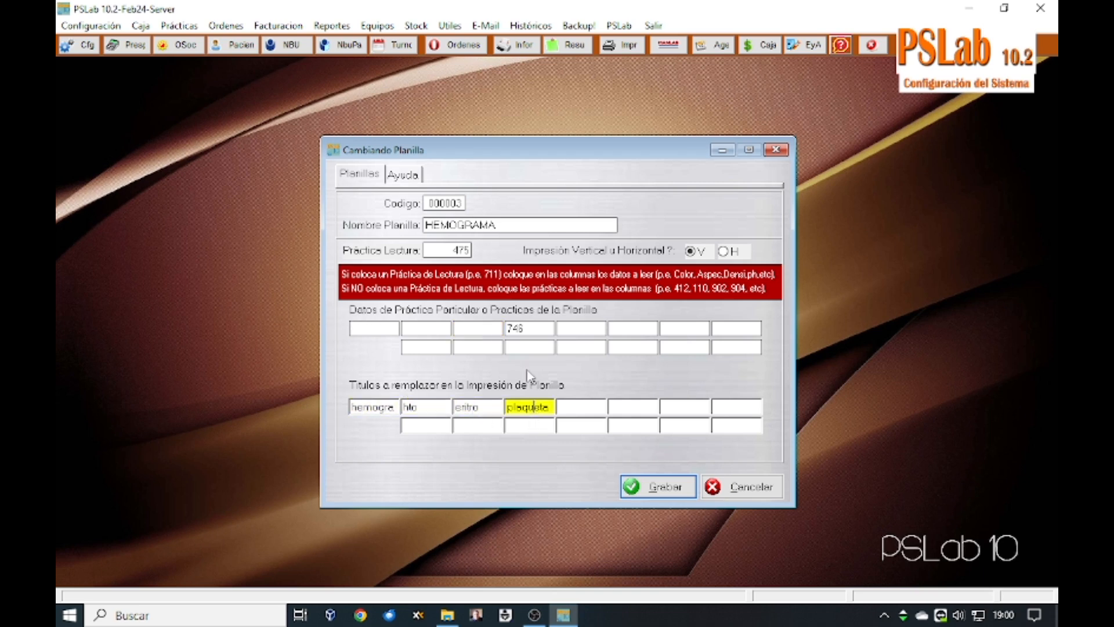
pyautogui.click(532, 329)
pyautogui.press('BackSpace')
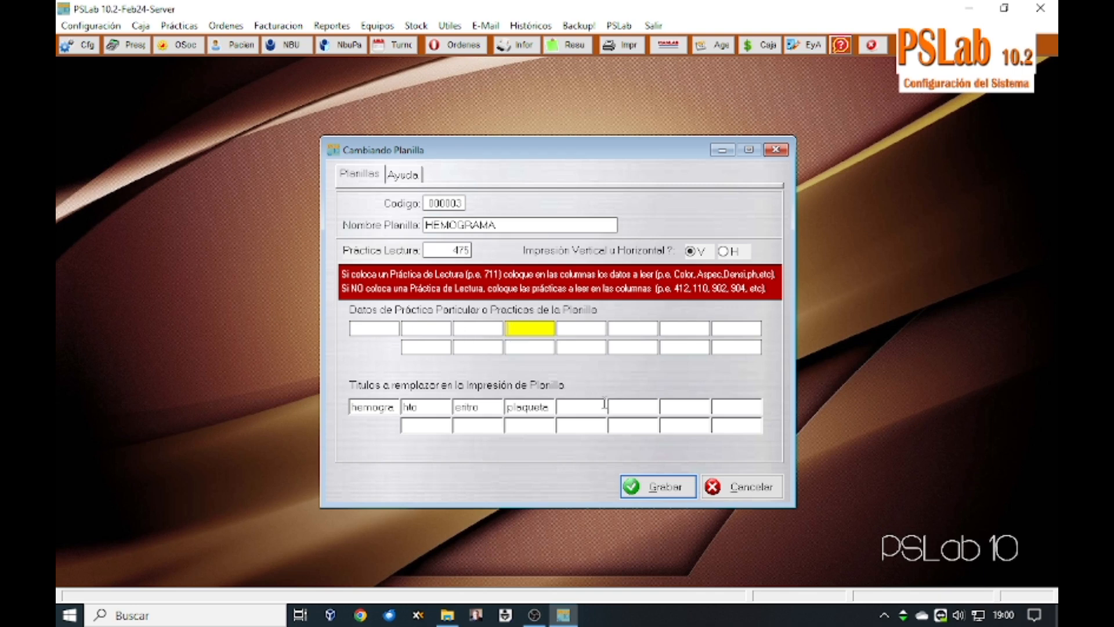
# Step: Save the HEMOGRAMA template, close the templates list, and open the patient order notes
pyautogui.click(655, 492)
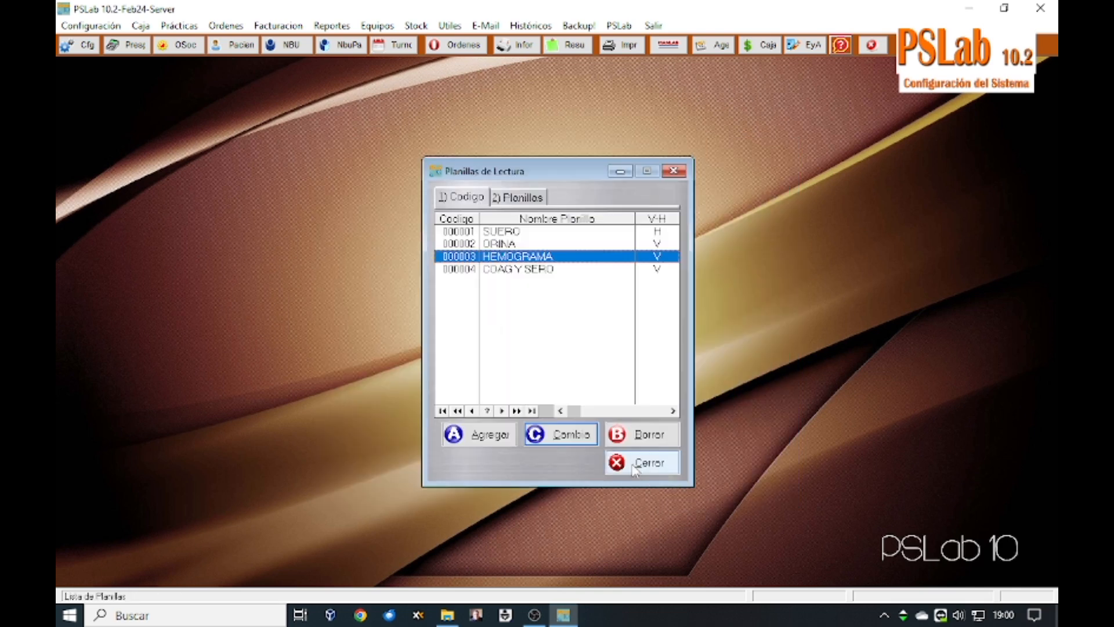
pyautogui.click(633, 468)
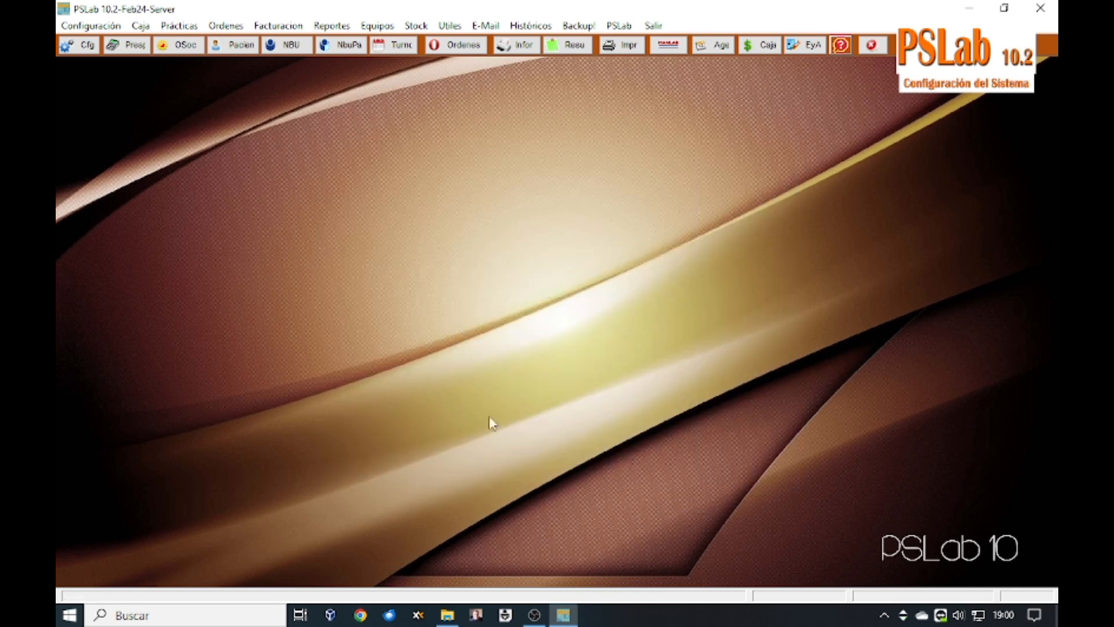
pyautogui.click(80, 29)
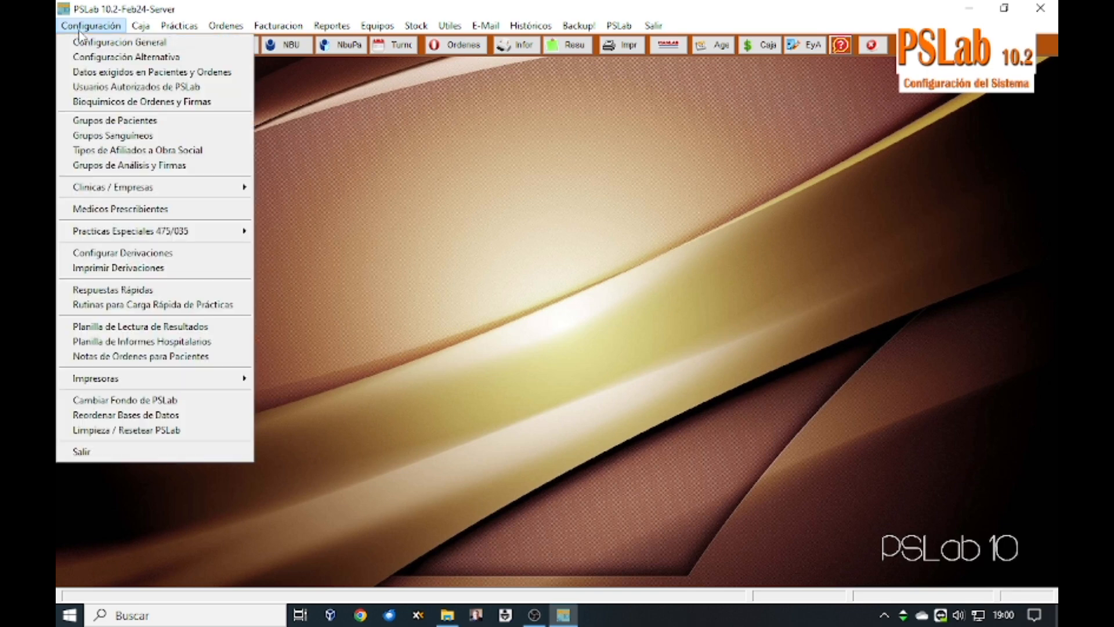
pyautogui.click(104, 358)
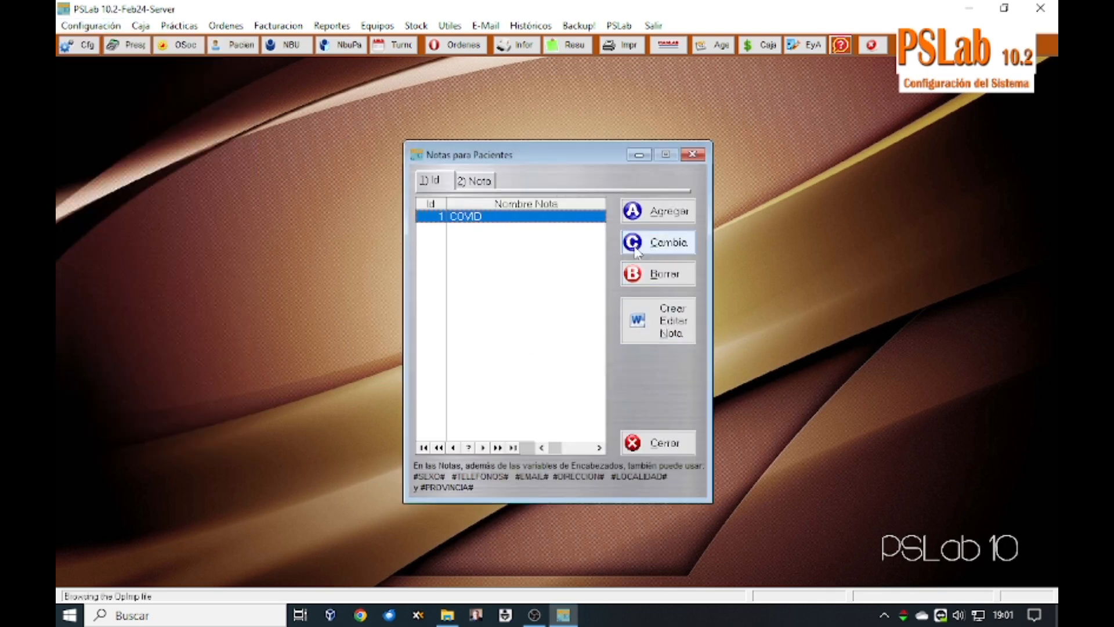
pyautogui.click(652, 335)
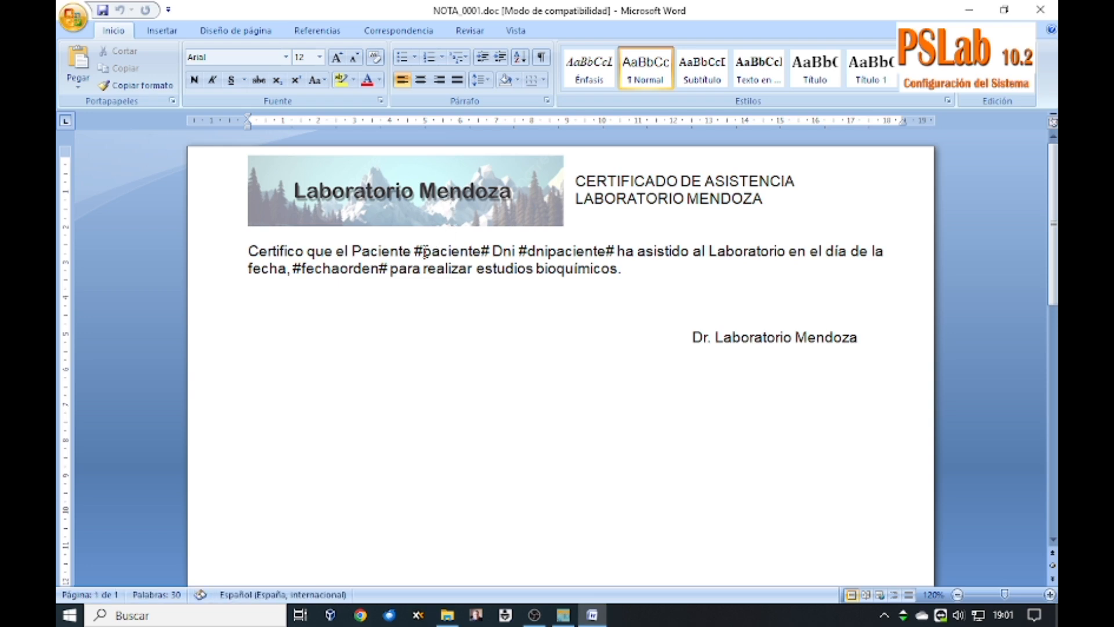
pyautogui.moveTo(414, 251); pyautogui.dragTo(482, 252)
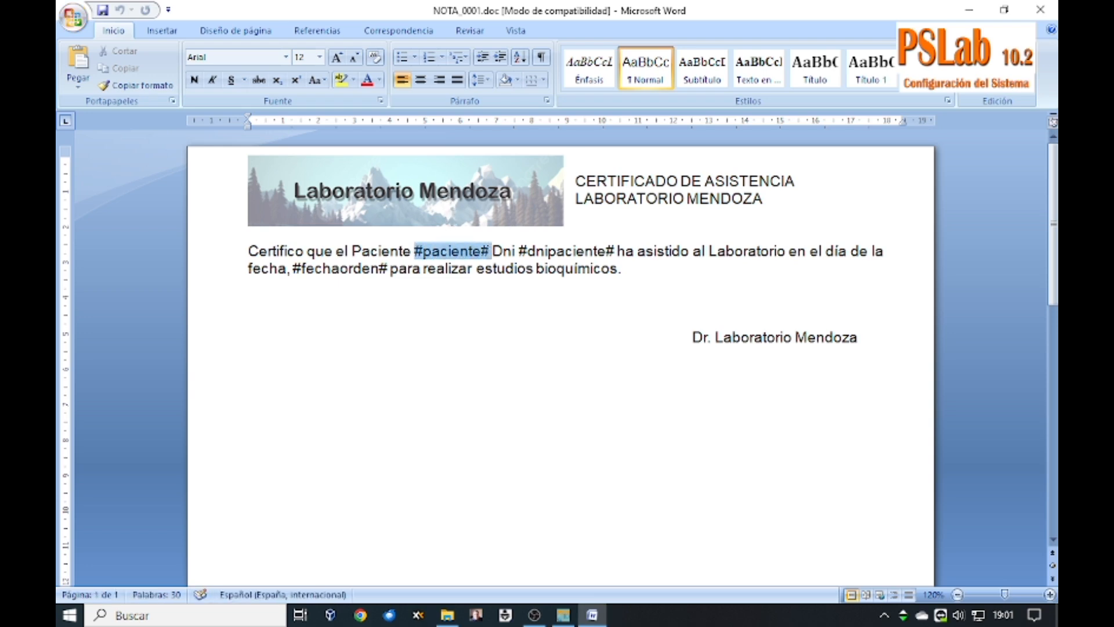
pyautogui.moveTo(518, 251); pyautogui.dragTo(606, 252)
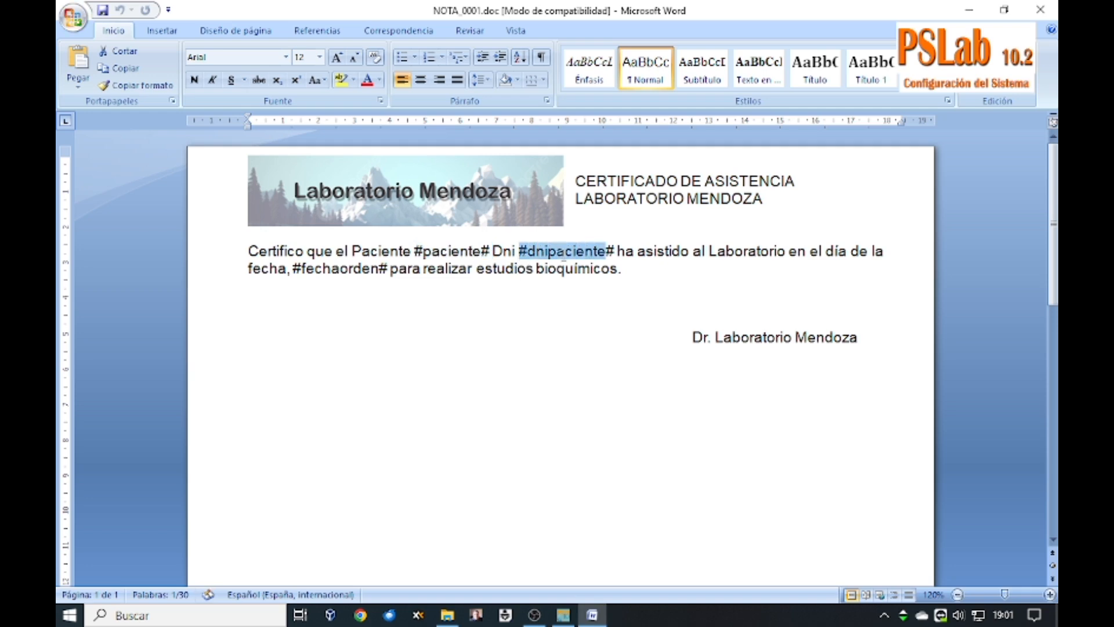
pyautogui.moveTo(292, 268); pyautogui.dragTo(389, 271)
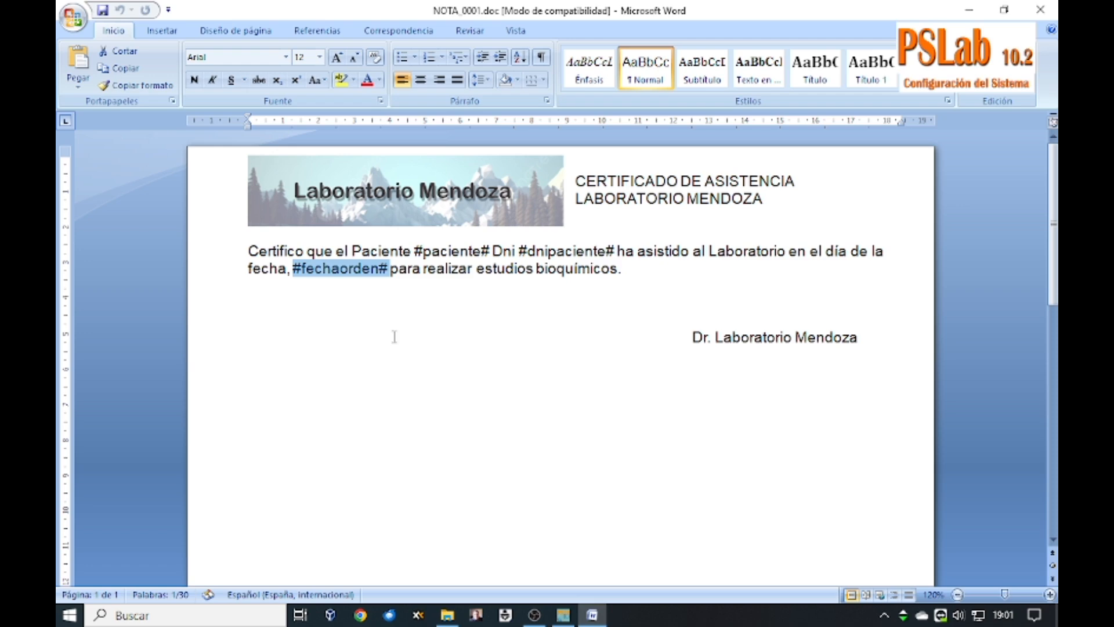
pyautogui.click(663, 307)
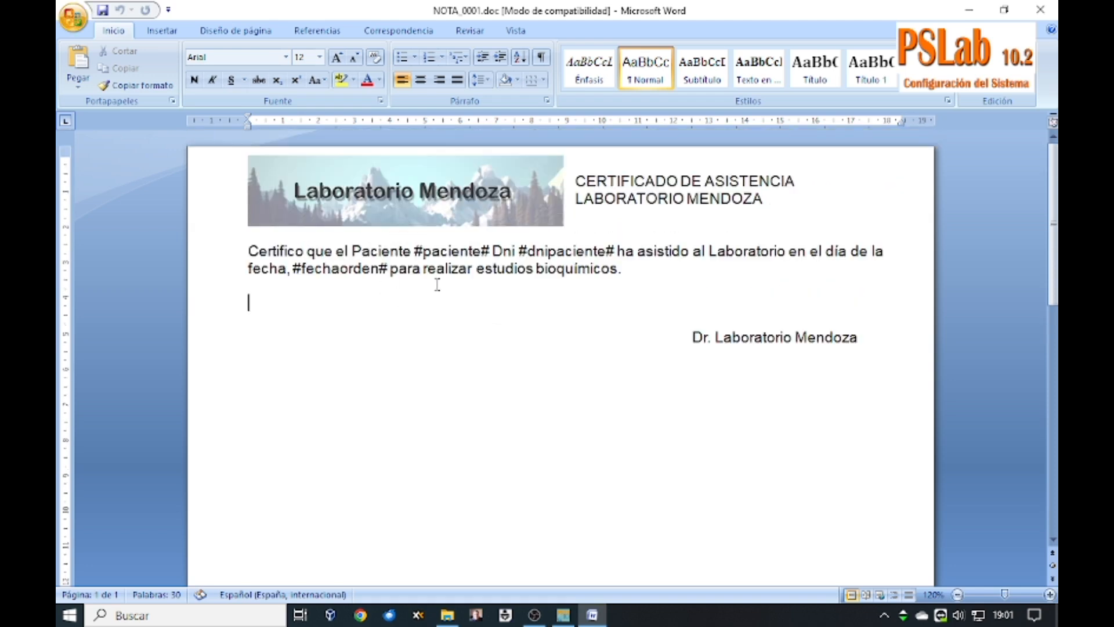
pyautogui.click(1042, 8)
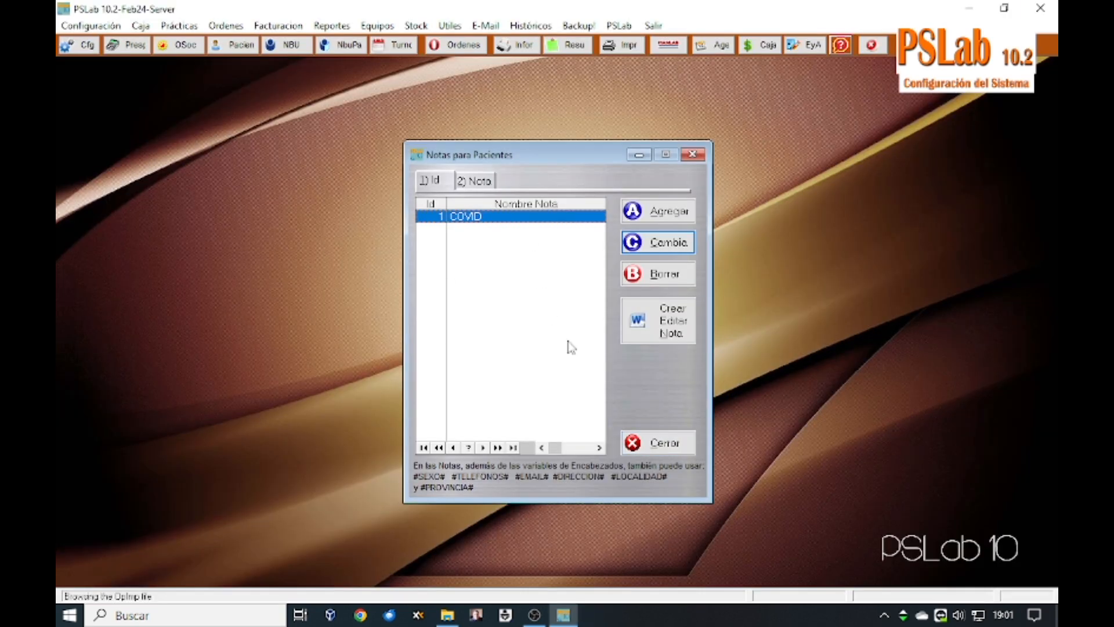
# Step: Generate the COVID note for the second listed order and bring Nota_0000004.doc up in Word
pyautogui.click(646, 447)
pyautogui.click(456, 45)
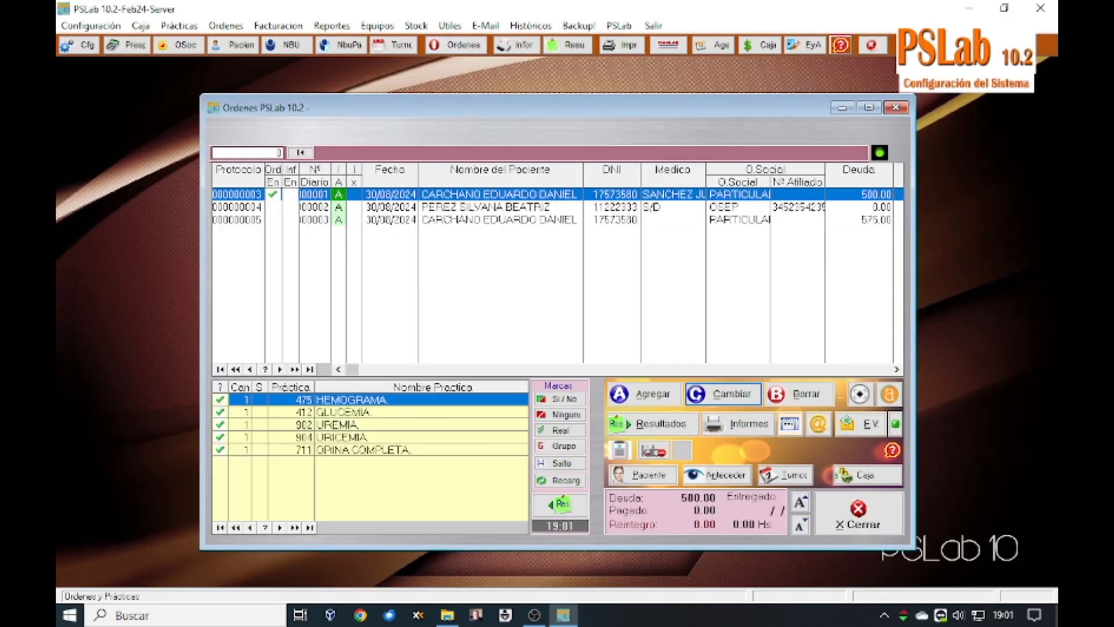
pyautogui.click(473, 207)
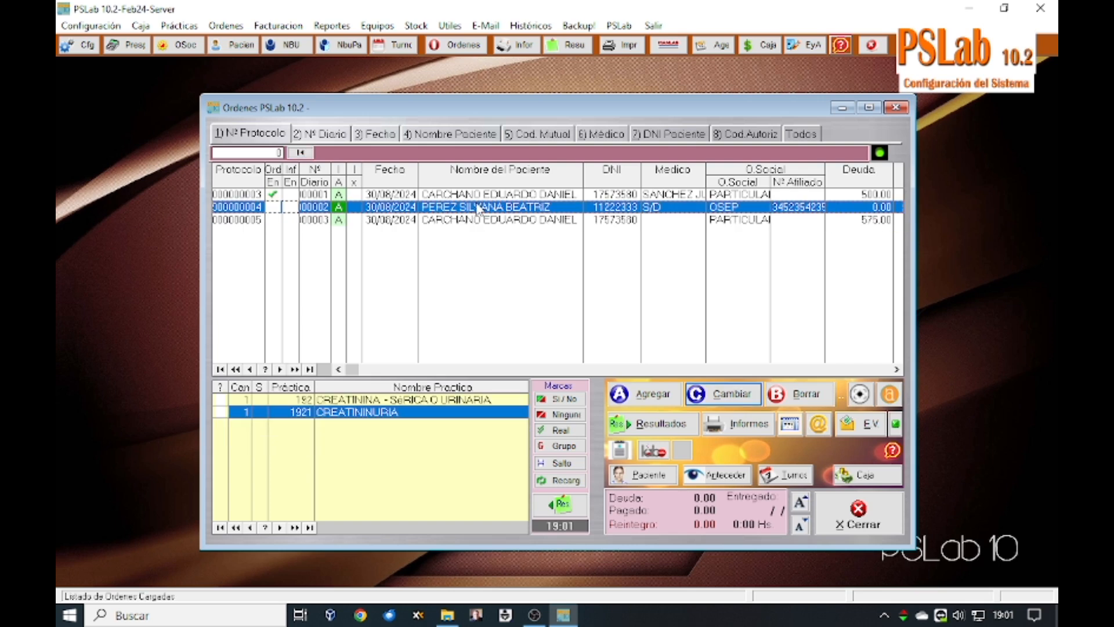
pyautogui.click(620, 453)
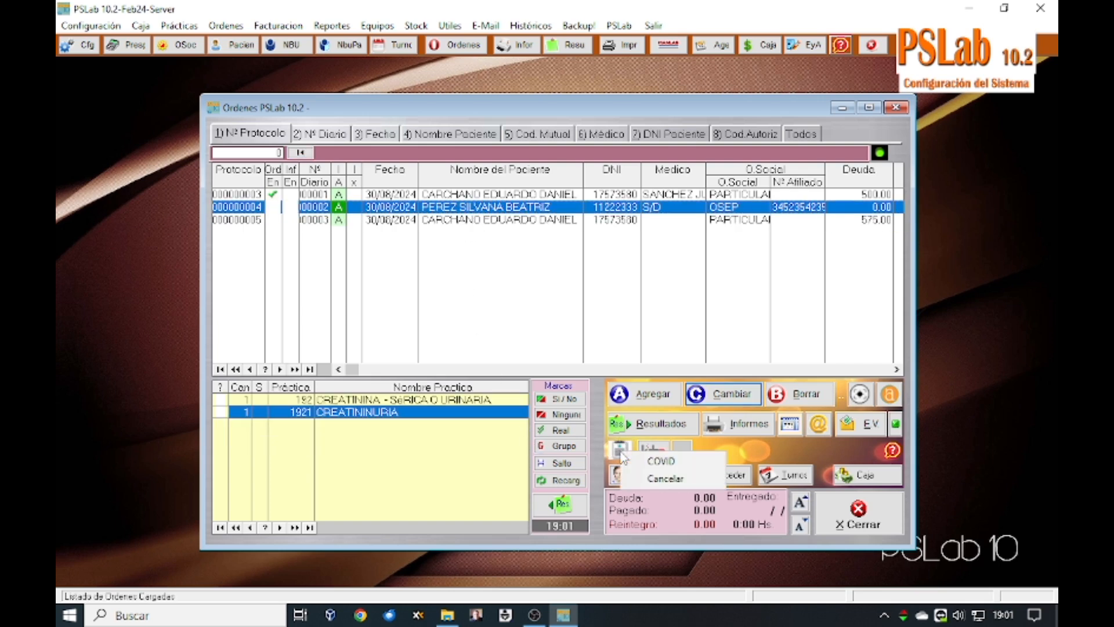
pyautogui.click(667, 461)
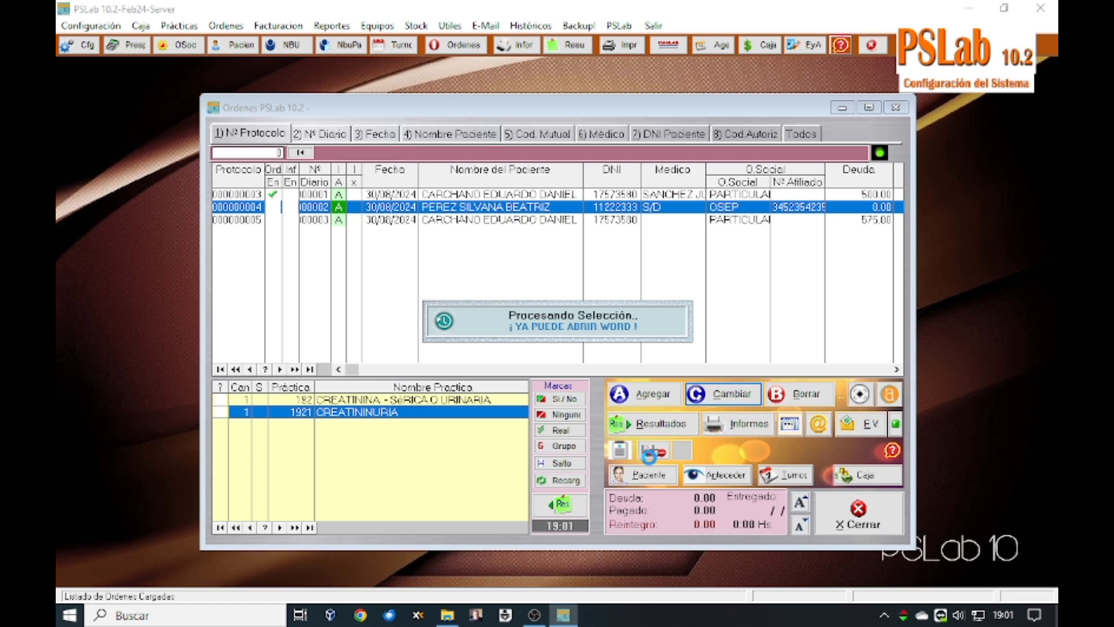
pyautogui.click(595, 618)
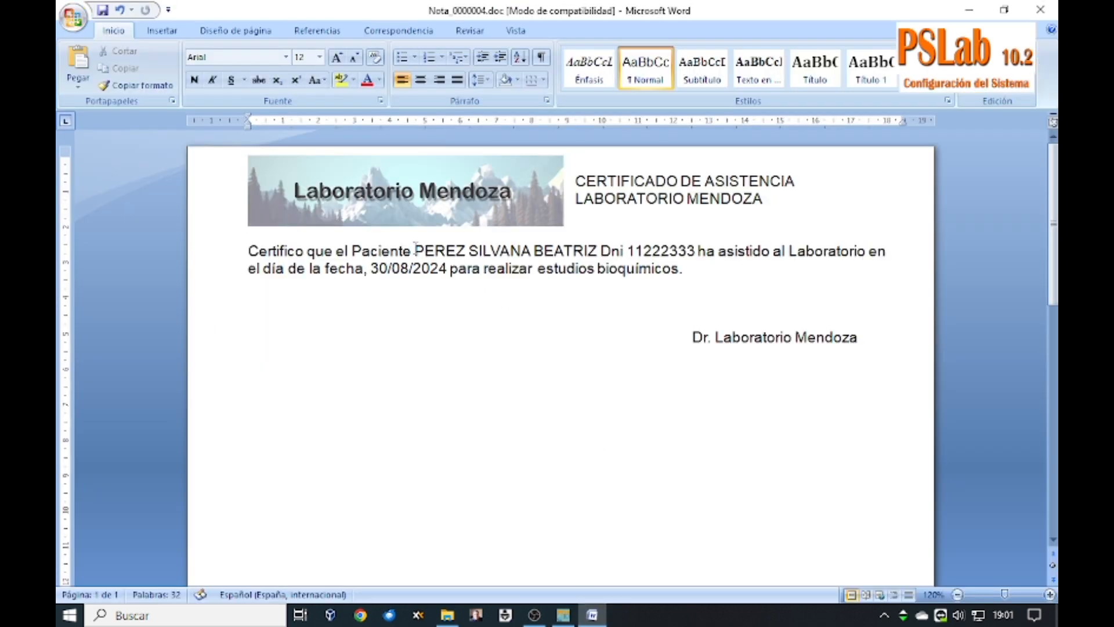
# Step: Check the filled-in patient name and order date in Nota_0000004.doc, then close Word
pyautogui.moveTo(415, 250); pyautogui.dragTo(686, 251)
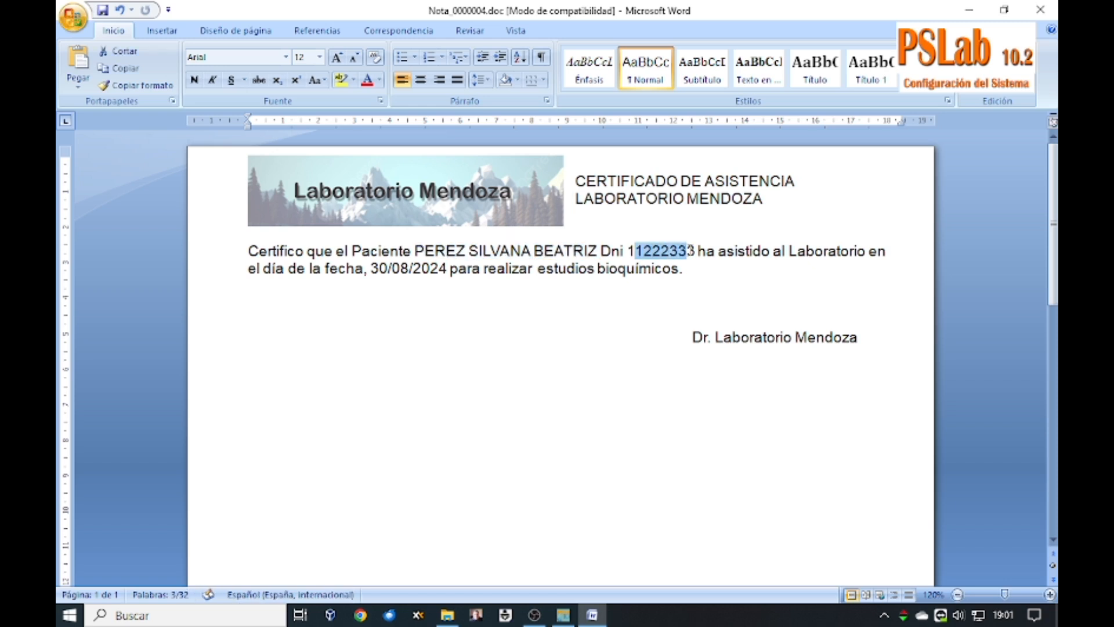
pyautogui.doubleClick(376, 270)
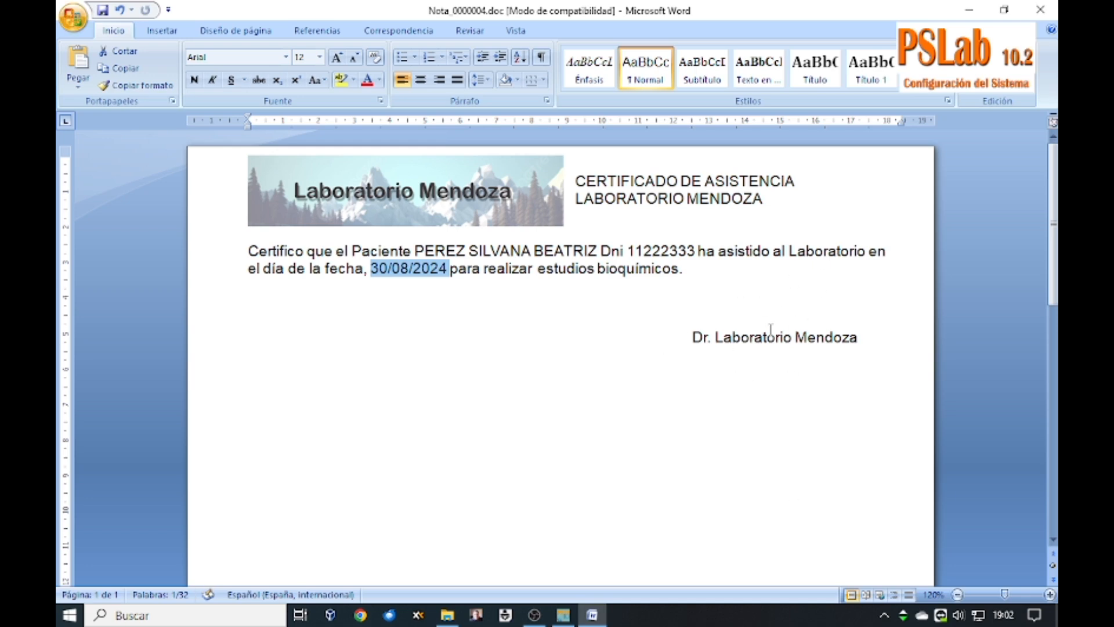
pyautogui.click(1040, 9)
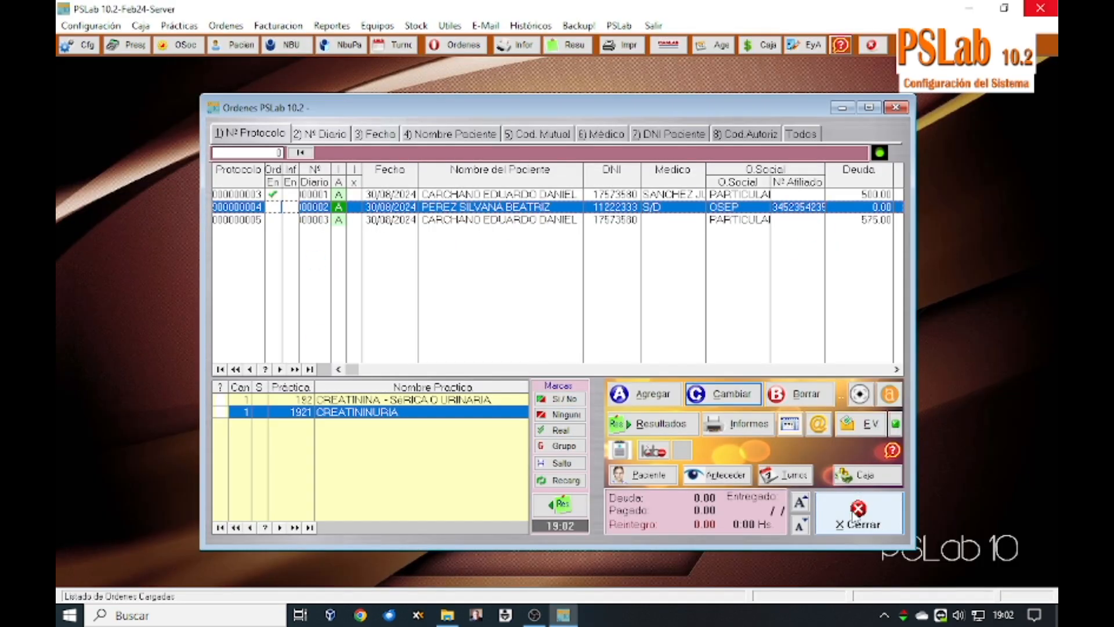
pyautogui.click(82, 27)
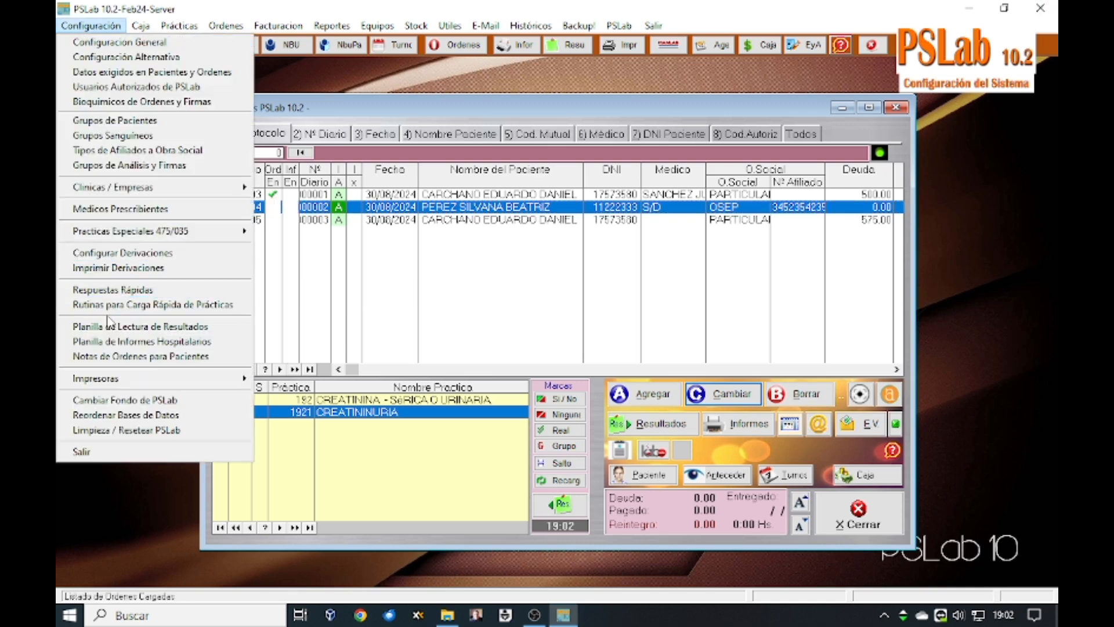
pyautogui.click(112, 356)
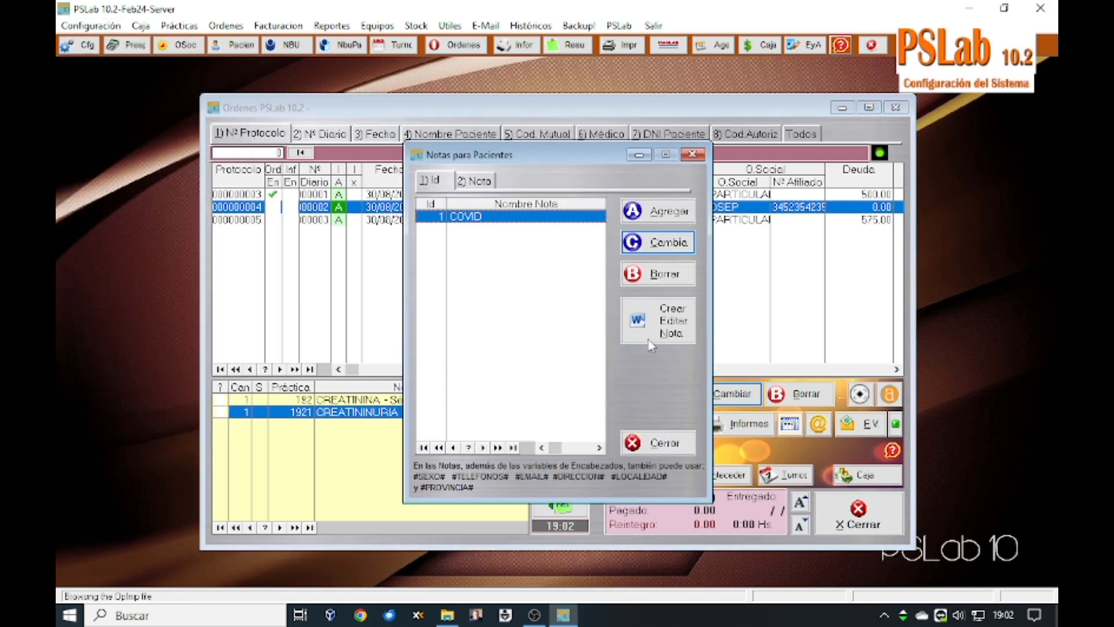
pyautogui.click(657, 242)
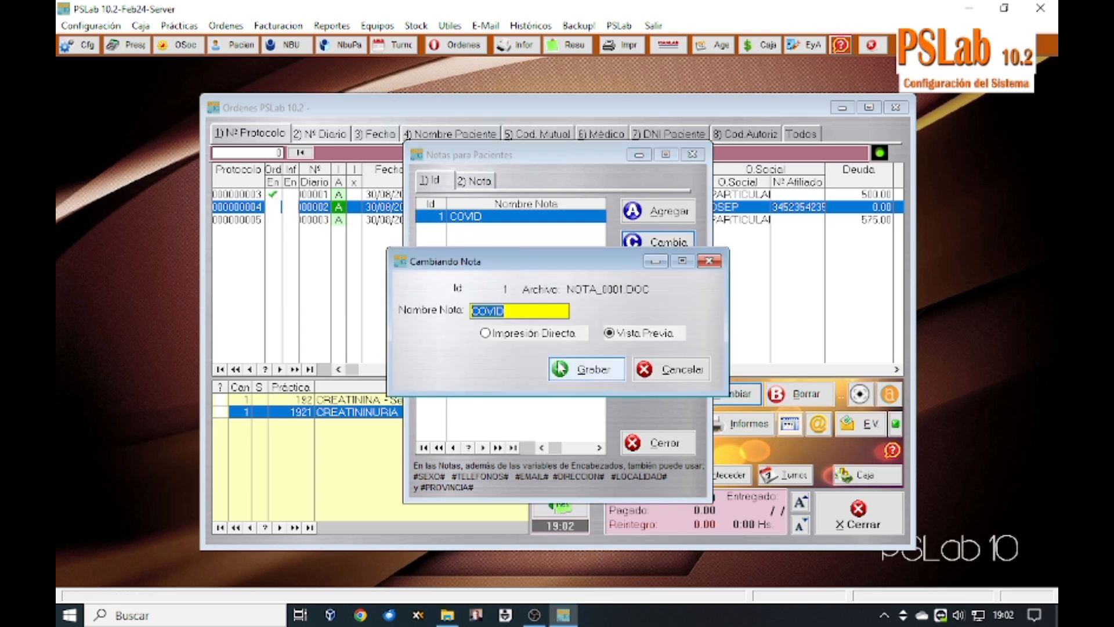
pyautogui.click(513, 334)
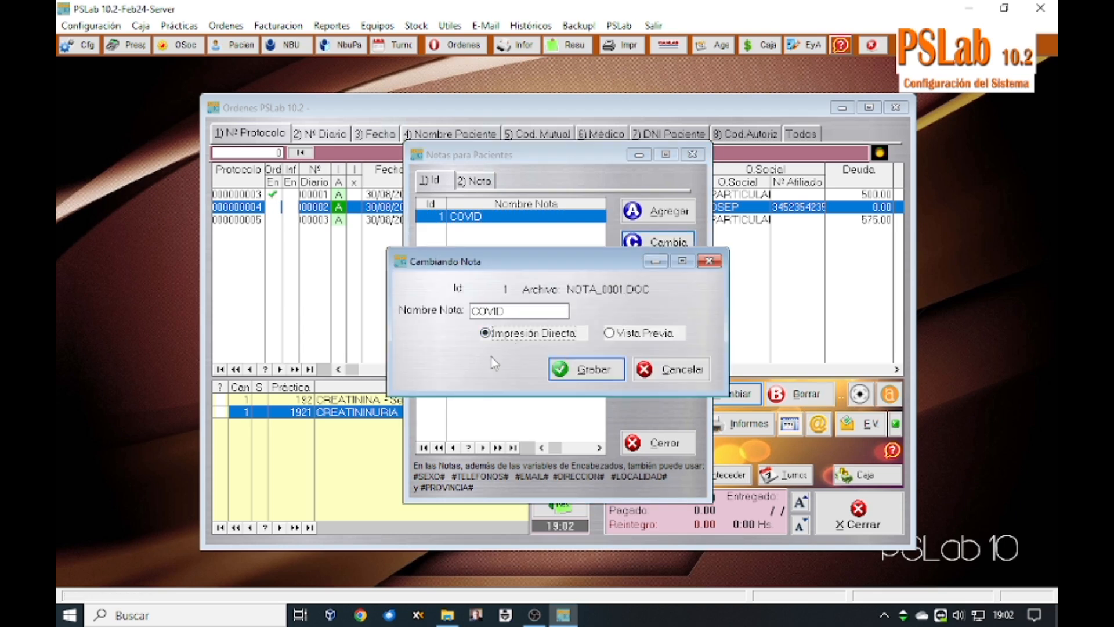
pyautogui.click(642, 333)
pyautogui.click(668, 378)
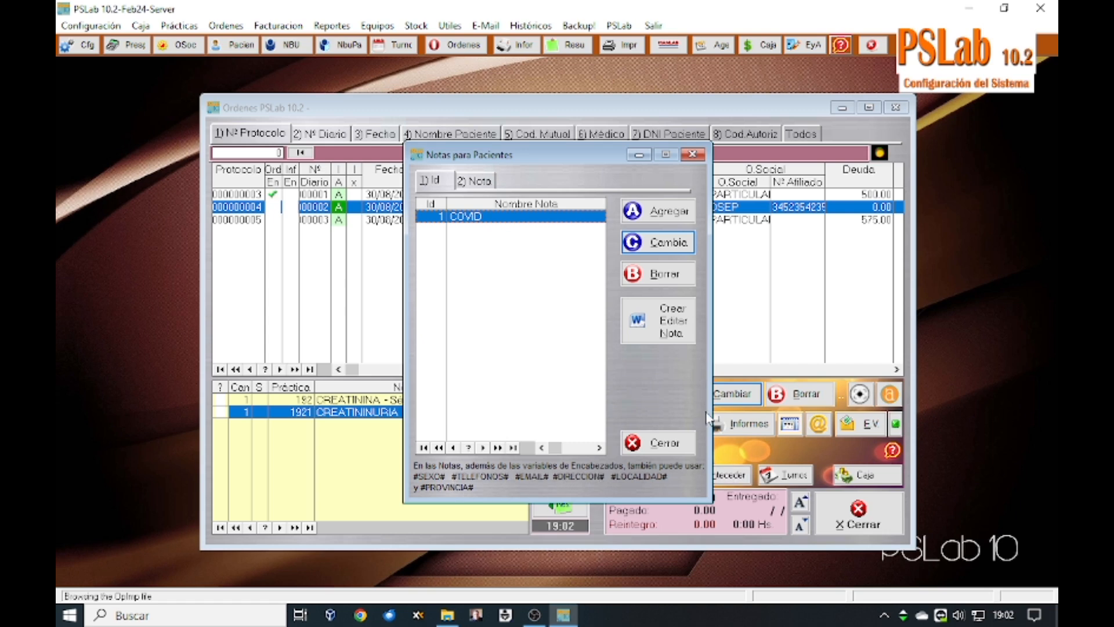
pyautogui.click(634, 332)
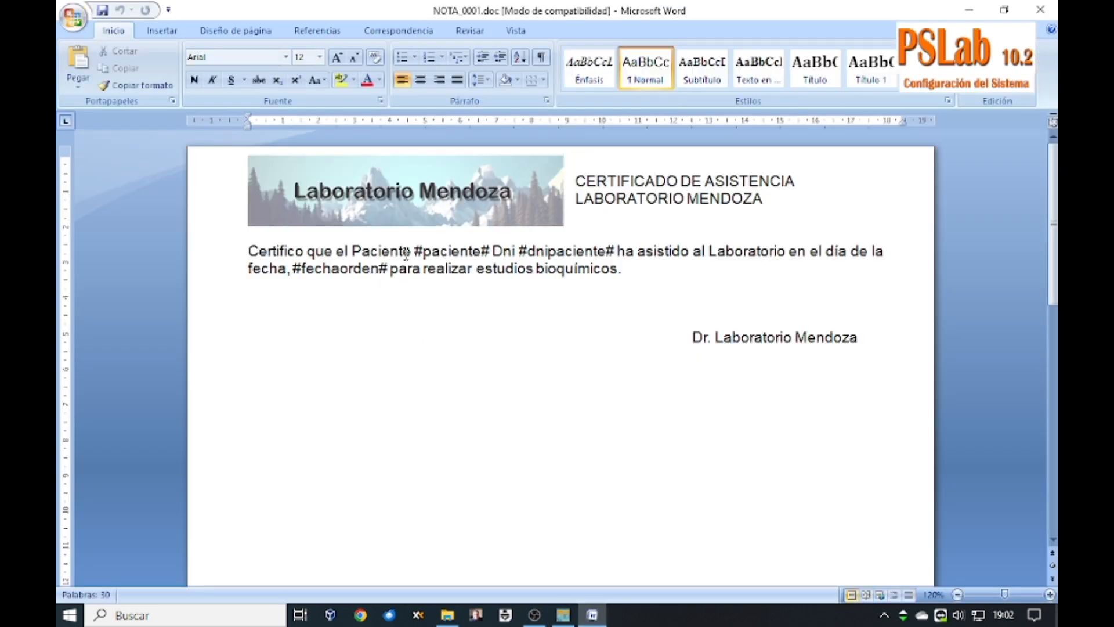
pyautogui.moveTo(414, 252); pyautogui.dragTo(490, 251)
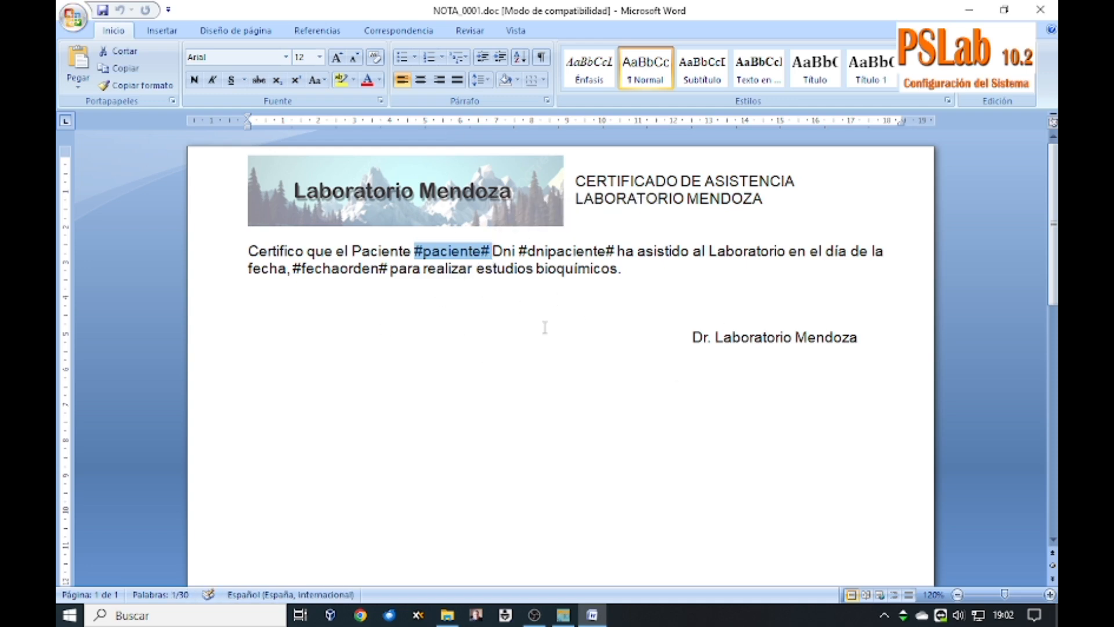
pyautogui.click(1041, 10)
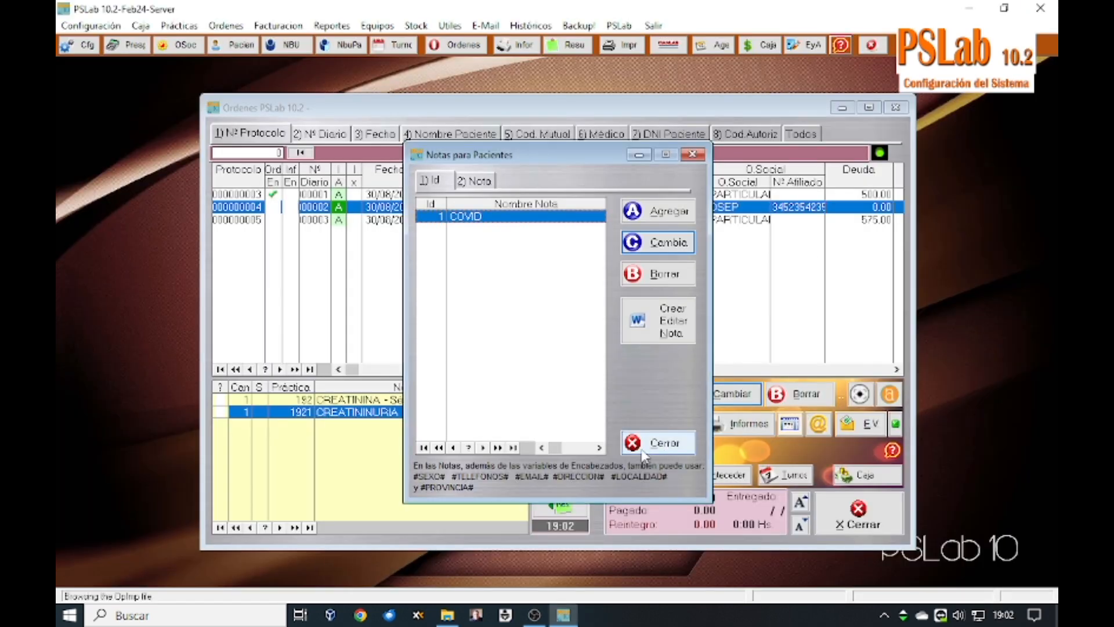
# Step: Close the patient notes and orders windows and open the Cambiar Fondo de PSLab chooser
pyautogui.click(659, 442)
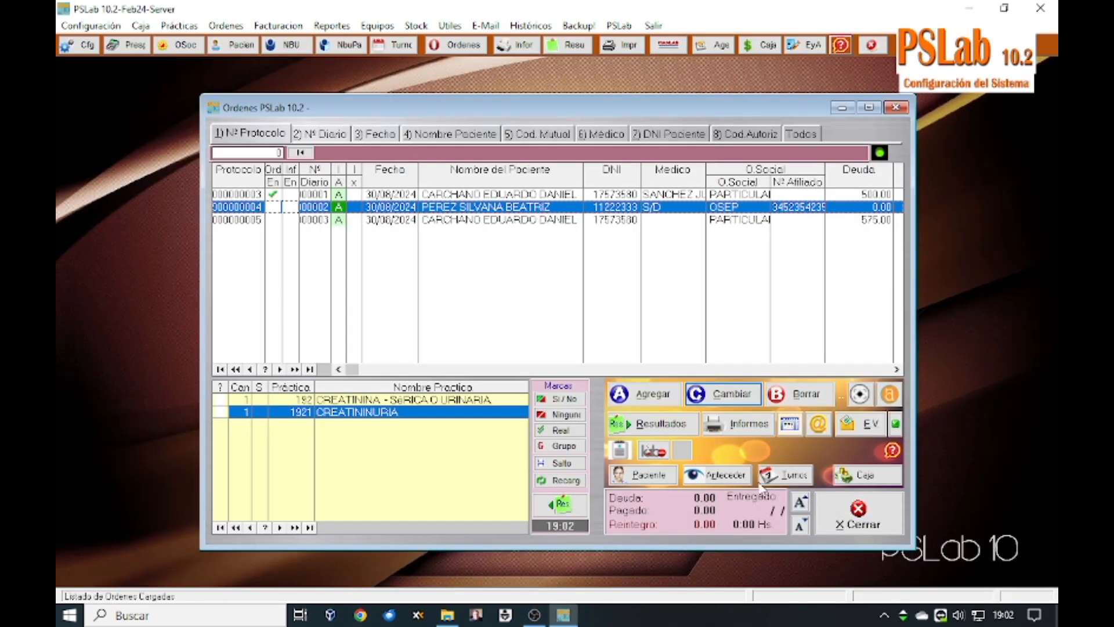
pyautogui.click(842, 514)
pyautogui.click(90, 26)
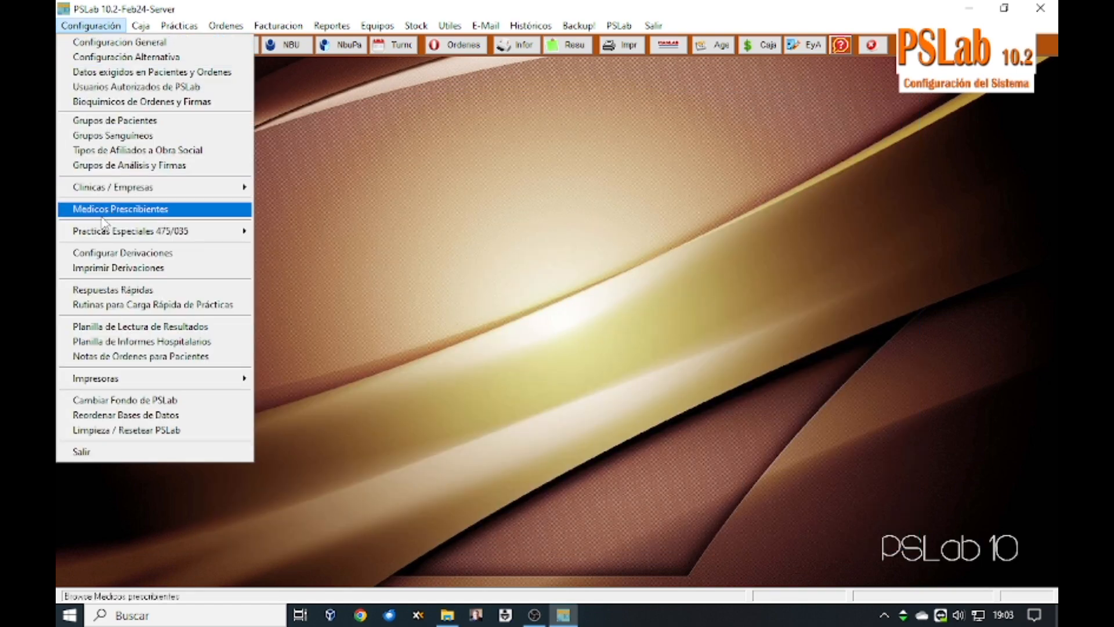
pyautogui.click(105, 401)
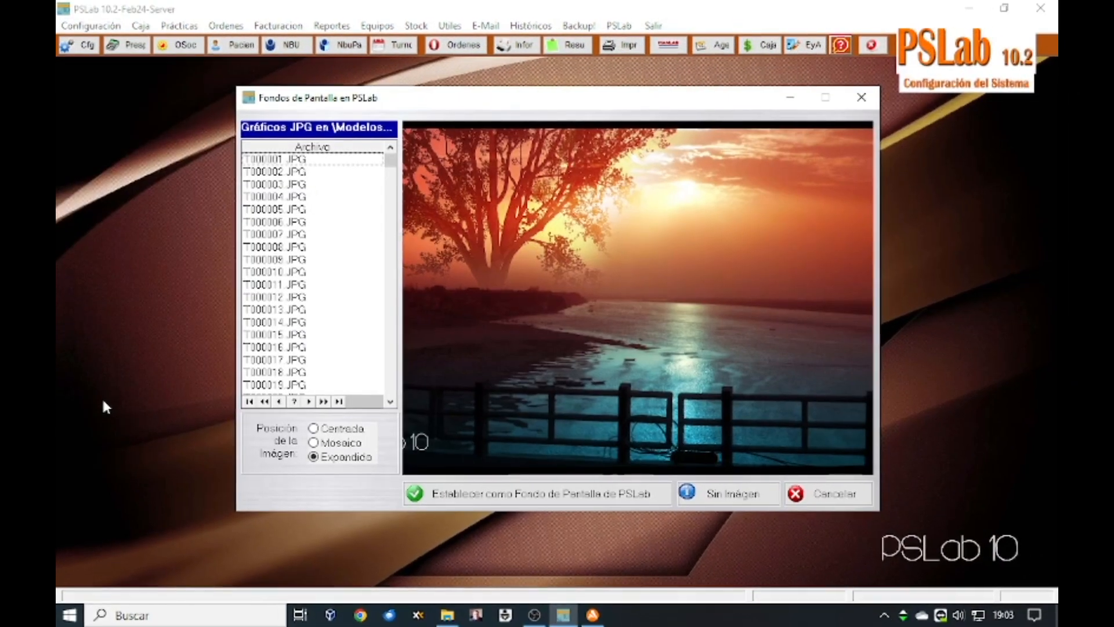
# Step: Preview wallpapers T000007, T000004, T000010, T000016, T000008 and T000014, then cancel, keeping the original background
pyautogui.click(299, 235)
pyautogui.click(308, 198)
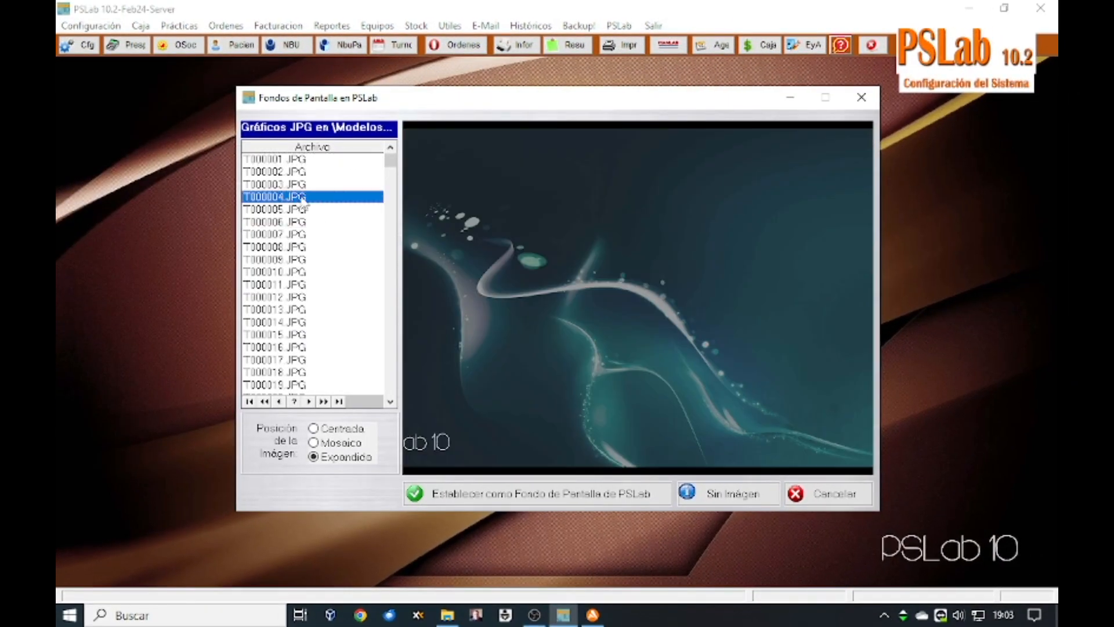
pyautogui.click(295, 273)
pyautogui.click(293, 349)
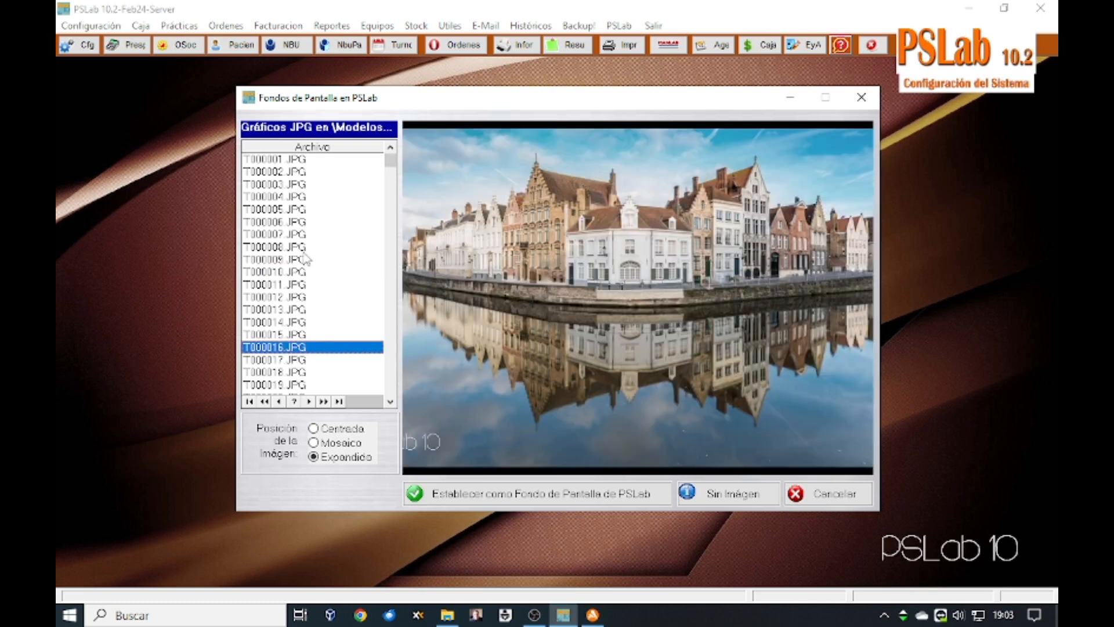
pyautogui.click(302, 247)
pyautogui.click(293, 322)
pyautogui.click(288, 348)
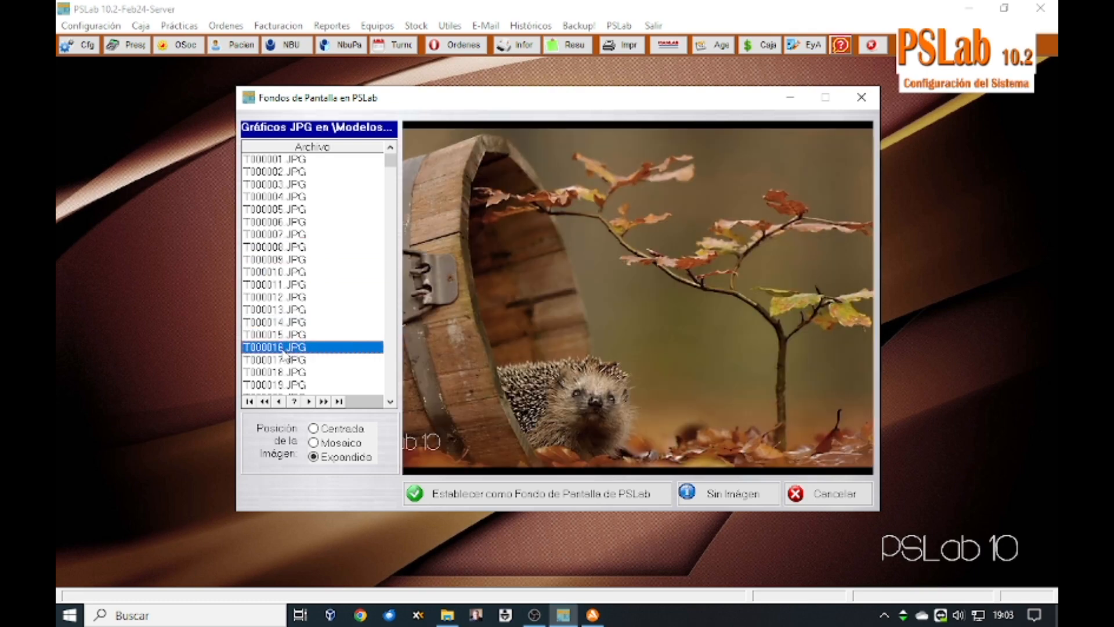
pyautogui.click(824, 493)
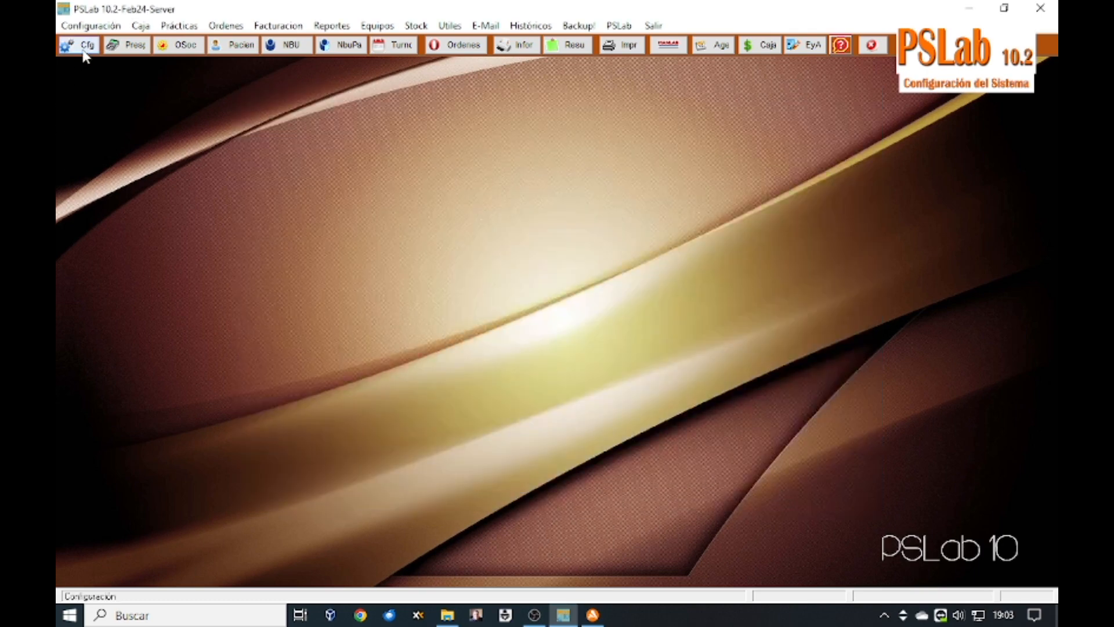
pyautogui.click(87, 26)
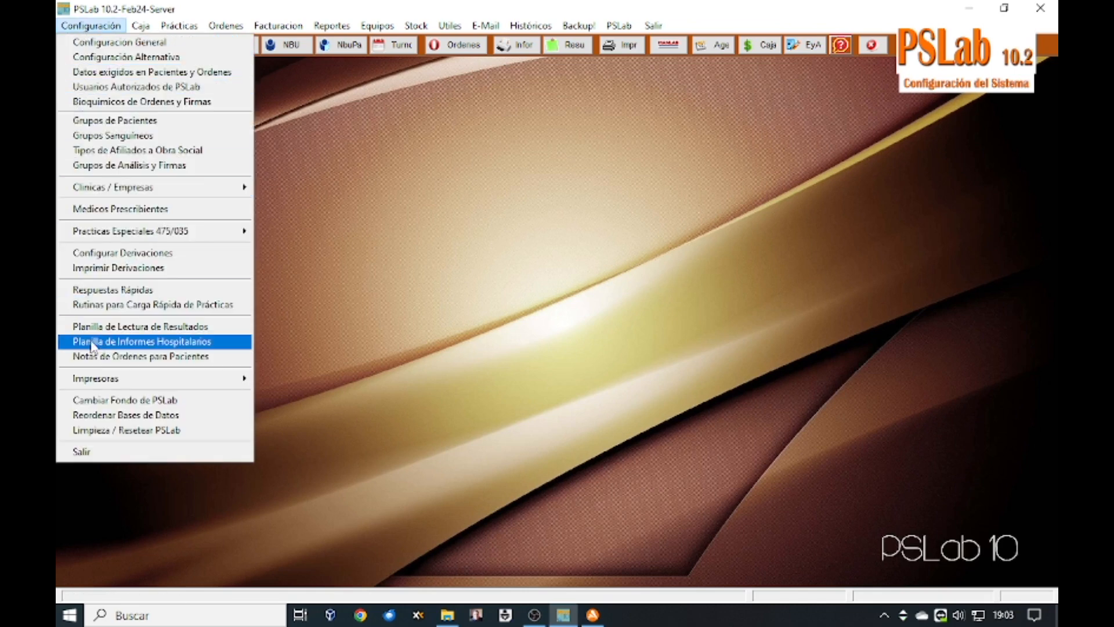
pyautogui.click(119, 430)
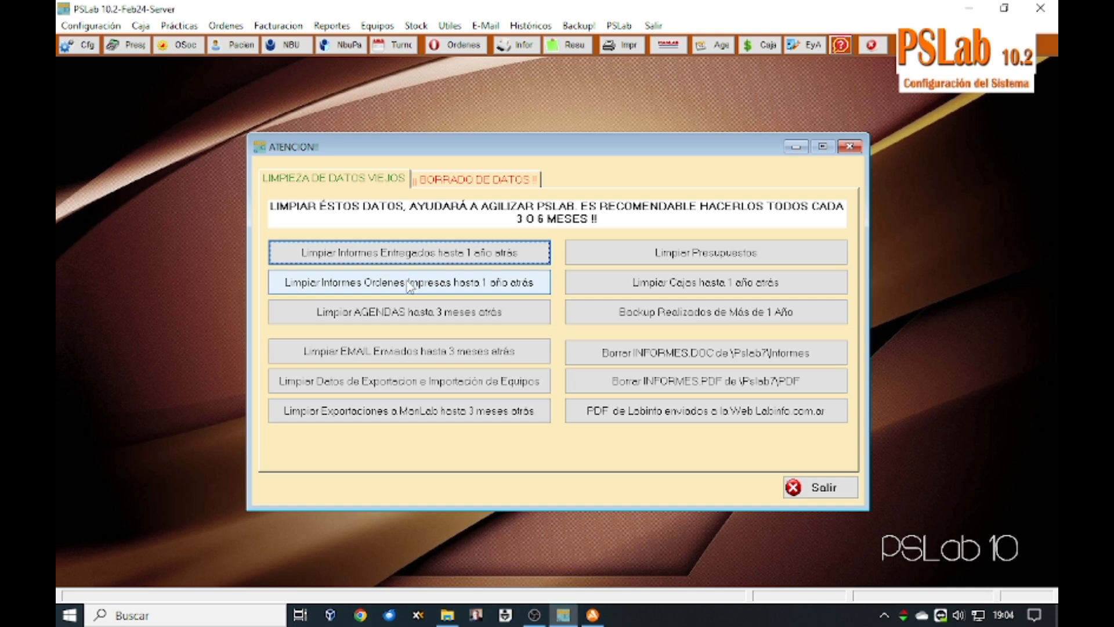
pyautogui.click(399, 313)
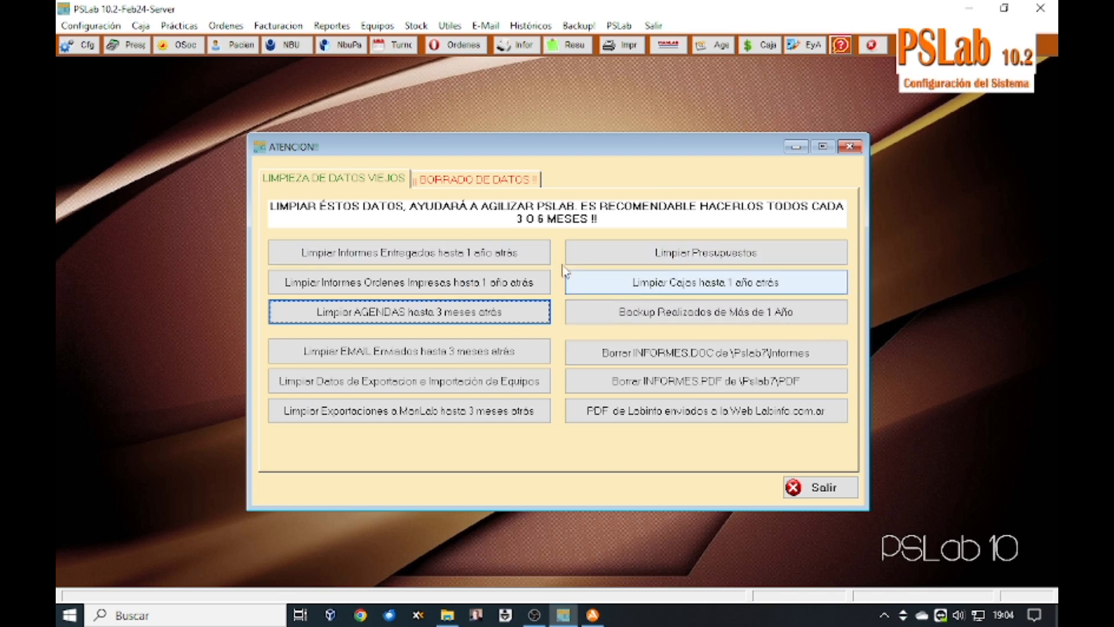
pyautogui.click(475, 180)
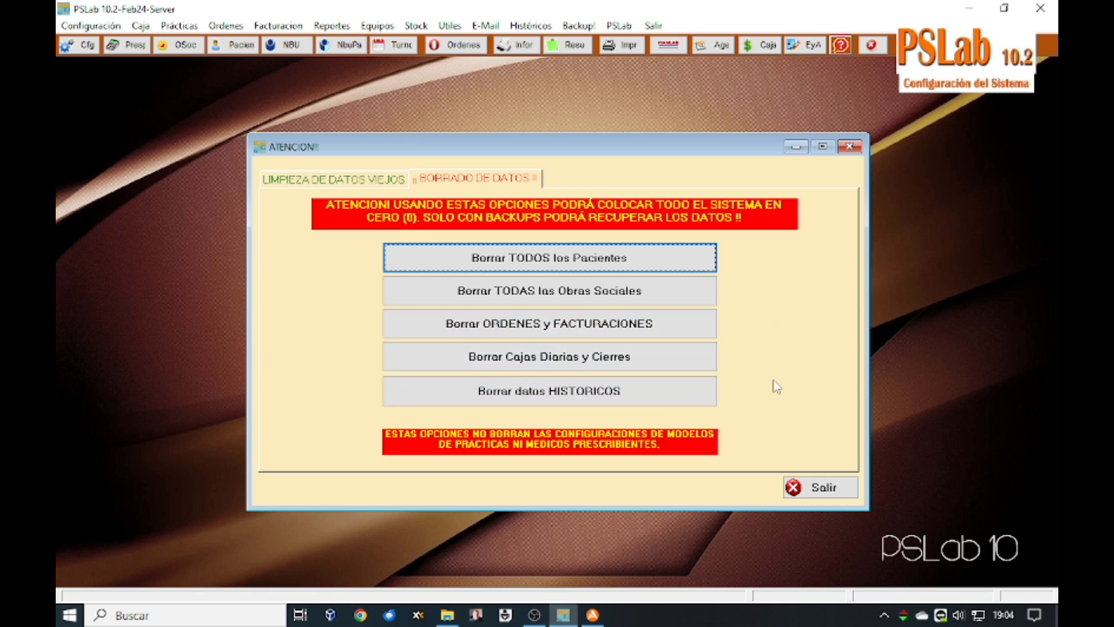
pyautogui.click(814, 493)
pyautogui.click(87, 26)
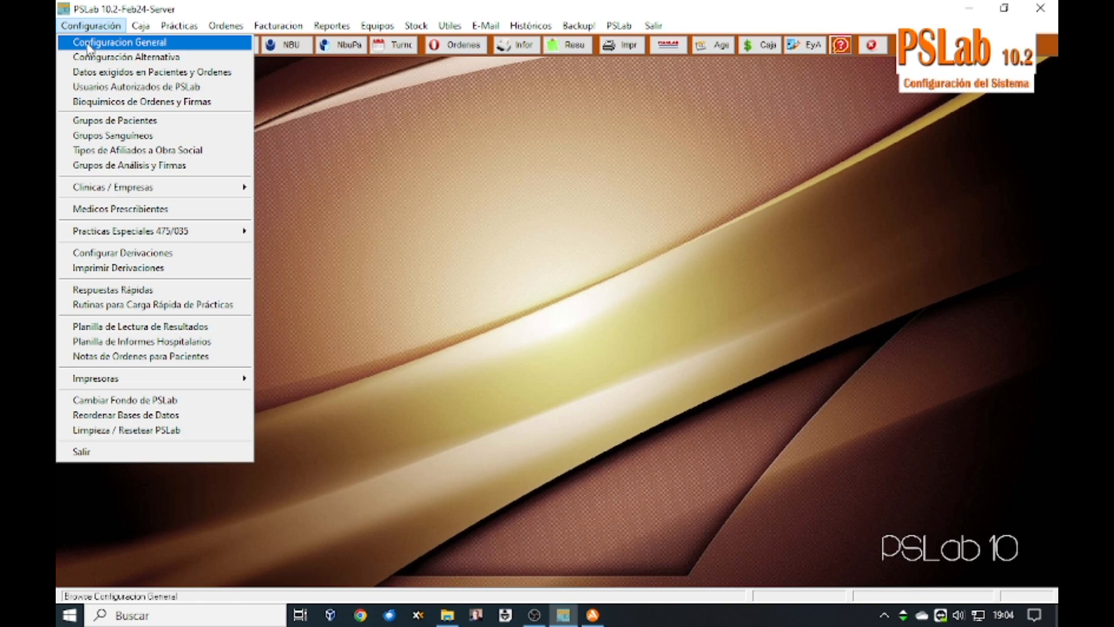
pyautogui.click(89, 47)
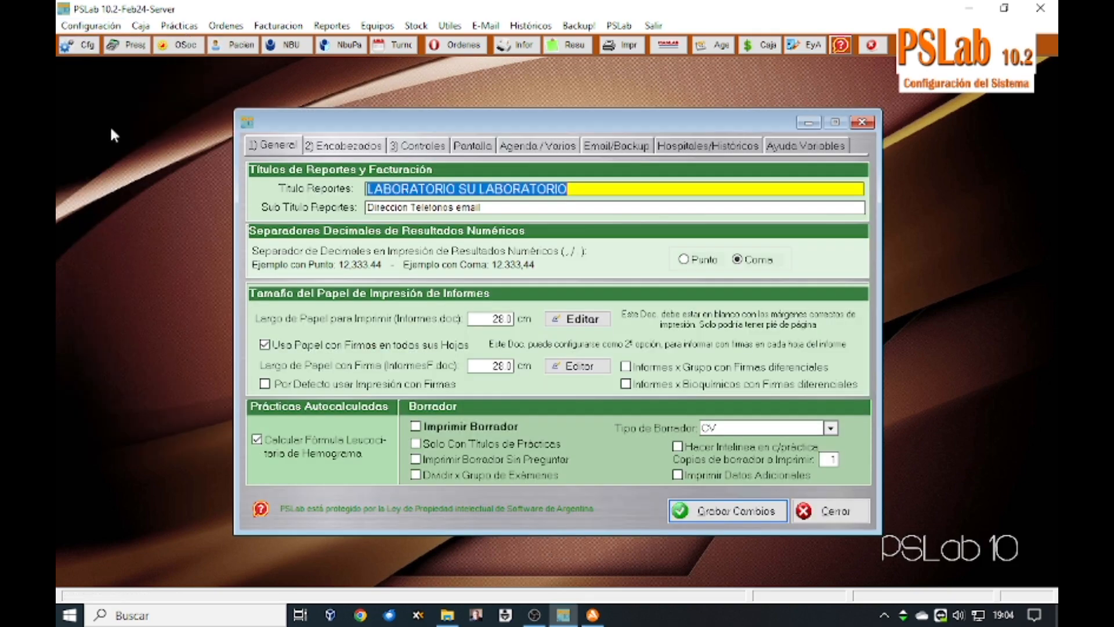
pyautogui.click(861, 122)
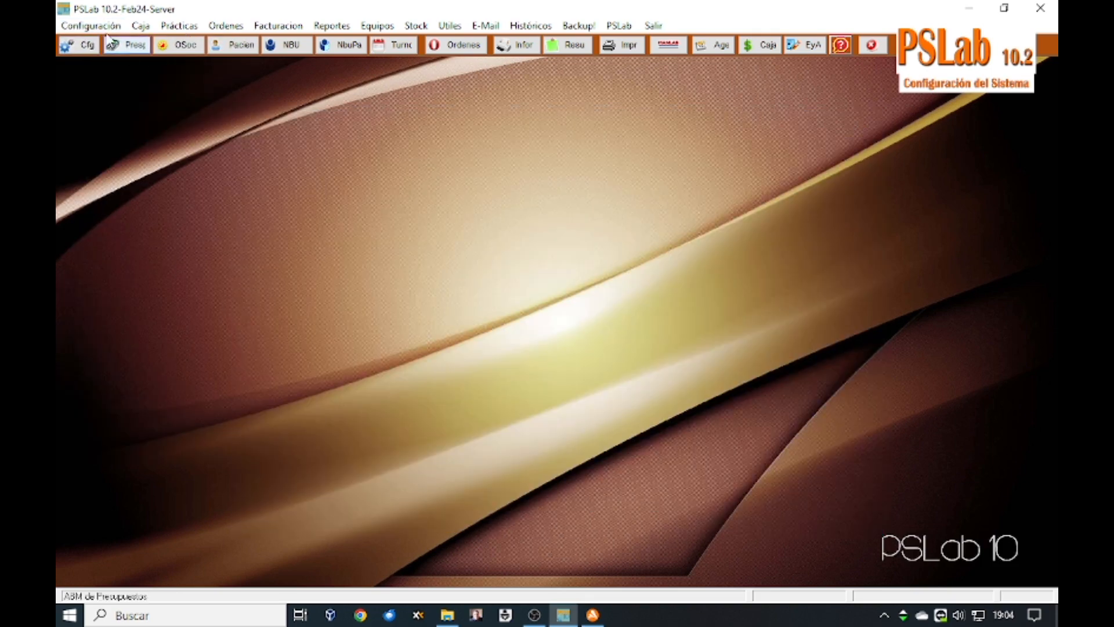
pyautogui.click(91, 26)
pyautogui.click(102, 57)
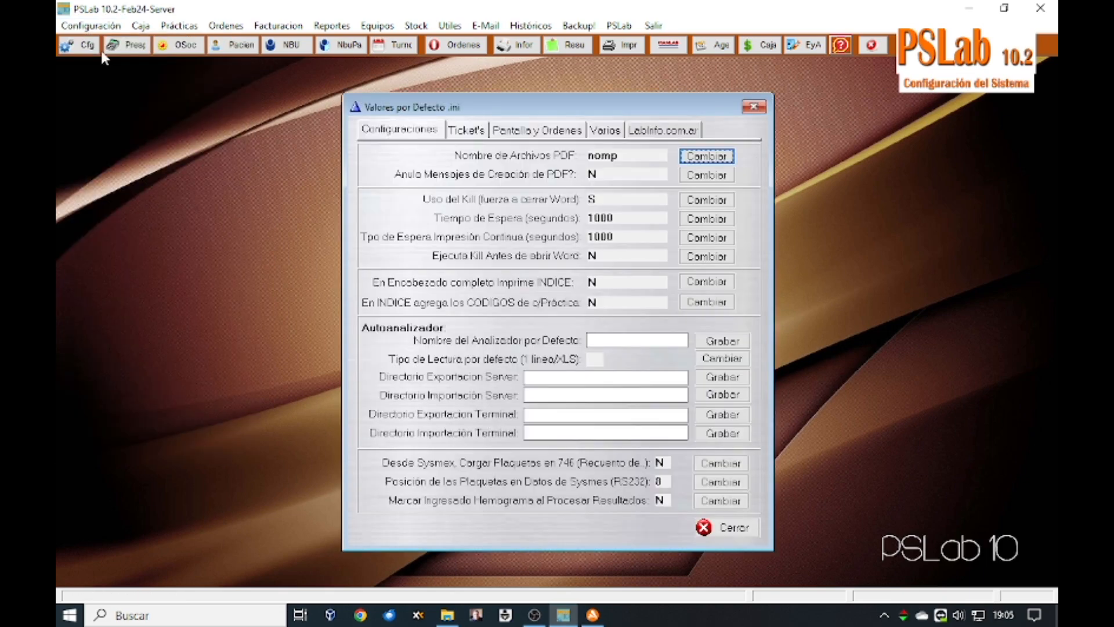
pyautogui.click(462, 132)
pyautogui.click(564, 132)
pyautogui.click(609, 132)
pyautogui.click(665, 131)
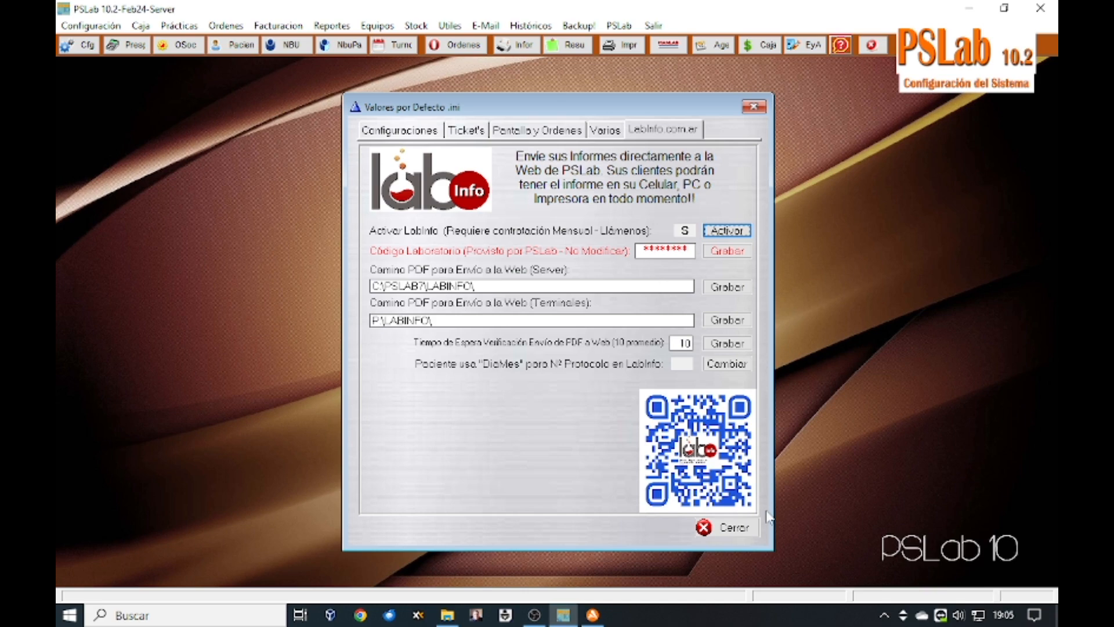
pyautogui.click(395, 131)
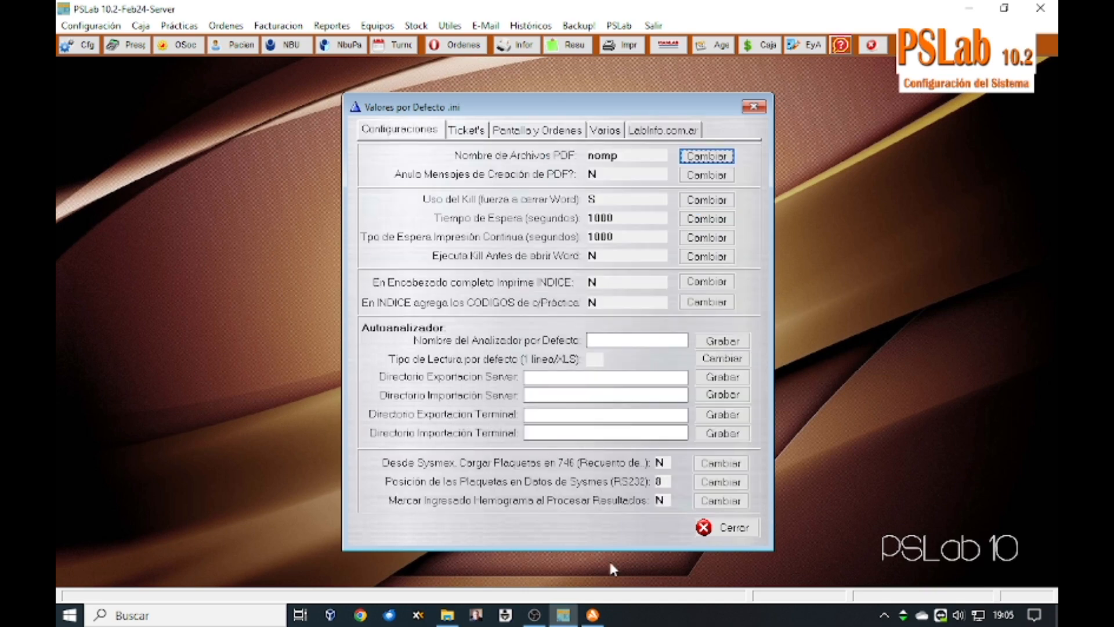
pyautogui.click(735, 532)
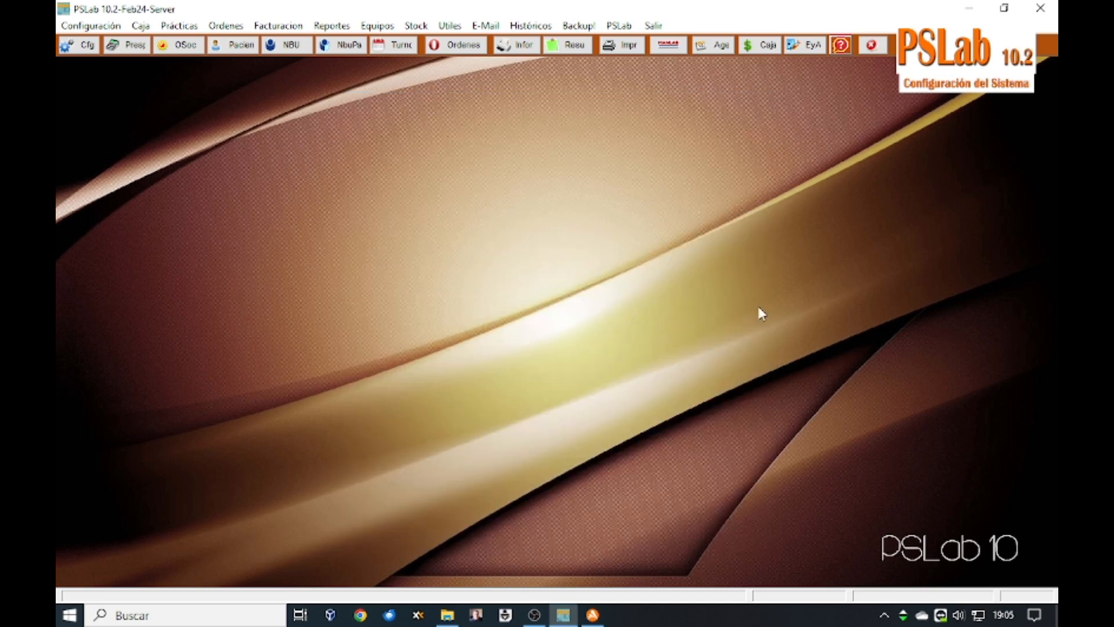